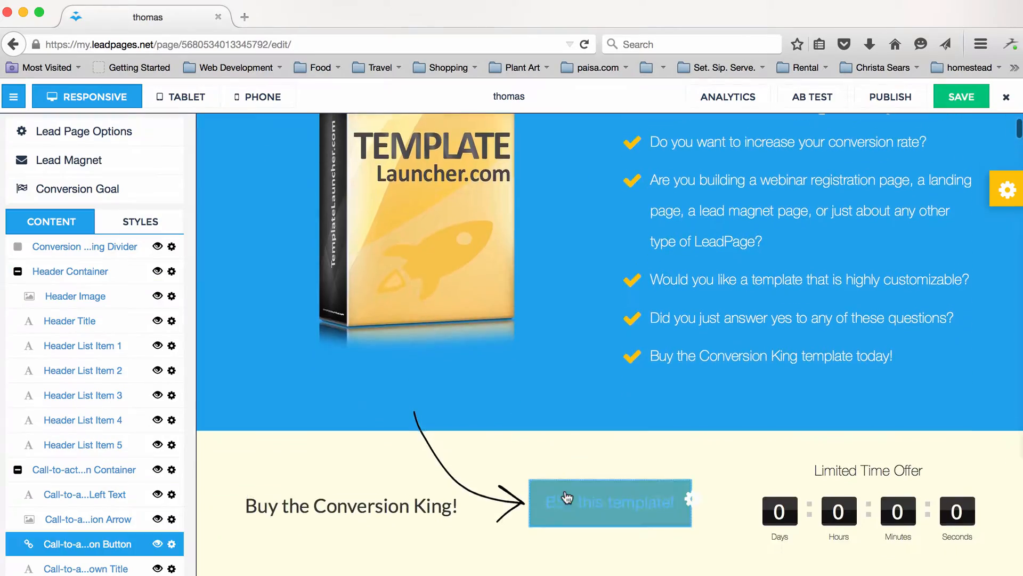
# - Insert the first name in capitals followed by "TEST" at the start of the first item in List Section 1
pyautogui.scroll(-20, 557, 496)
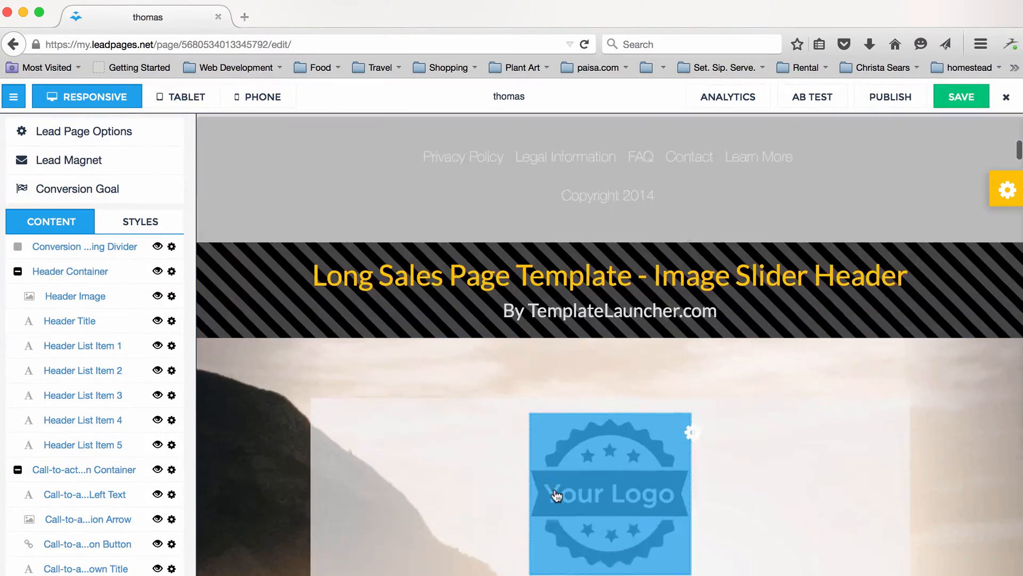
pyautogui.scroll(-20, 549, 487)
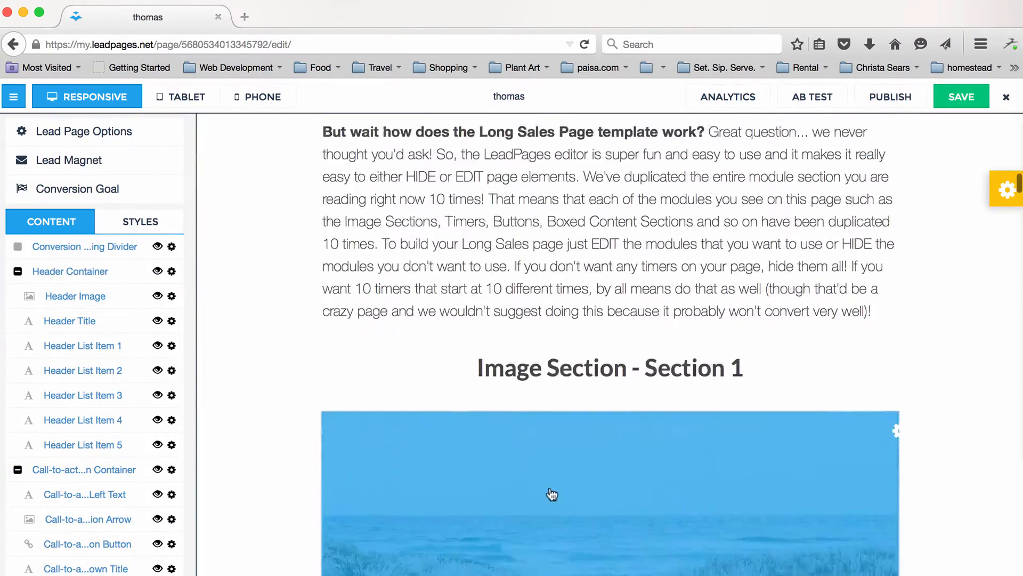
pyautogui.scroll(-20, 546, 486)
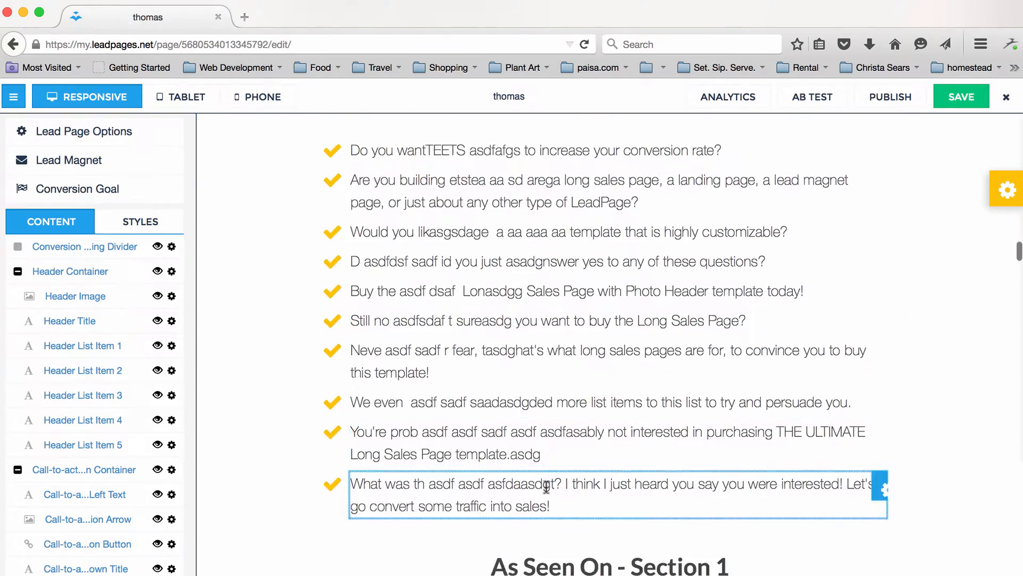
pyautogui.scroll(3, 533, 427)
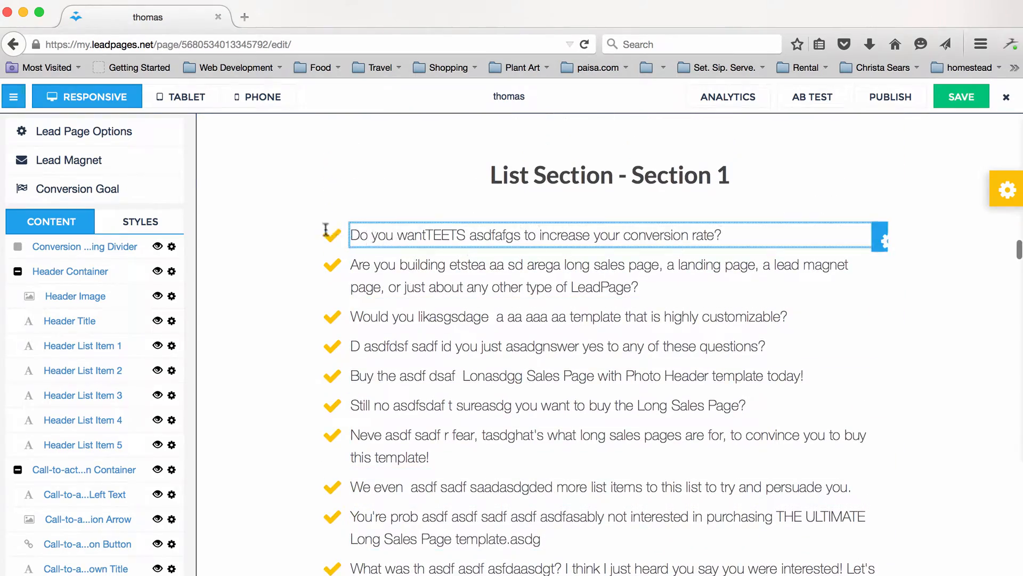
pyautogui.click(353, 235)
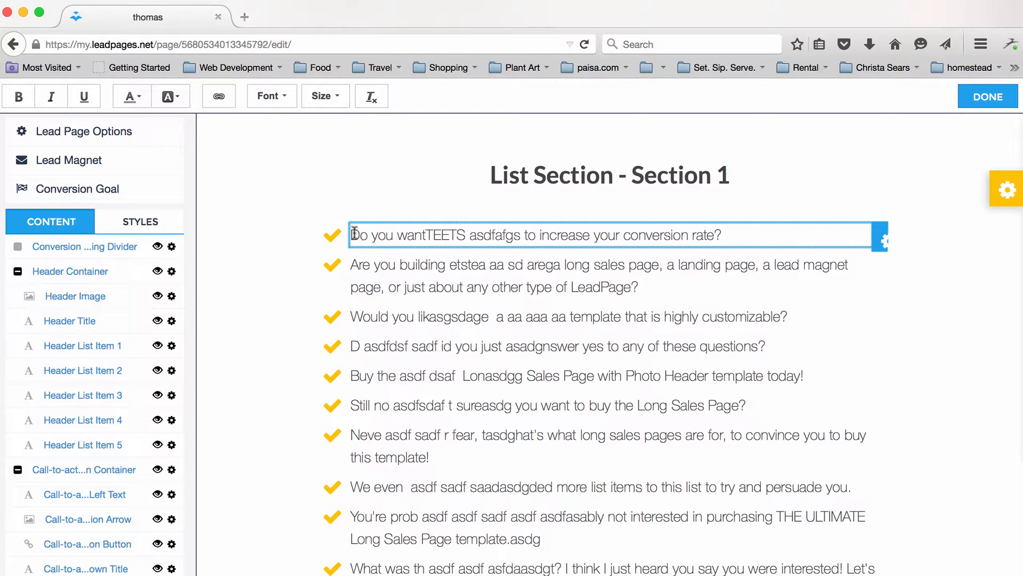
pyautogui.write('THOMAS ')
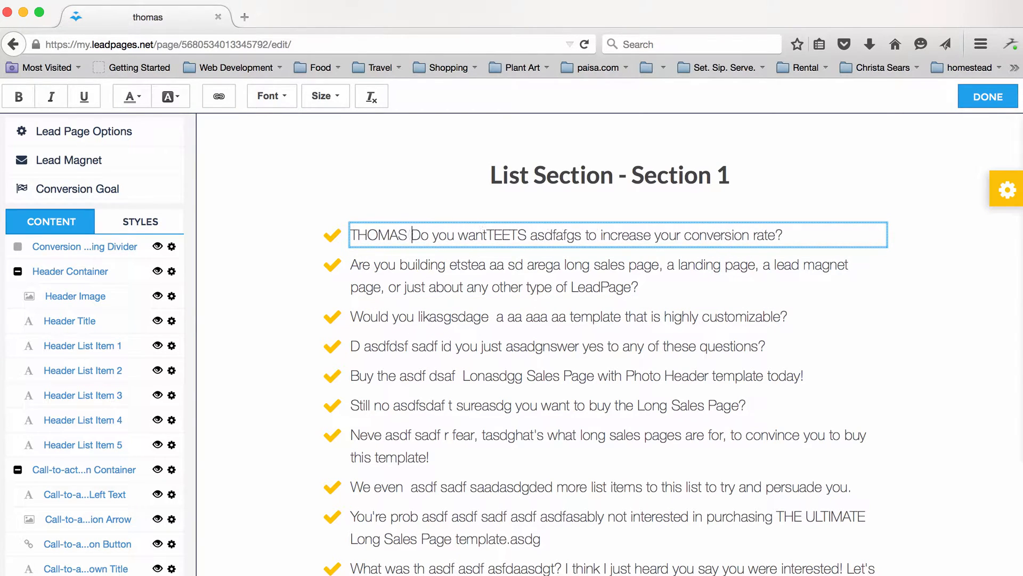
pyautogui.write('TEST')
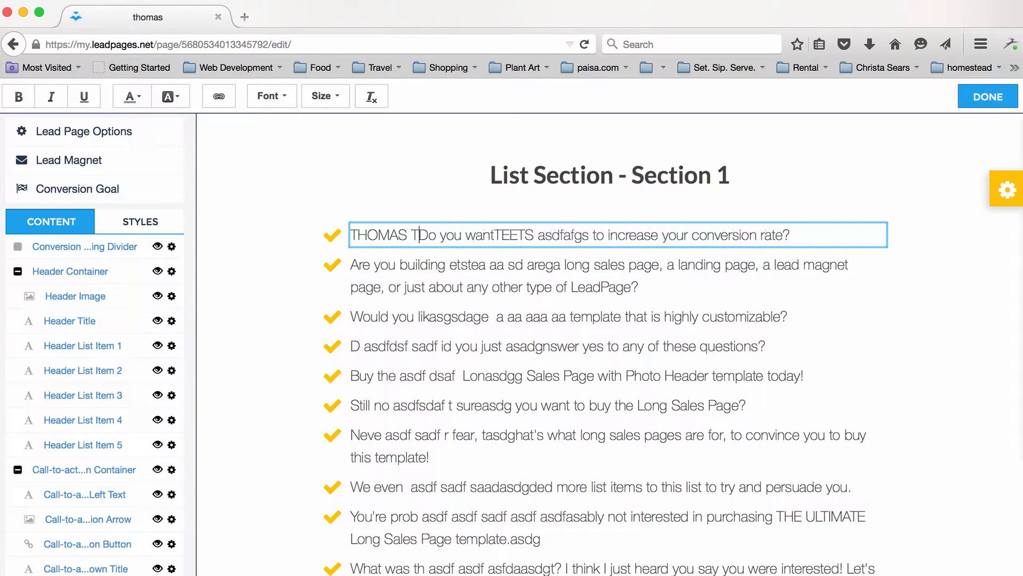
# - Copy the new prefix from the first list item to the start of the second and third items
pyautogui.moveTo(446, 234); pyautogui.dragTo(352, 229)
pyautogui.hotkey('ctrl', 'c')
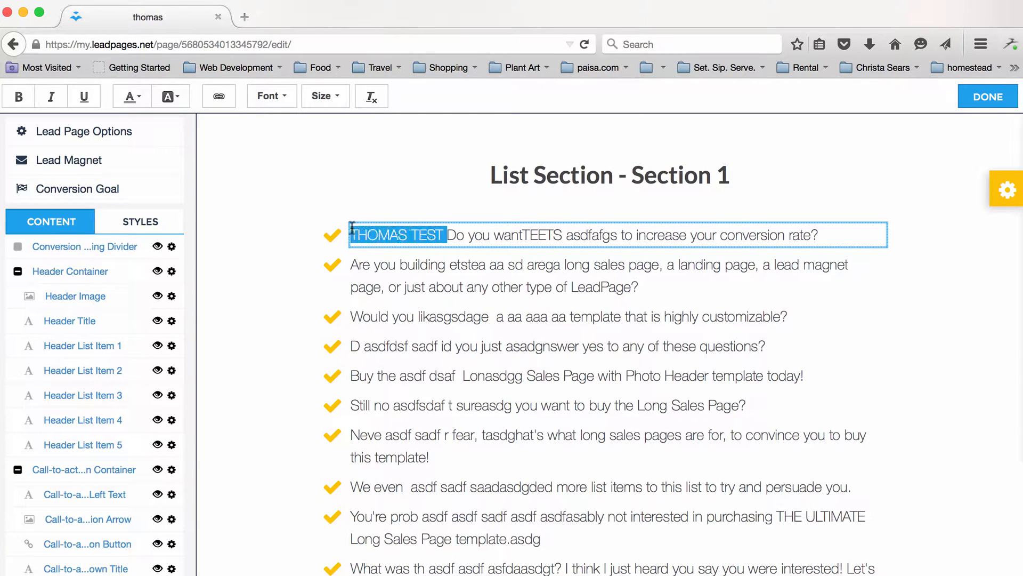
pyautogui.click(354, 255)
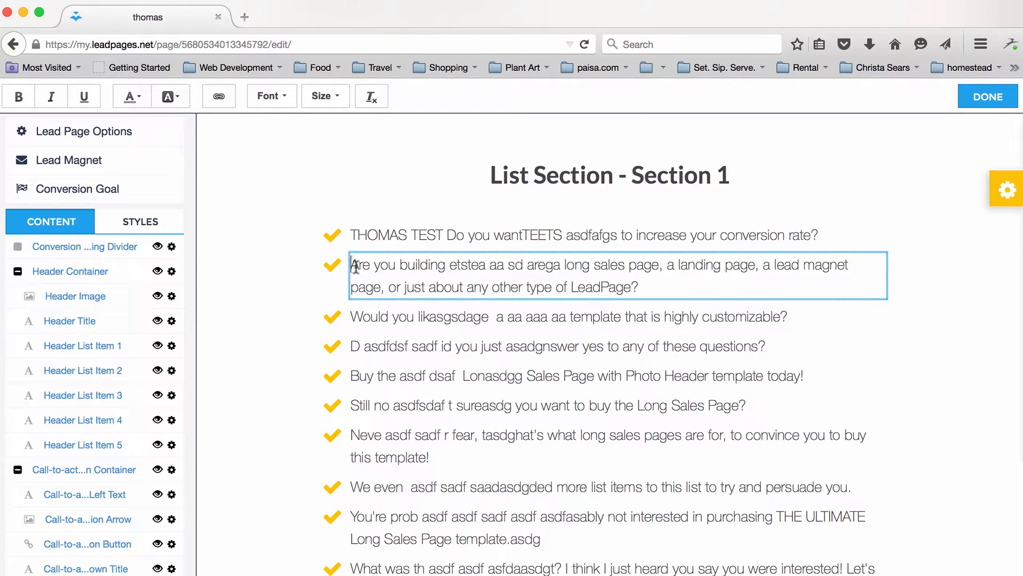
pyautogui.hotkey('ctrl', 'v')
pyautogui.click(351, 316)
pyautogui.click(350, 347)
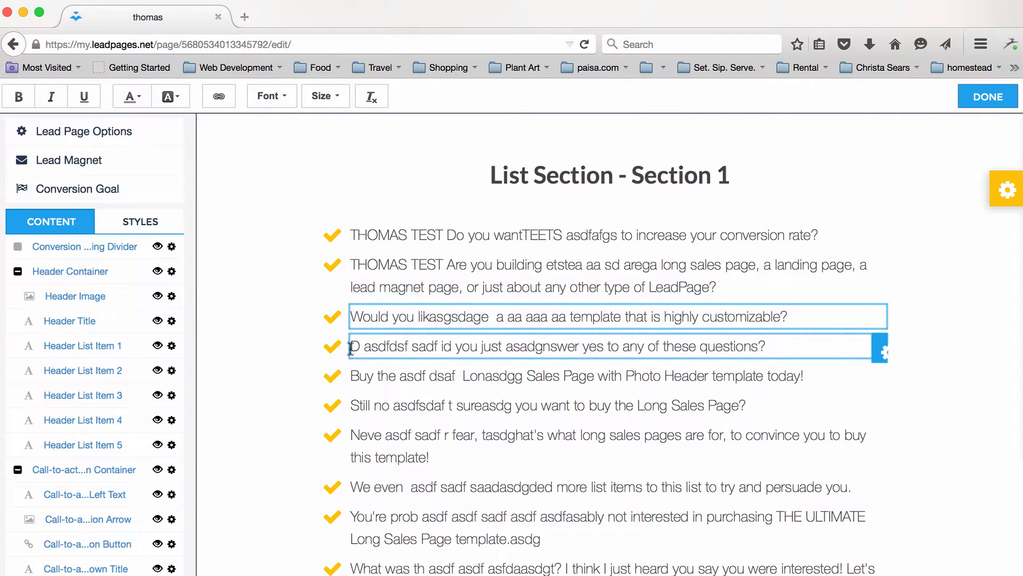
pyautogui.click(356, 318)
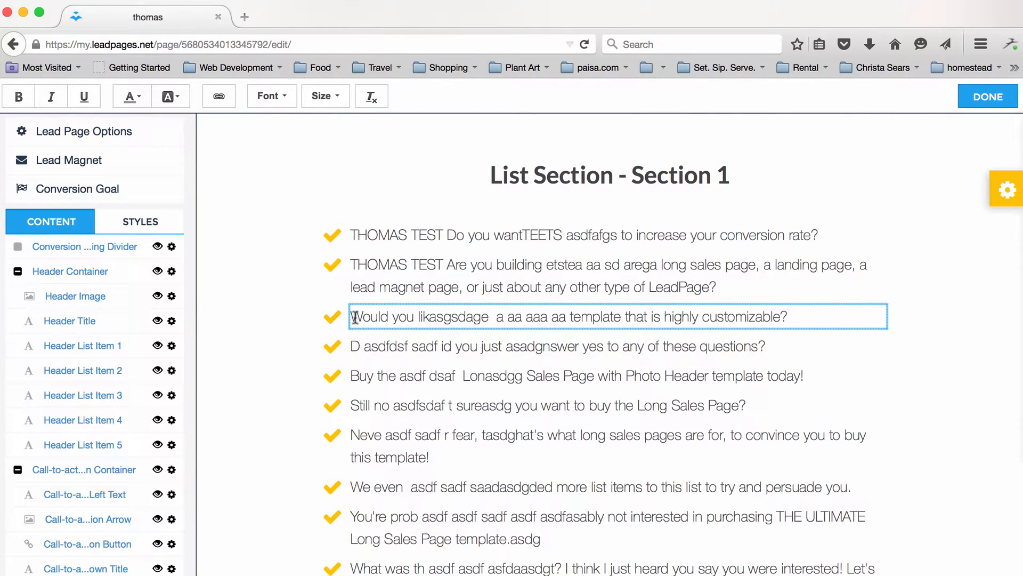
pyautogui.hotkey('ctrl', 'v')
# - Paste the copied prefix at the start of the fourth through seventh items in List Section 1
pyautogui.click(356, 345)
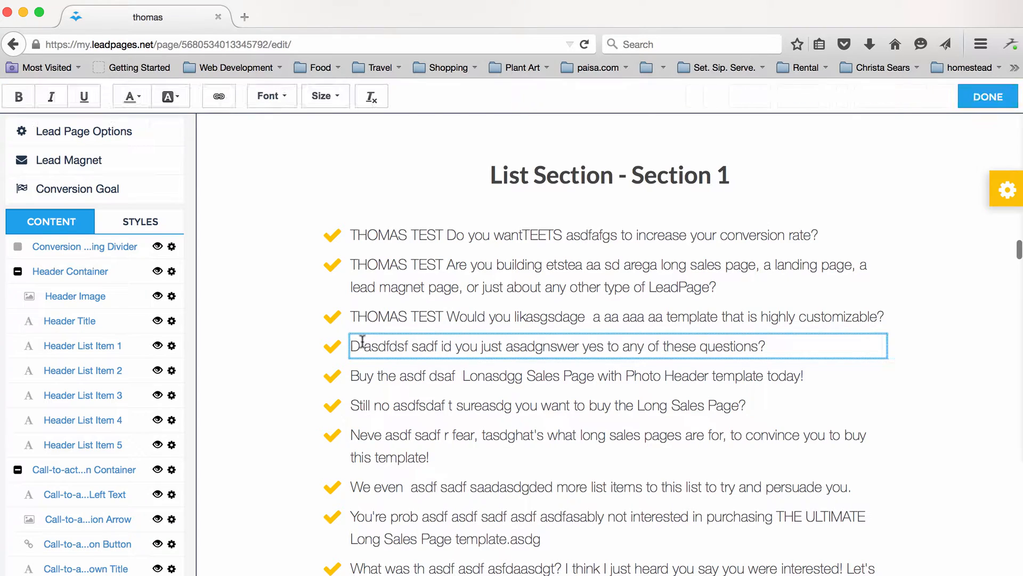
pyautogui.hotkey('ctrl', 'v')
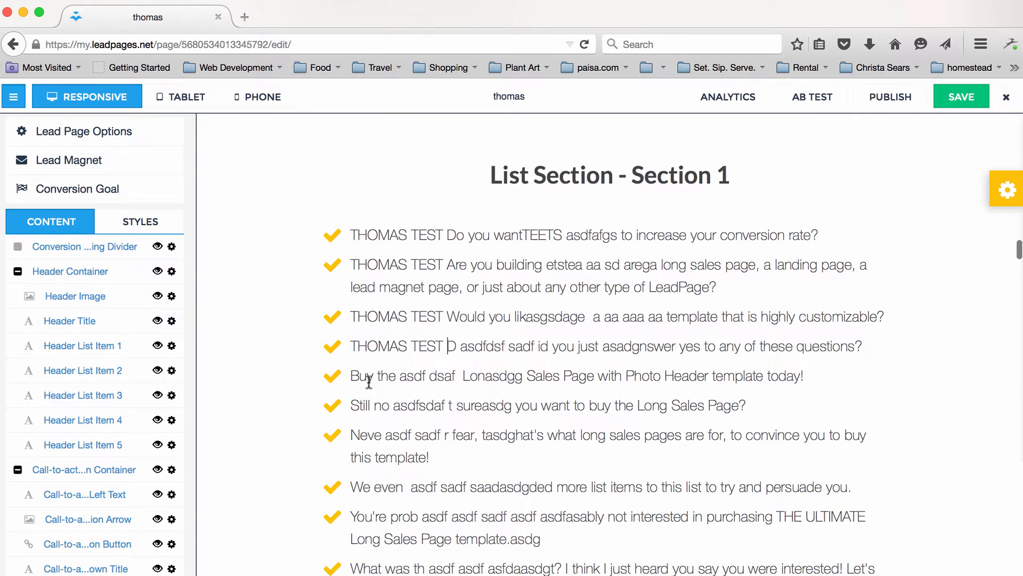
pyautogui.click(358, 376)
pyautogui.hotkey('ctrl', 'v')
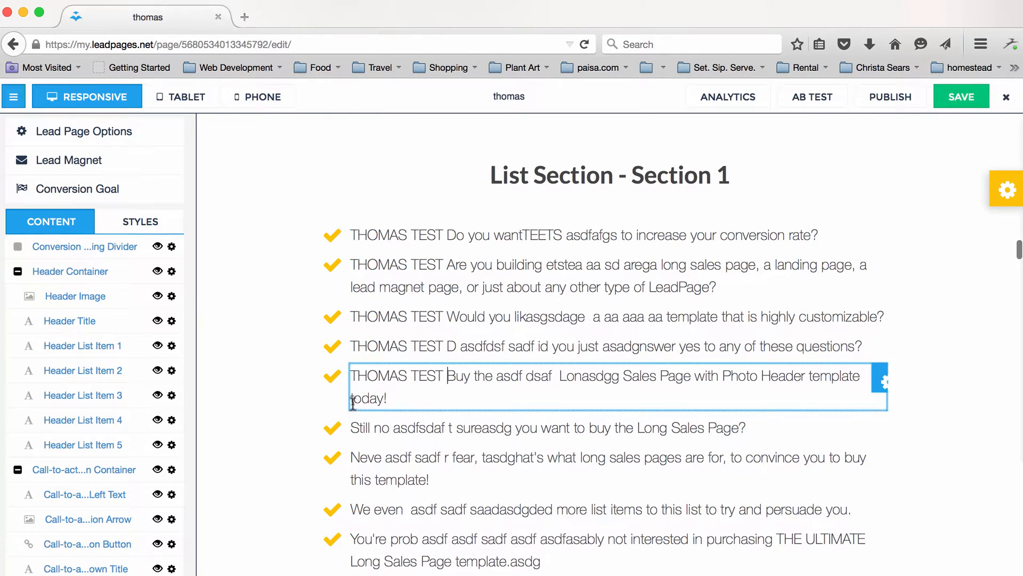
pyautogui.click(354, 427)
pyautogui.hotkey('ctrl', 'v')
pyautogui.click(364, 458)
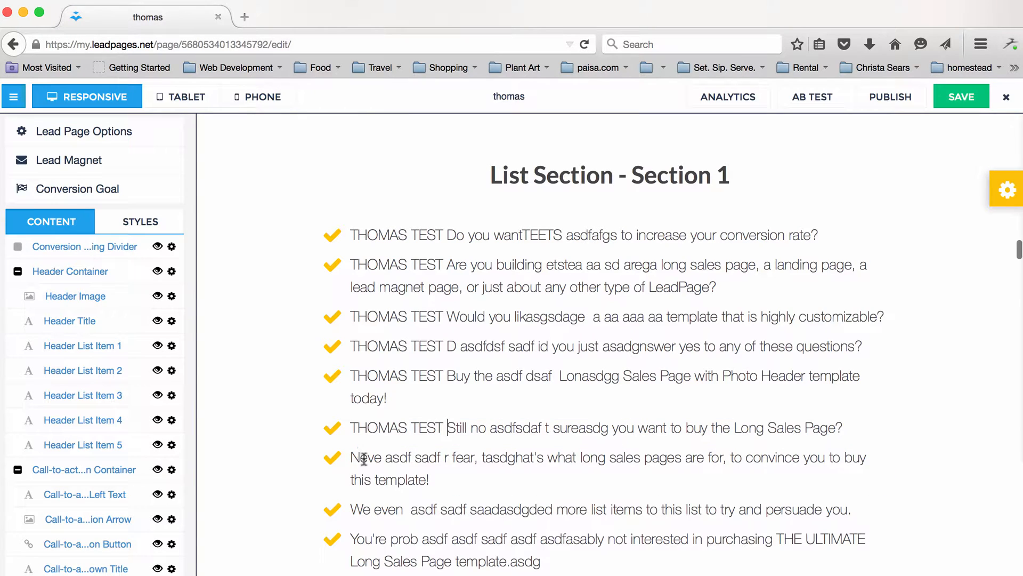
pyautogui.click(356, 459)
pyautogui.hotkey('ctrl', 'v')
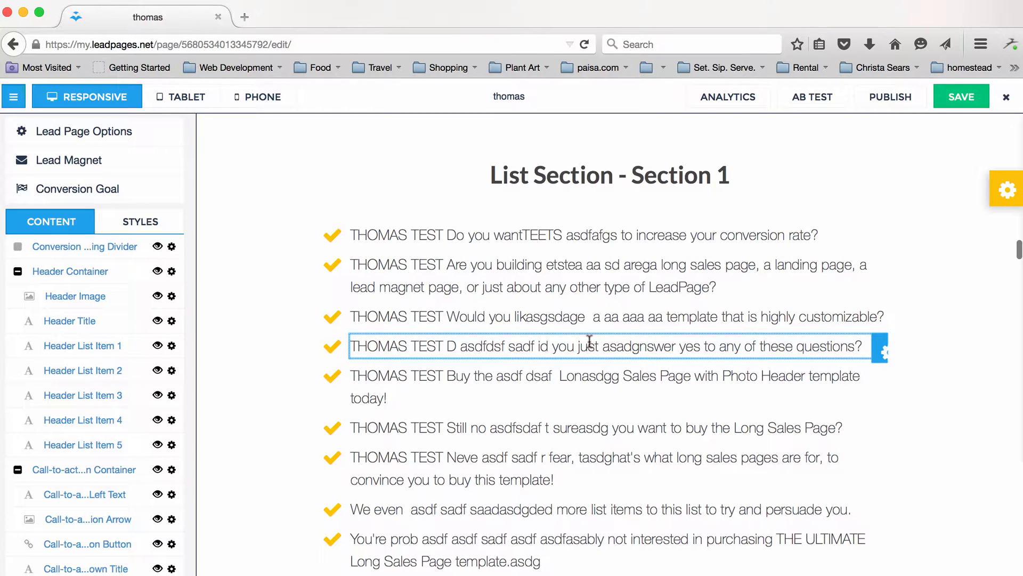
# - Replace the yellow-highlighted content heading in Section 2 with the first name in capitals followed by "TEST"
pyautogui.scroll(-15, 569, 335)
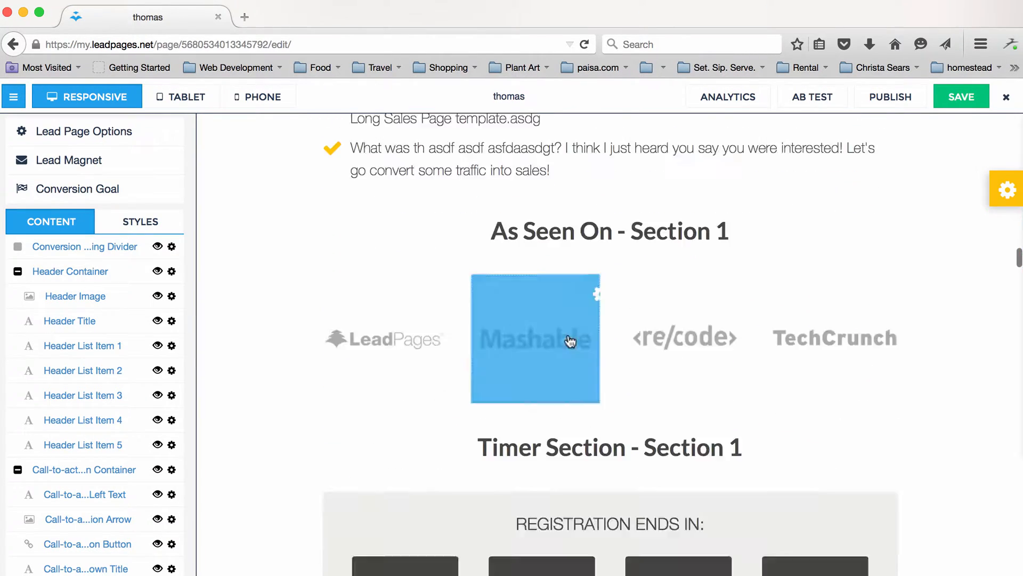
pyautogui.scroll(-20, 568, 335)
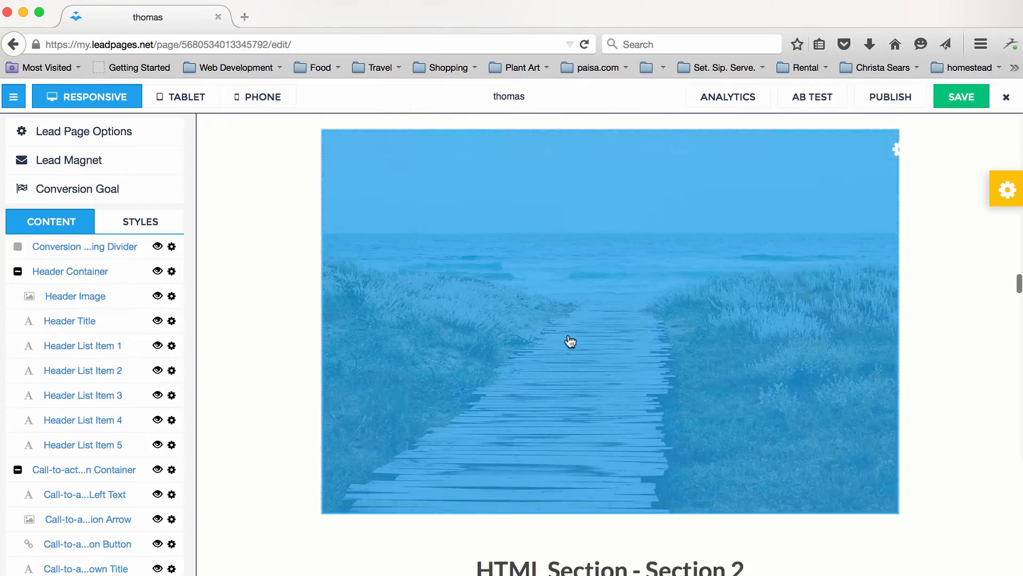
pyautogui.scroll(15, 569, 338)
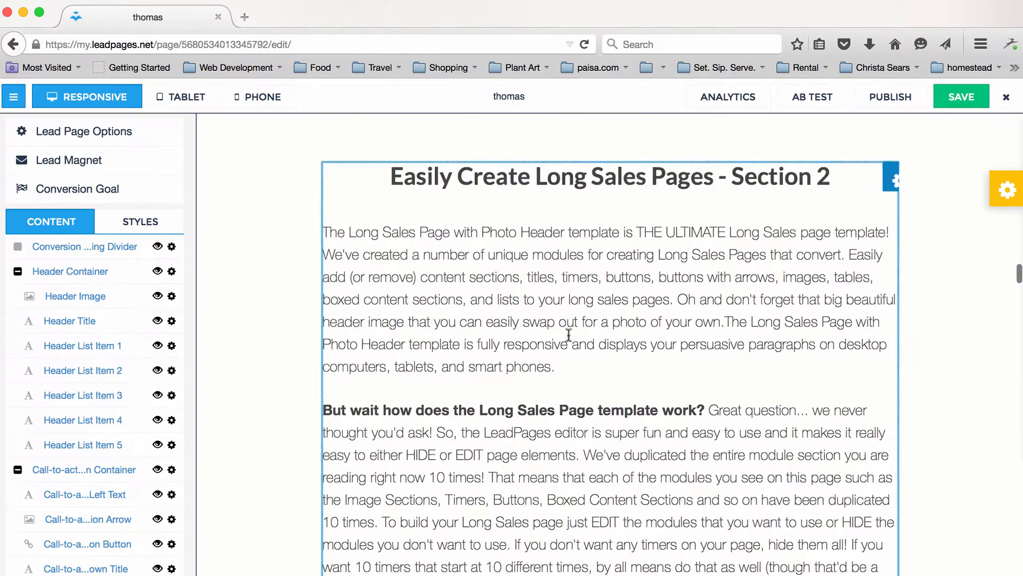
pyautogui.scroll(6, 569, 335)
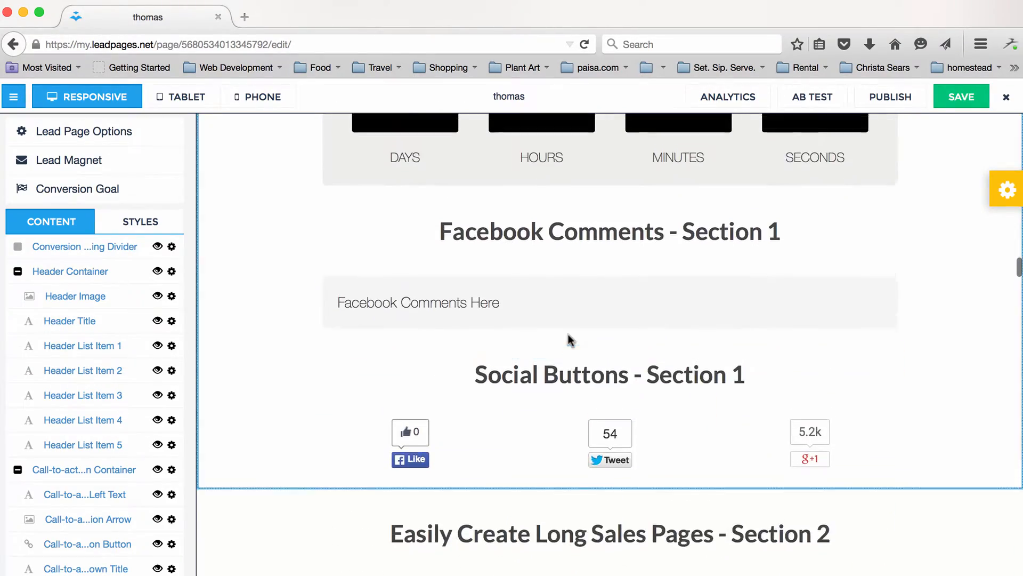
pyautogui.scroll(-20, 570, 341)
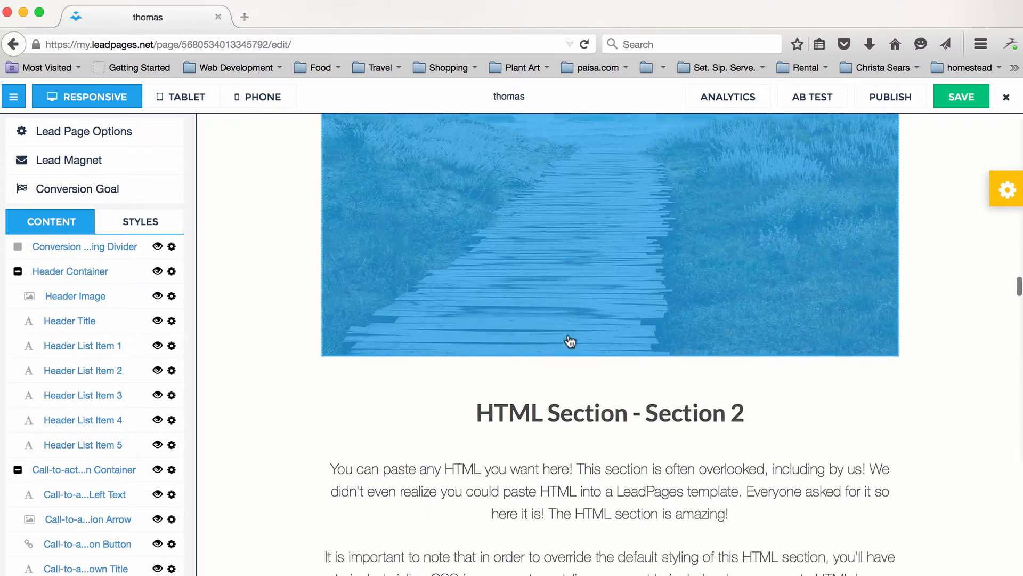
pyautogui.scroll(-10, 568, 337)
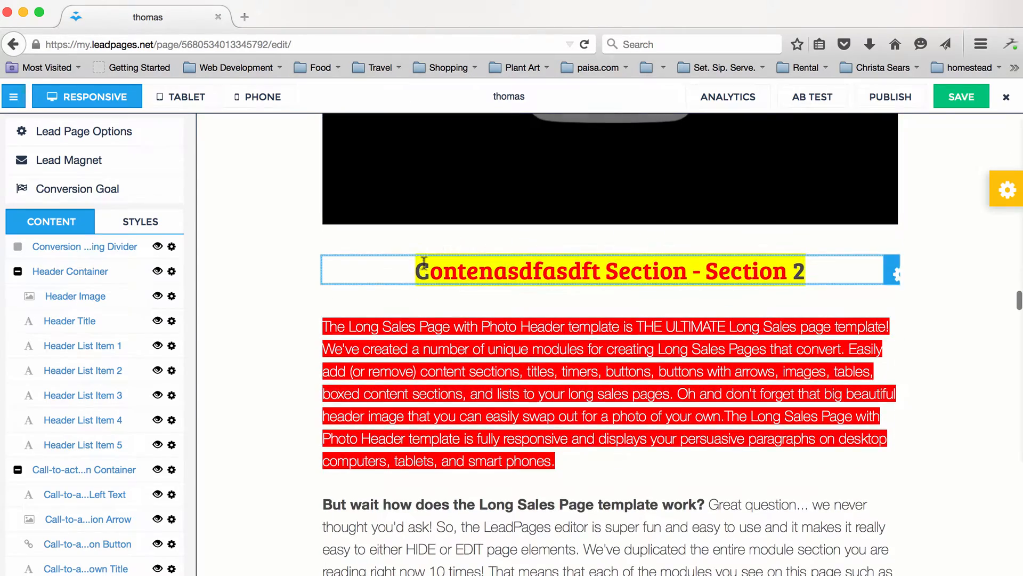
pyautogui.click(409, 266)
pyautogui.moveTo(488, 278); pyautogui.dragTo(830, 286)
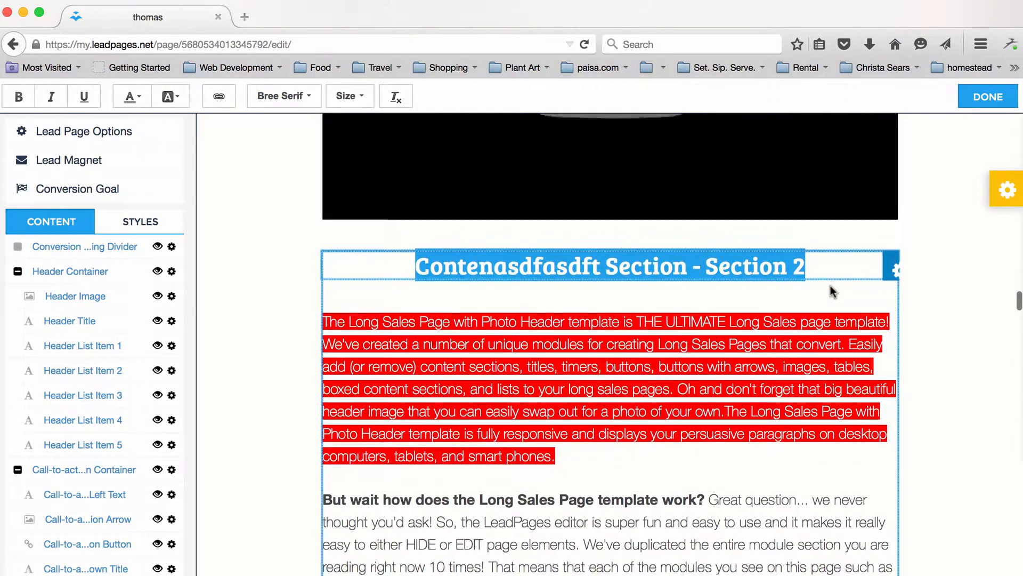
pyautogui.write('THOMAS TEST')
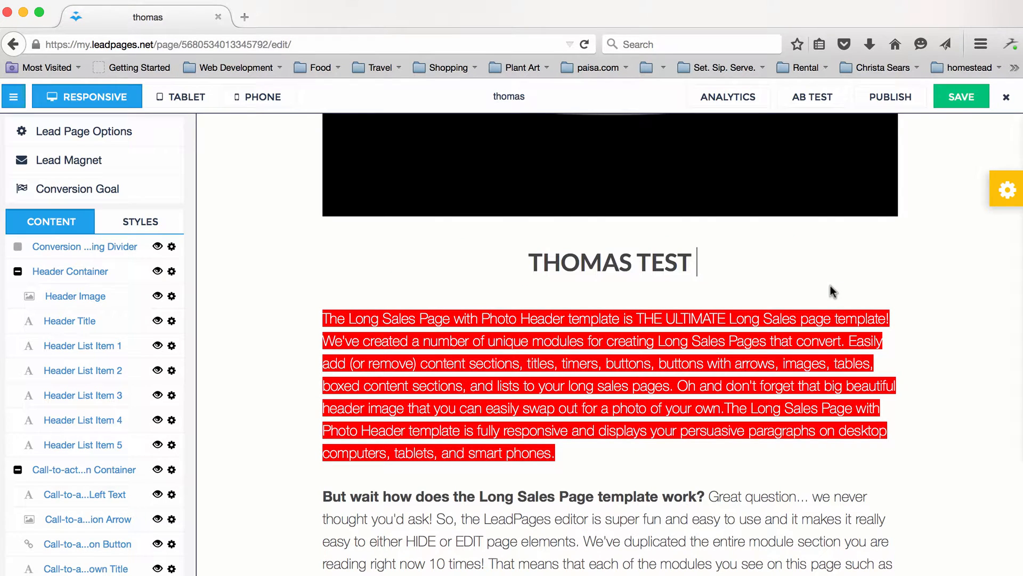
pyautogui.press('BackSpace')
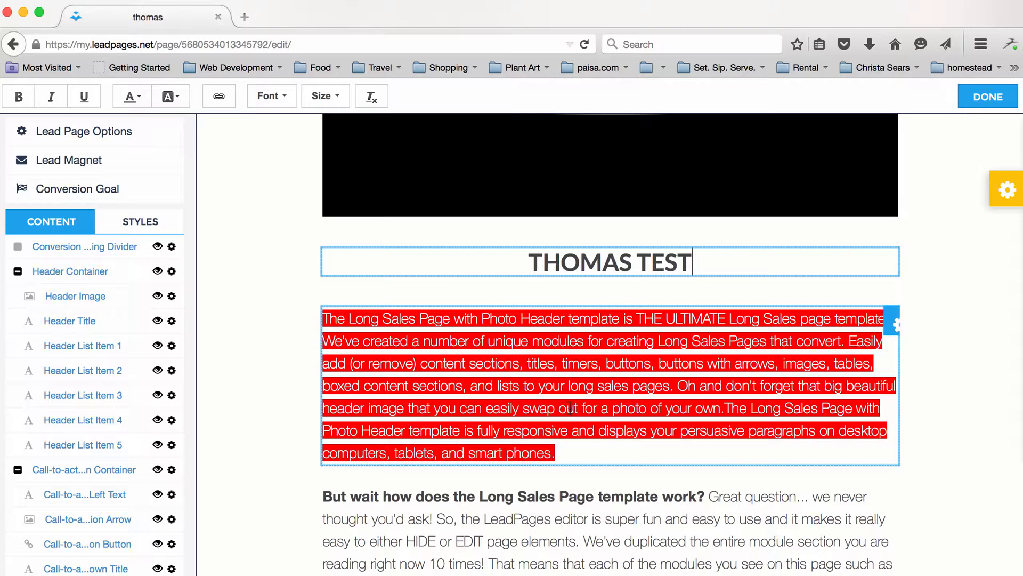
# - Clear the formatting of the red-highlighted paragraph below the Section 2 content heading
pyautogui.click(593, 456)
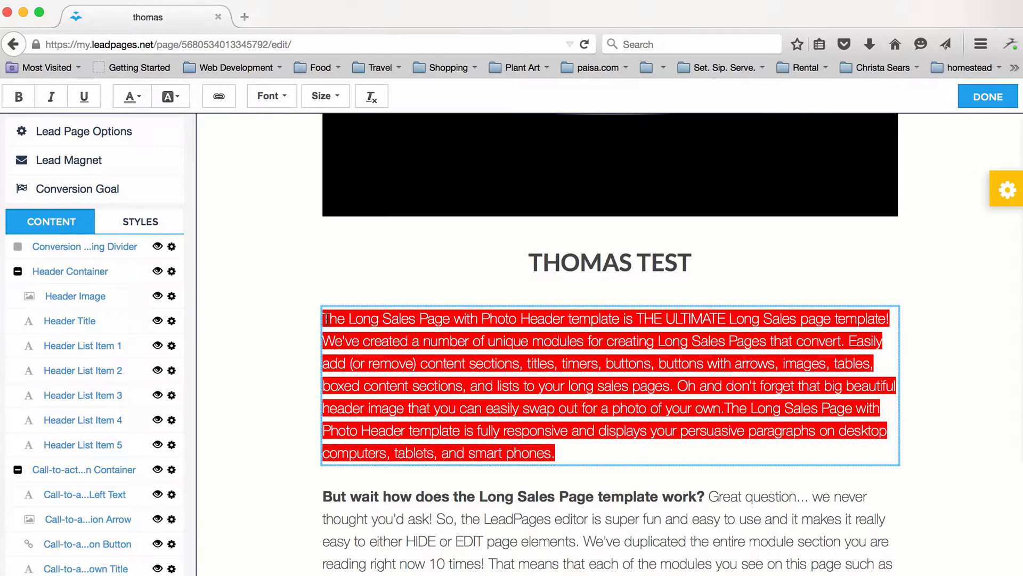
pyautogui.click(355, 319)
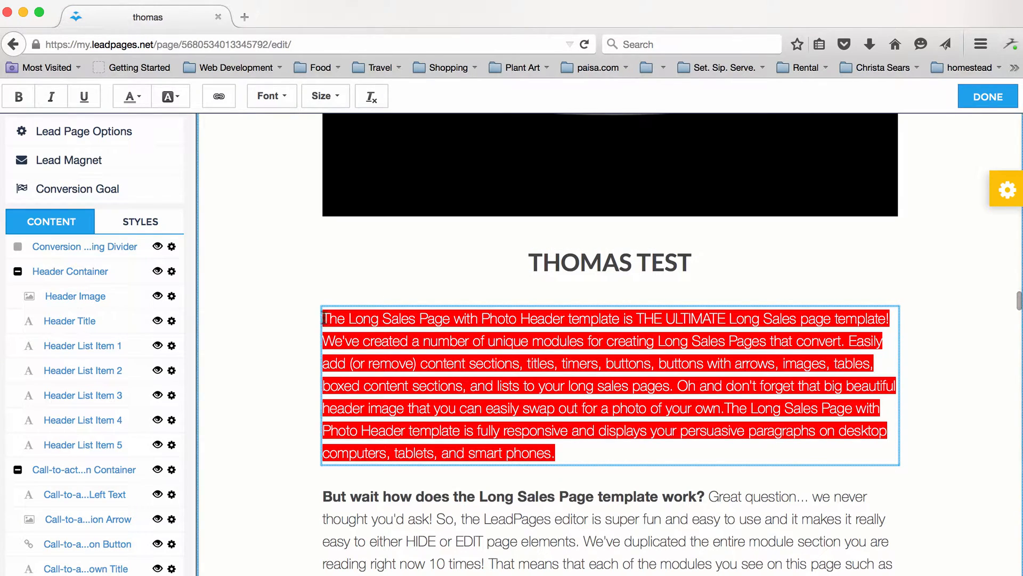
pyautogui.moveTo(323, 319); pyautogui.dragTo(587, 454)
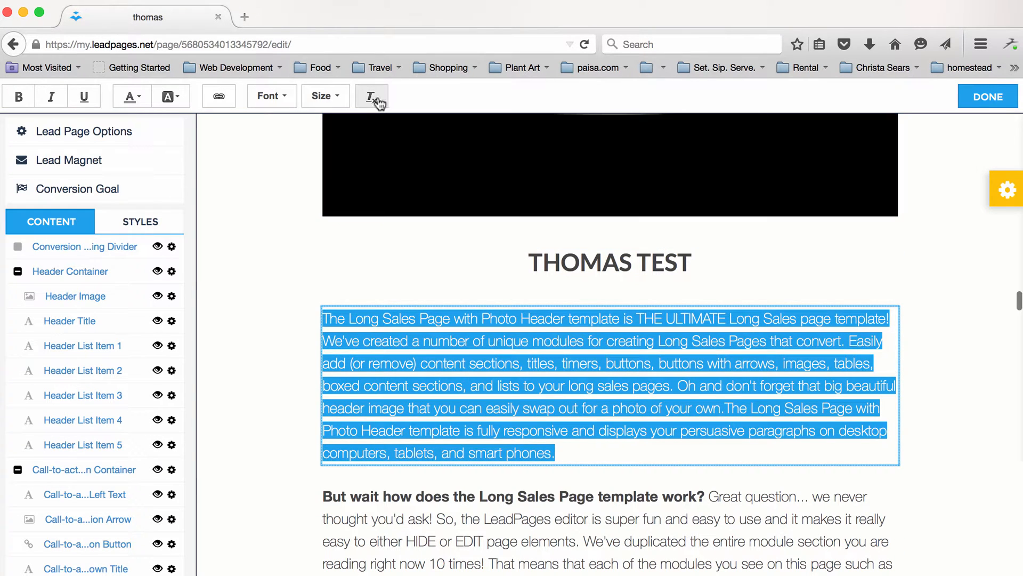
pyautogui.click(501, 408)
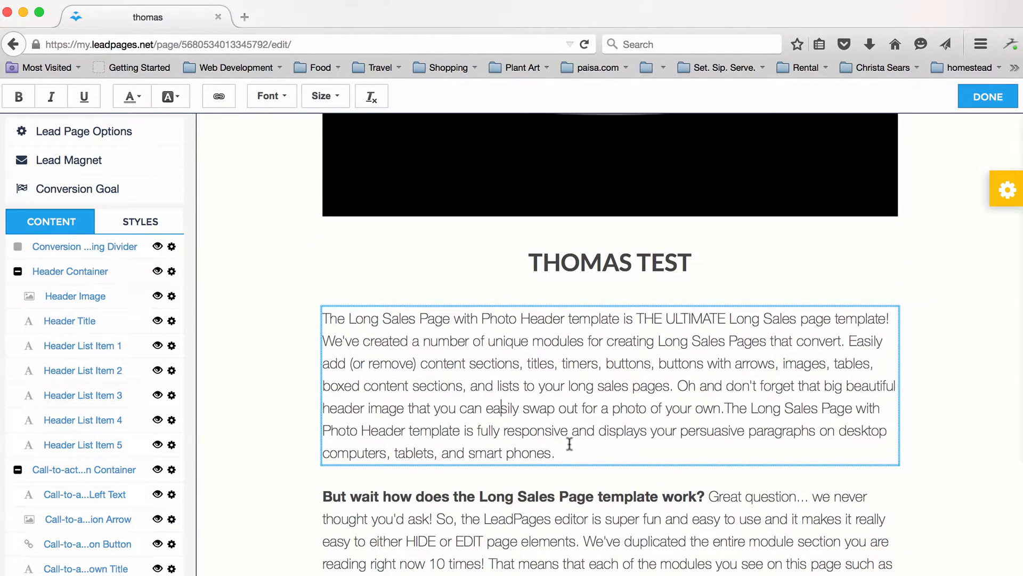
# - Set the first paragraph below the Section 2 content heading to red text on a black background
pyautogui.moveTo(569, 452); pyautogui.dragTo(321, 318)
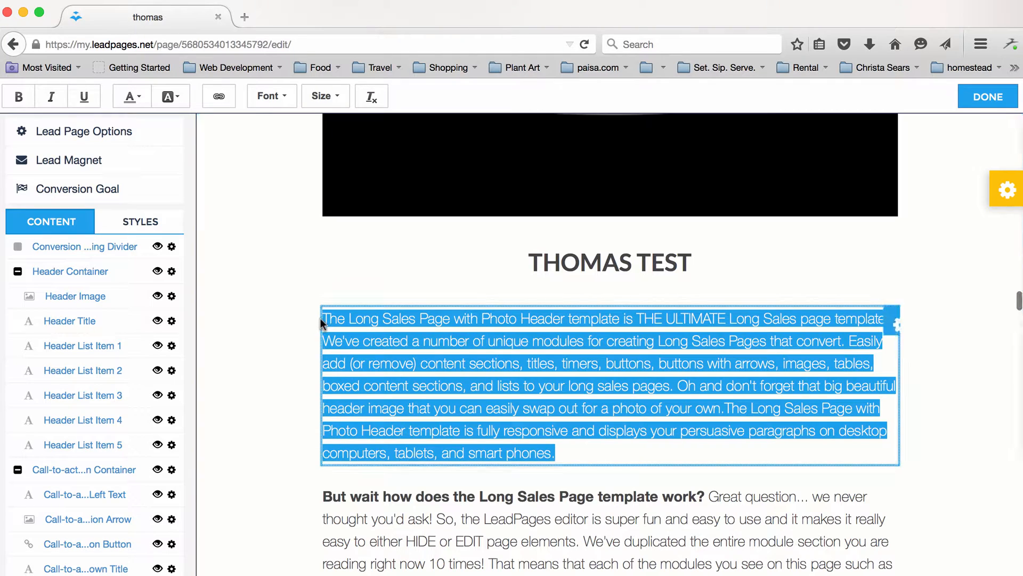
pyautogui.click(138, 97)
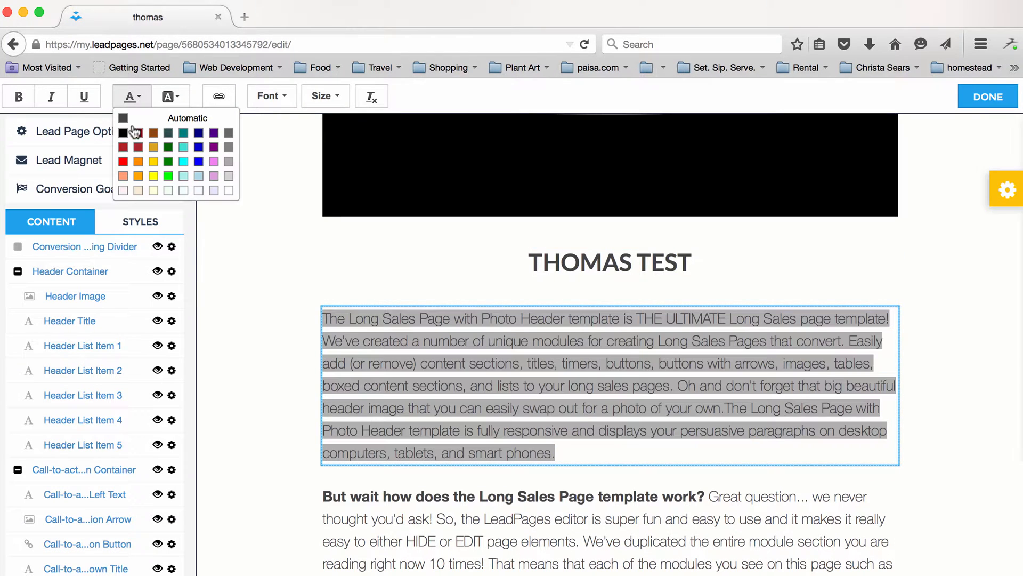
pyautogui.click(126, 163)
pyautogui.click(170, 97)
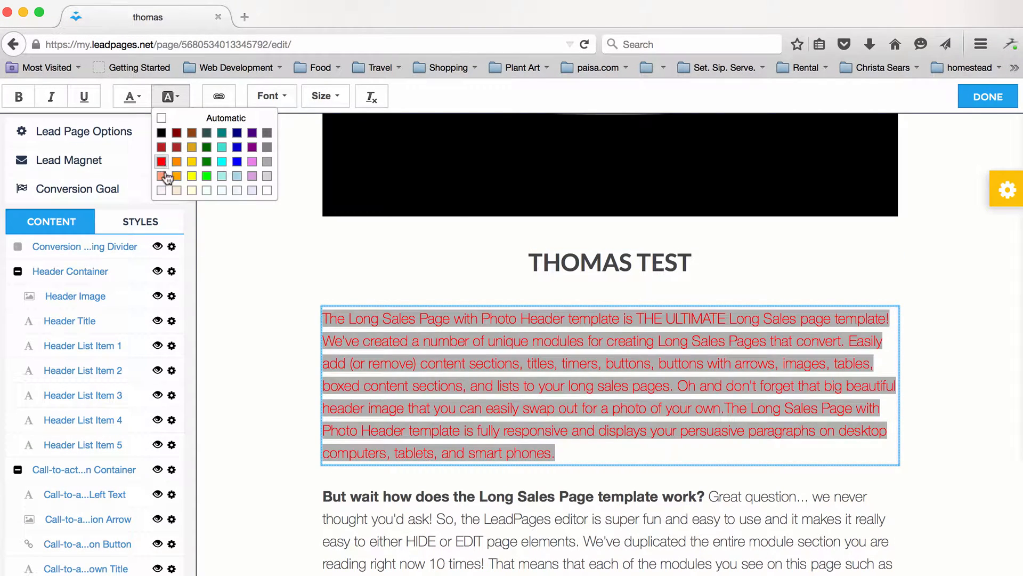
pyautogui.click(161, 133)
pyautogui.click(617, 454)
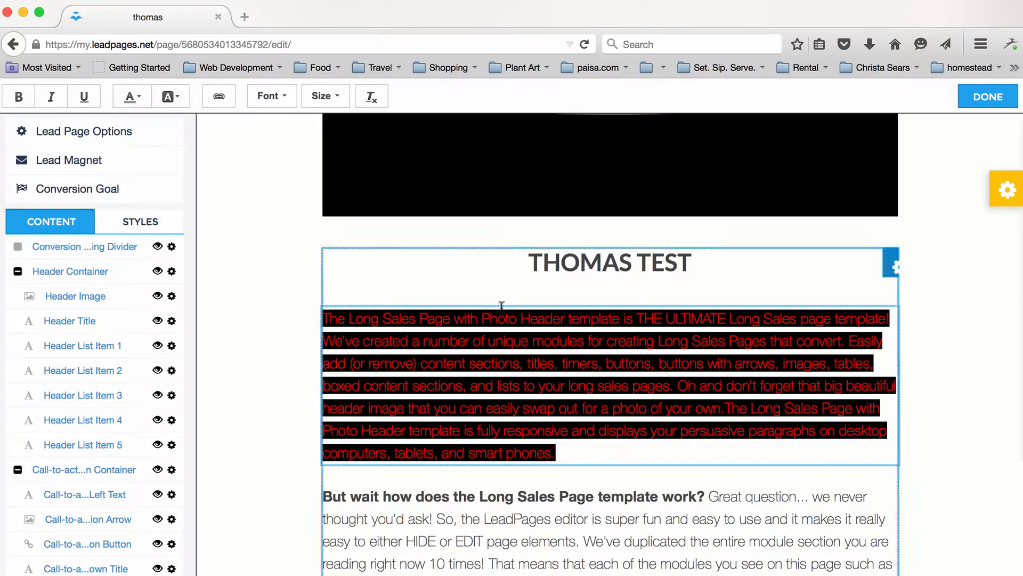
pyautogui.scroll(-20, 503, 309)
pyautogui.scroll(20, 502, 322)
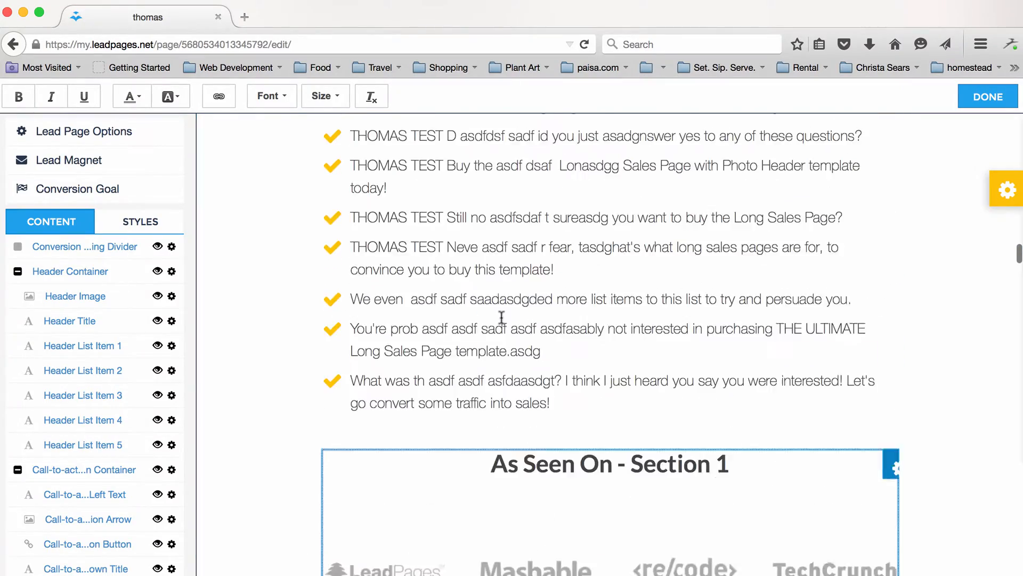
pyautogui.scroll(-8, 502, 318)
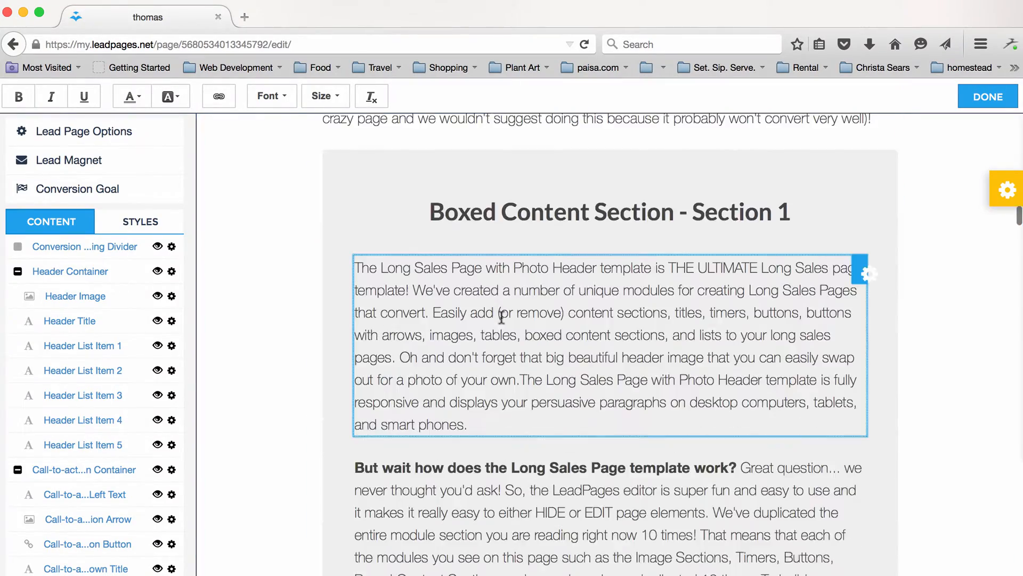
# - Set the first paragraph of Boxed Content Section 1 to yellow text on a red background
pyautogui.moveTo(355, 278); pyautogui.dragTo(502, 434)
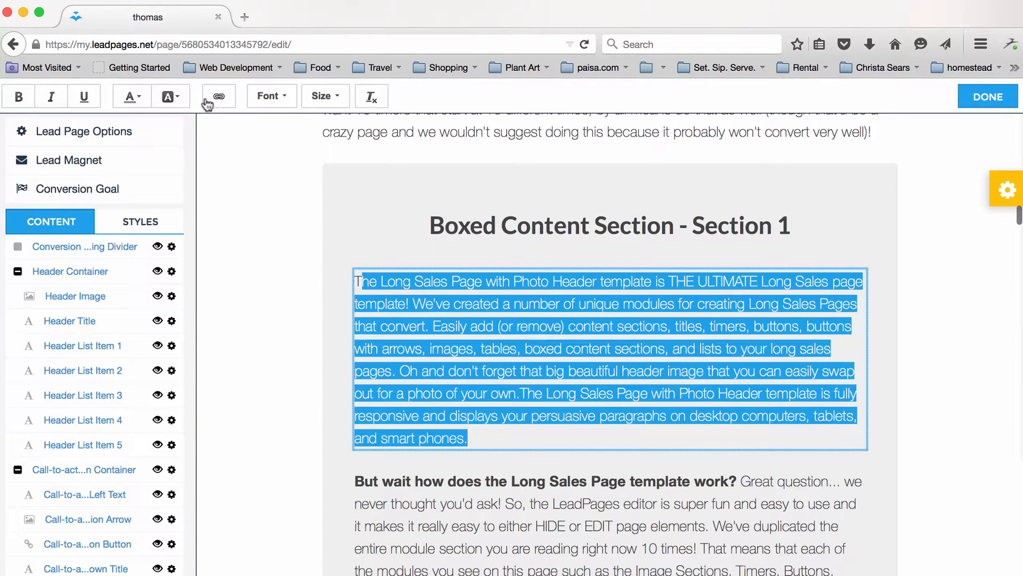
pyautogui.click(131, 98)
pyautogui.click(154, 176)
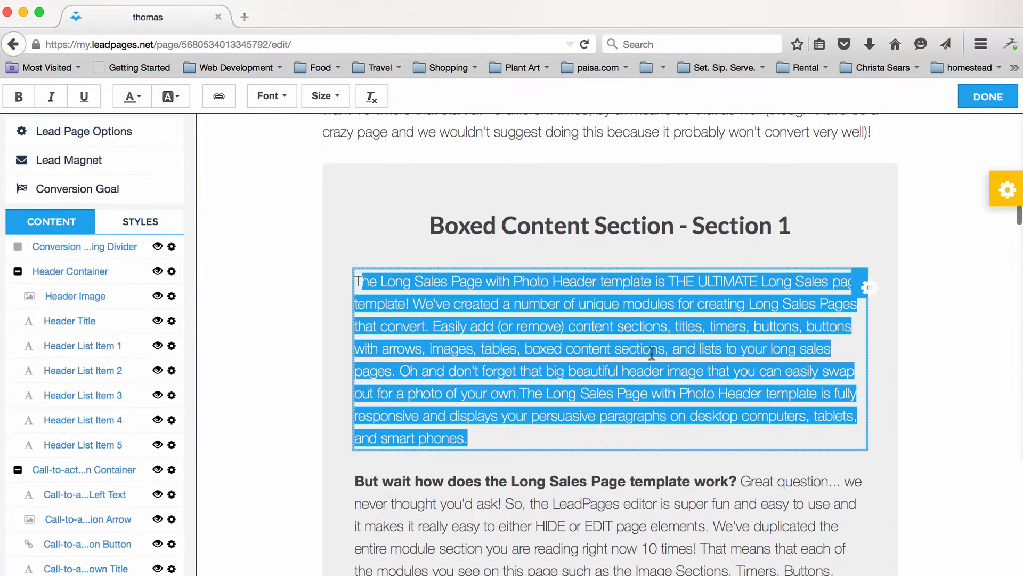
pyautogui.click(651, 350)
pyautogui.moveTo(516, 427); pyautogui.dragTo(344, 274)
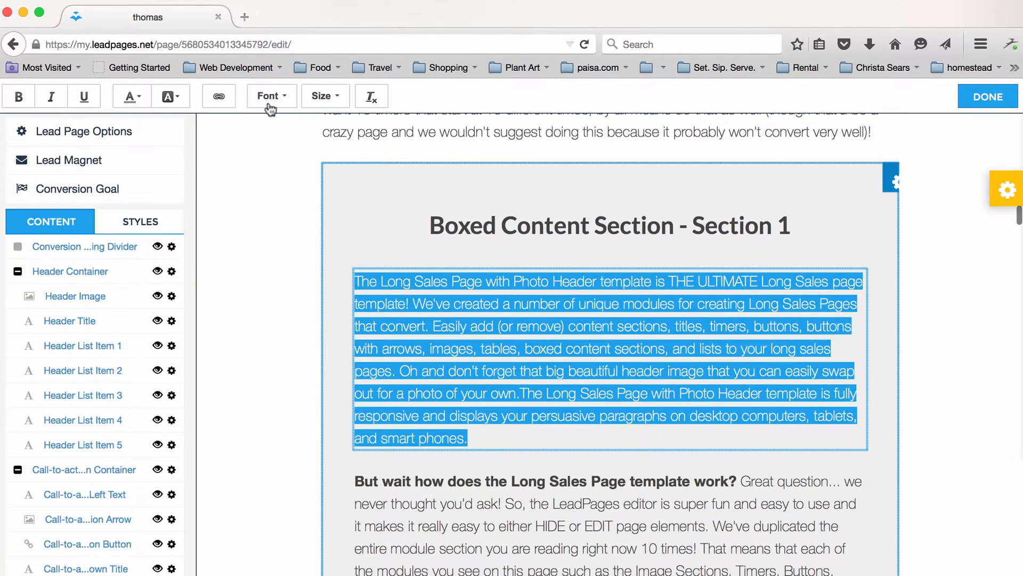
pyautogui.click(184, 101)
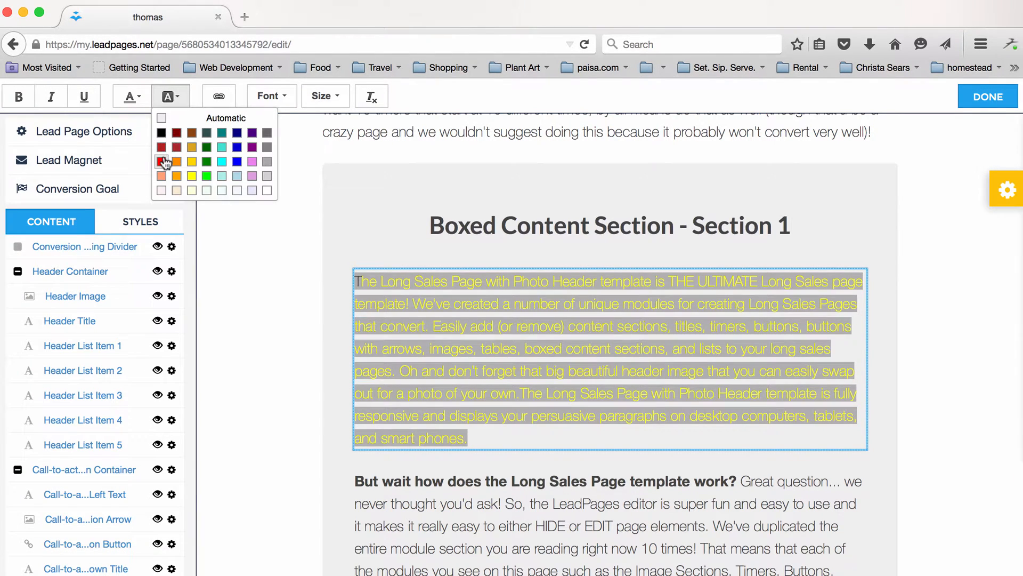
pyautogui.click(160, 161)
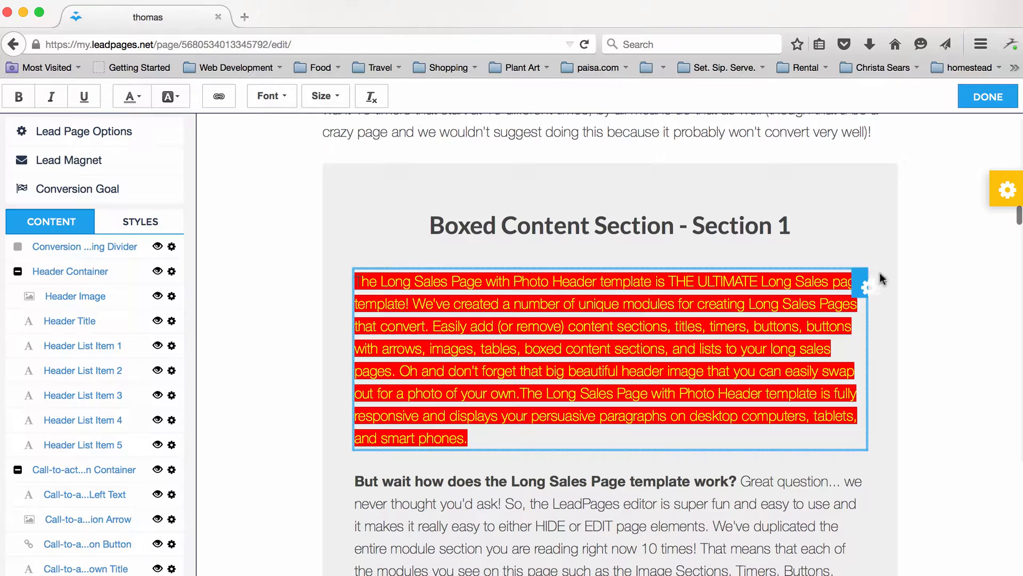
# - Save the page with the finished text edits and reload the editor
pyautogui.click(975, 99)
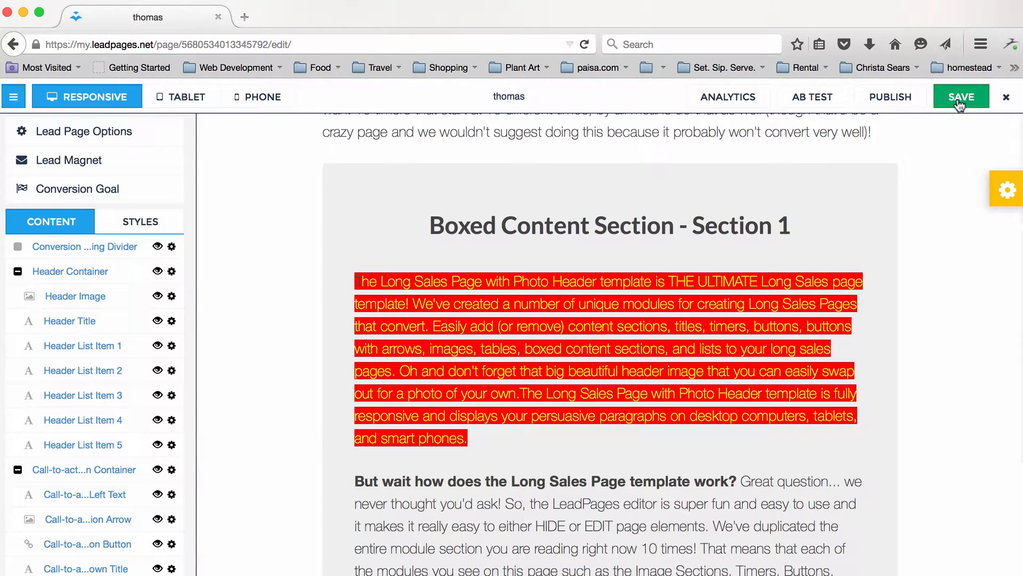
pyautogui.click(960, 98)
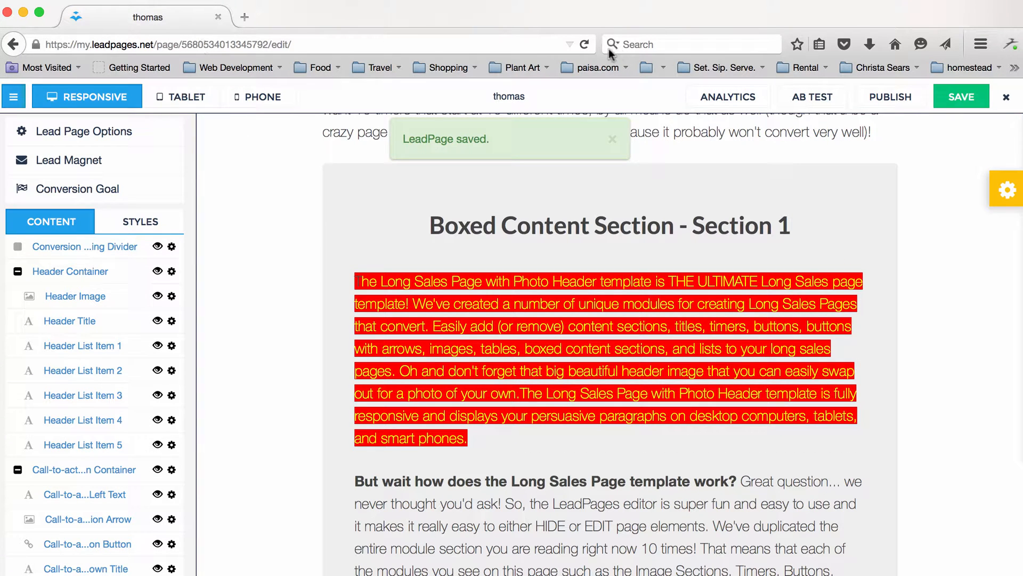
pyautogui.click(583, 46)
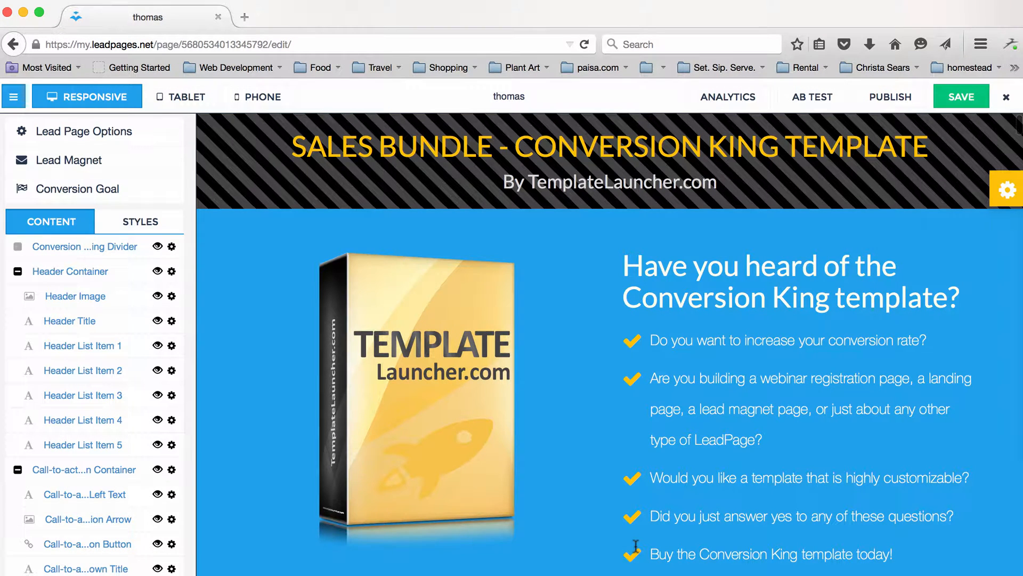
# - Check the edits in the reloaded editor: the Boxed Content Section 1 paragraph, the List Section 1 items, and the Section 2 content heading and paragraph
pyautogui.scroll(-15, 636, 545)
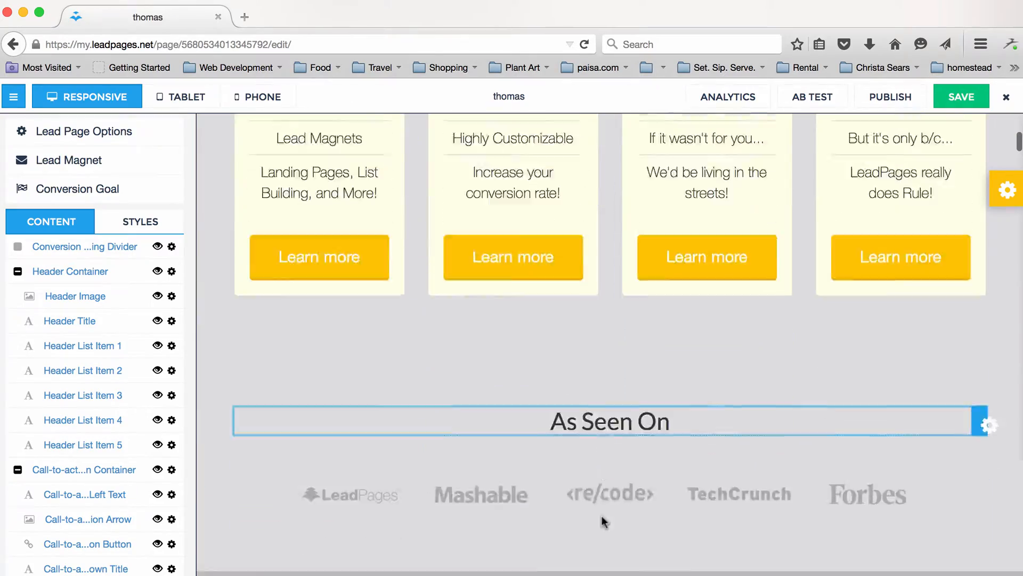
pyautogui.scroll(-20, 604, 521)
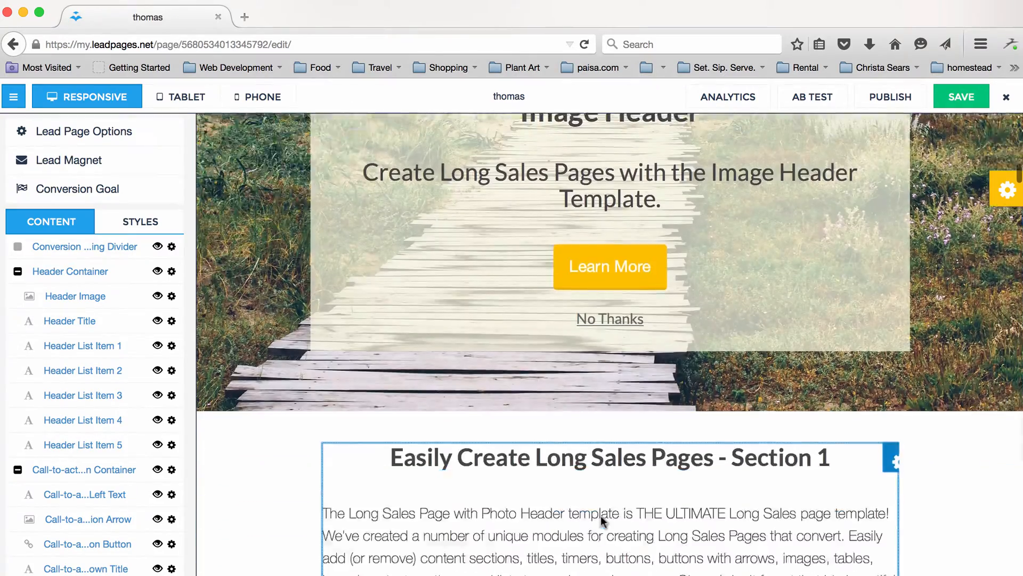
pyautogui.scroll(-20, 600, 516)
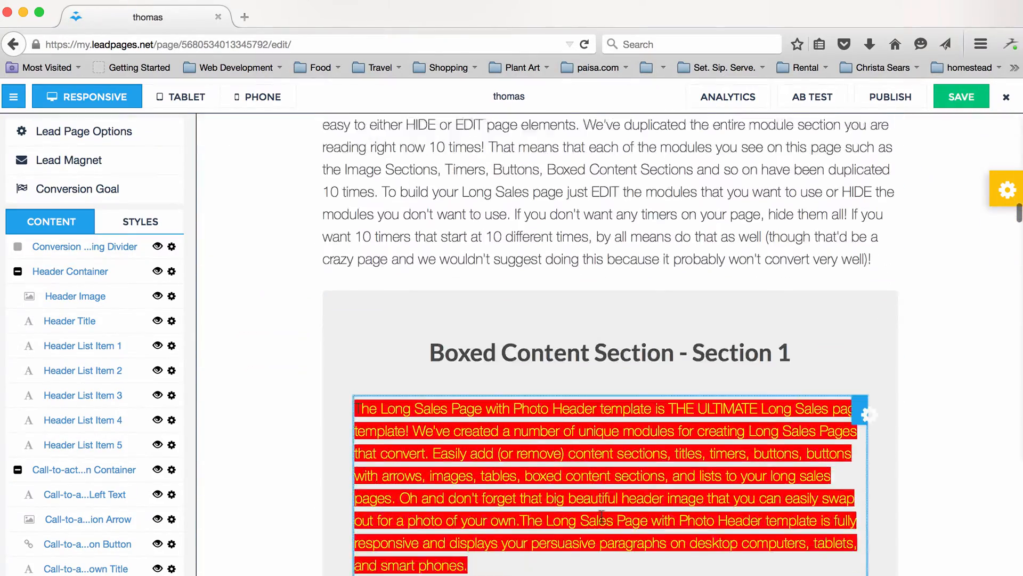
pyautogui.scroll(-5, 601, 516)
pyautogui.scroll(2, 413, 352)
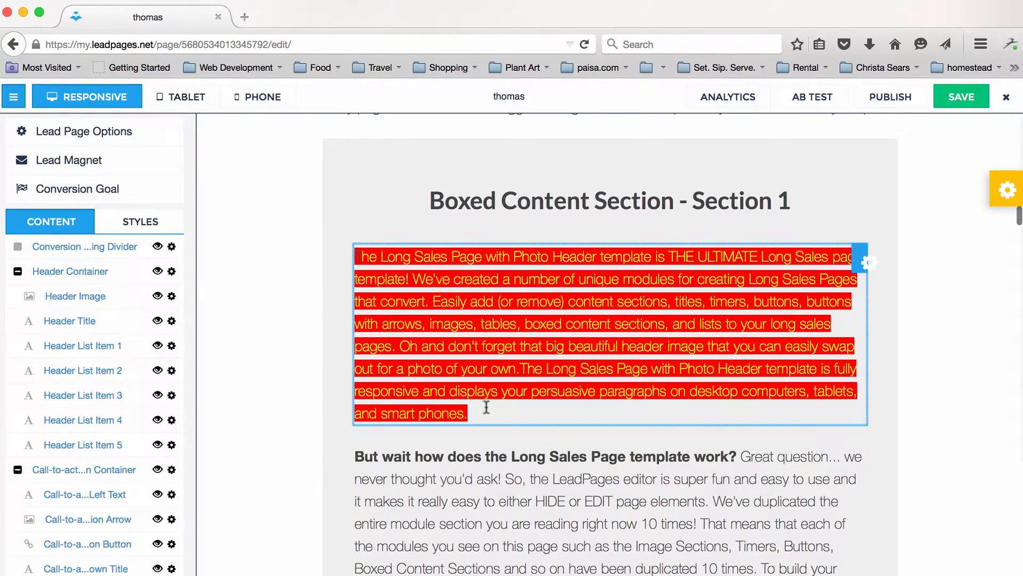
pyautogui.scroll(-10, 487, 407)
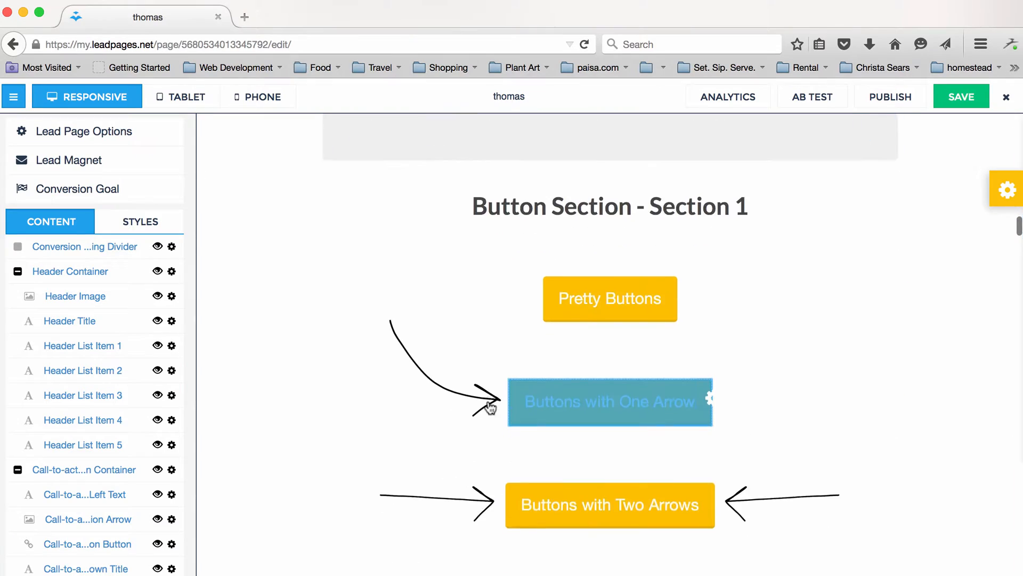
pyautogui.scroll(-12, 488, 405)
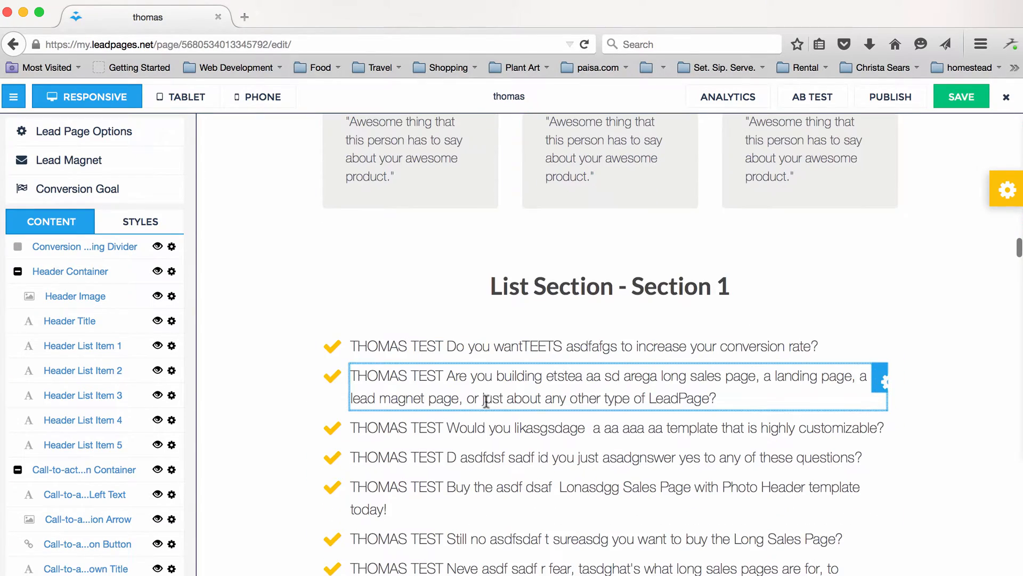
pyautogui.scroll(-4, 386, 400)
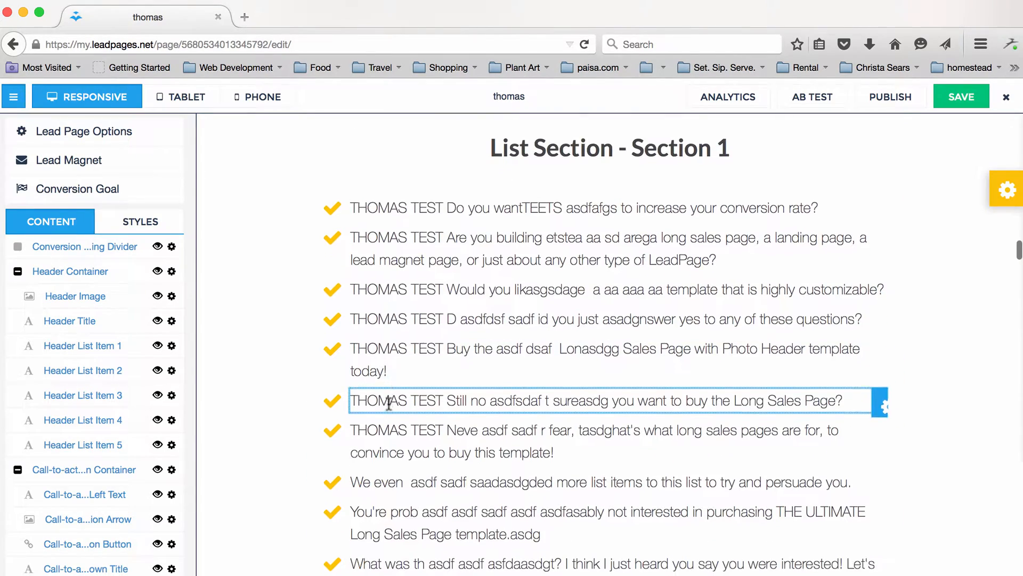
pyautogui.scroll(-10, 400, 312)
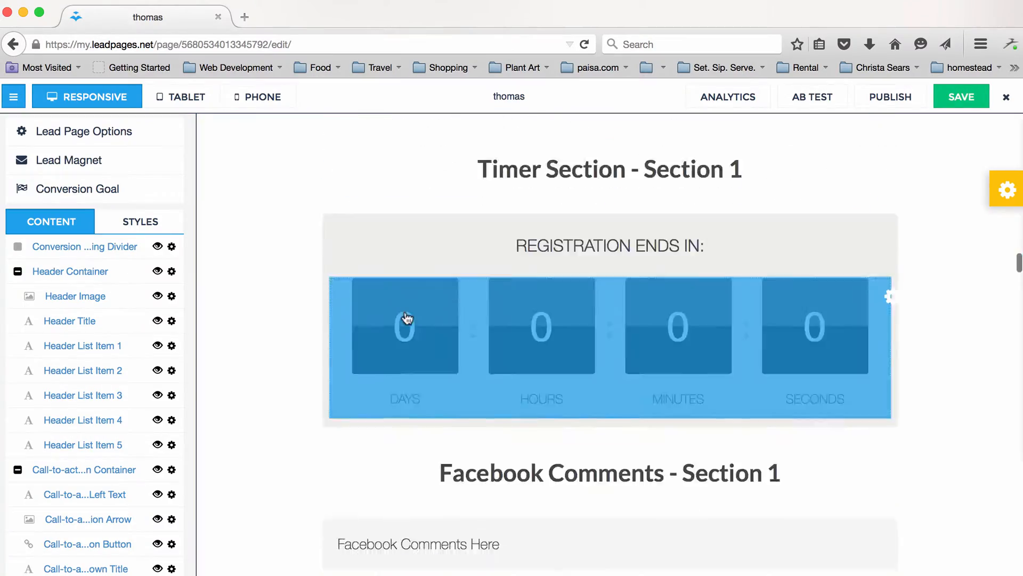
pyautogui.scroll(-20, 408, 318)
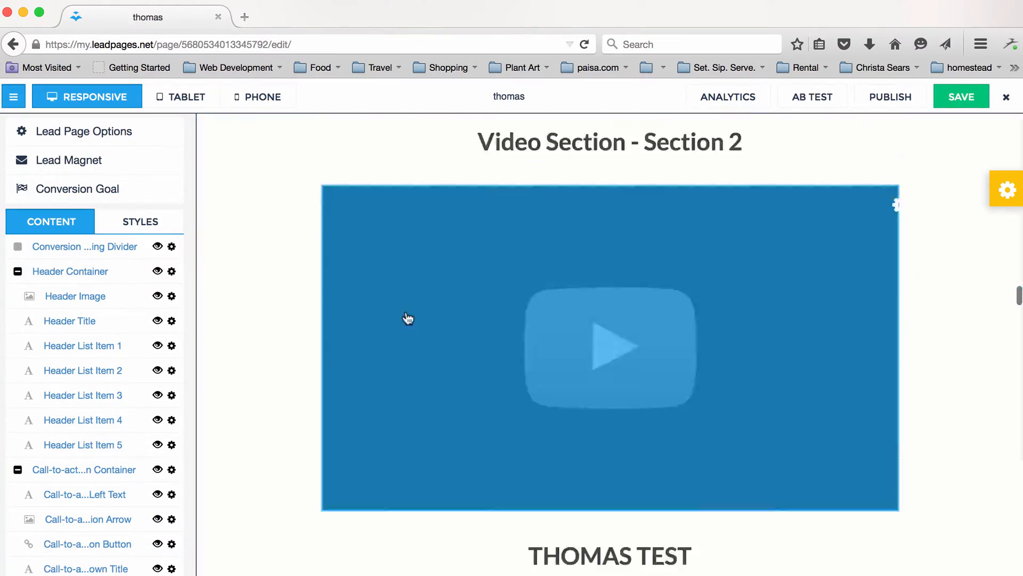
pyautogui.scroll(-10, 408, 318)
pyautogui.scroll(8, 407, 315)
pyautogui.scroll(-1, 496, 309)
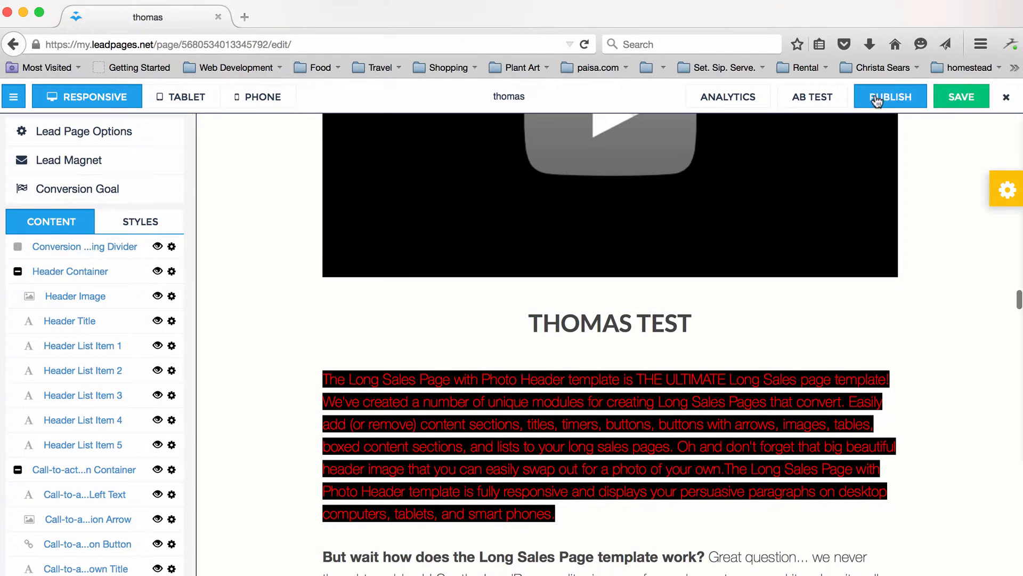
# - Open the published LeadPages version of the page and check the edited boxed paragraph, list items, and Section 2 heading and paragraph
pyautogui.click(877, 99)
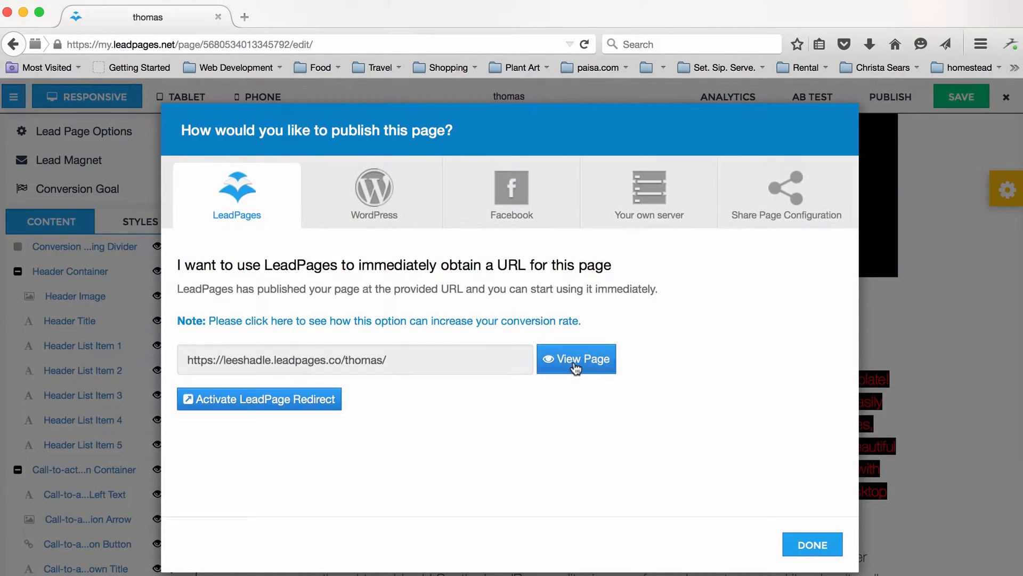
pyautogui.click(574, 365)
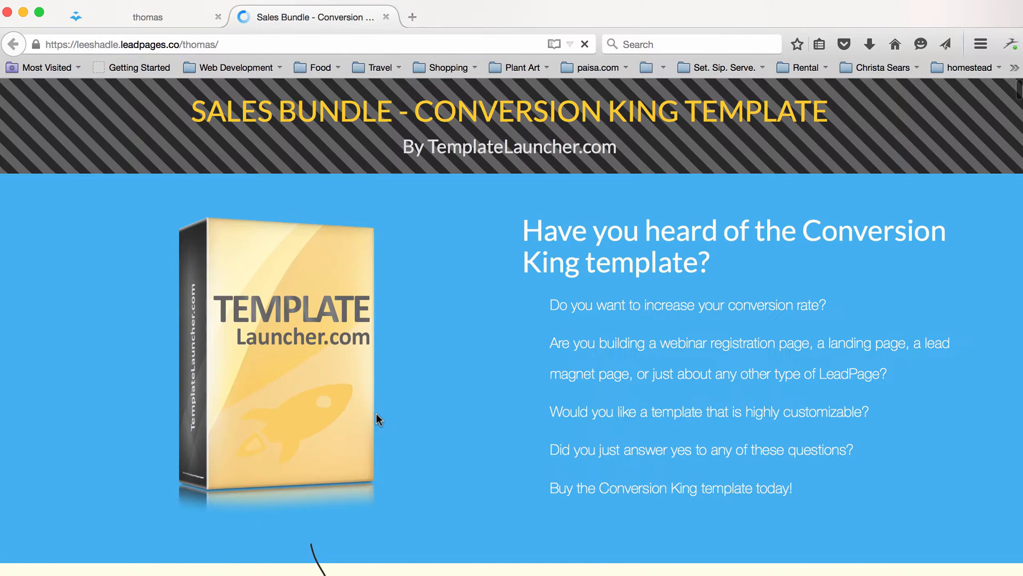
pyautogui.scroll(-10, 376, 385)
pyautogui.scroll(-1, 376, 391)
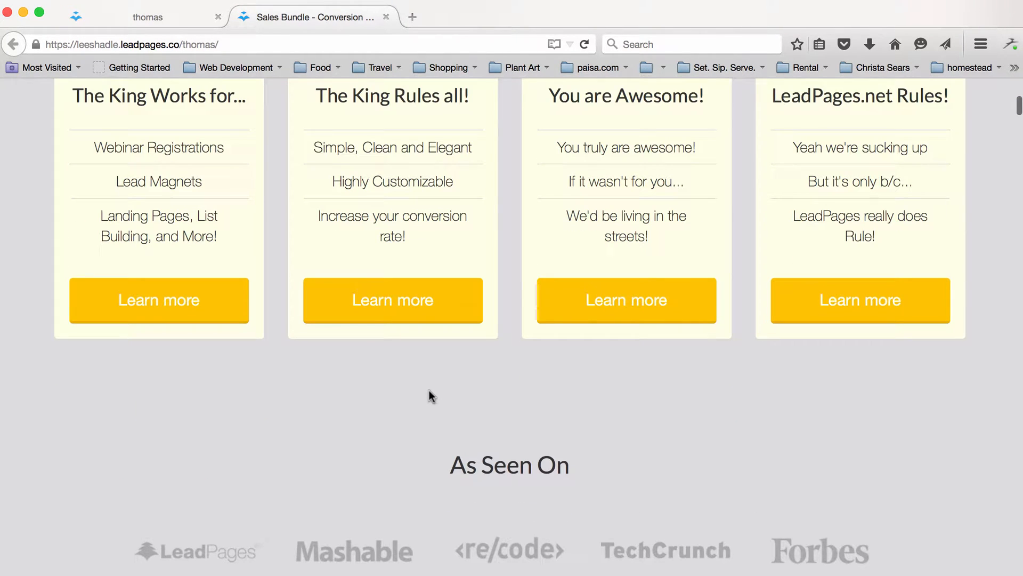
pyautogui.scroll(-15, 433, 392)
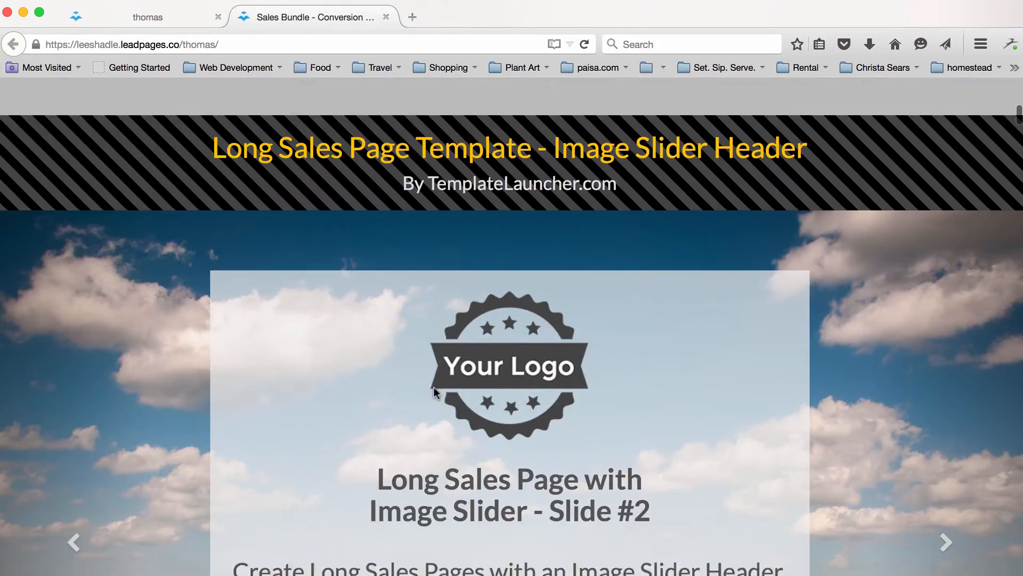
pyautogui.scroll(-20, 434, 390)
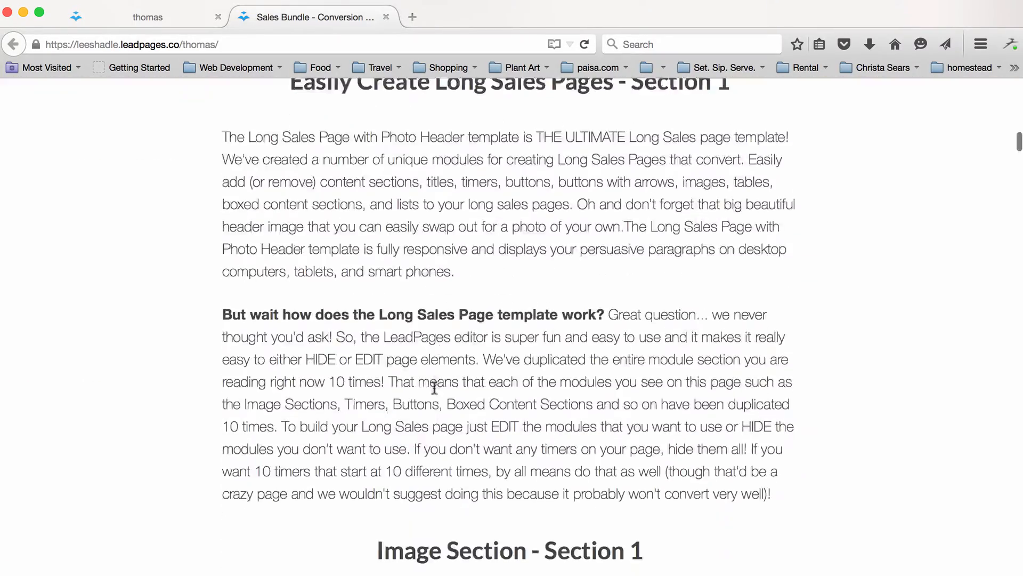
pyautogui.scroll(-11, 435, 388)
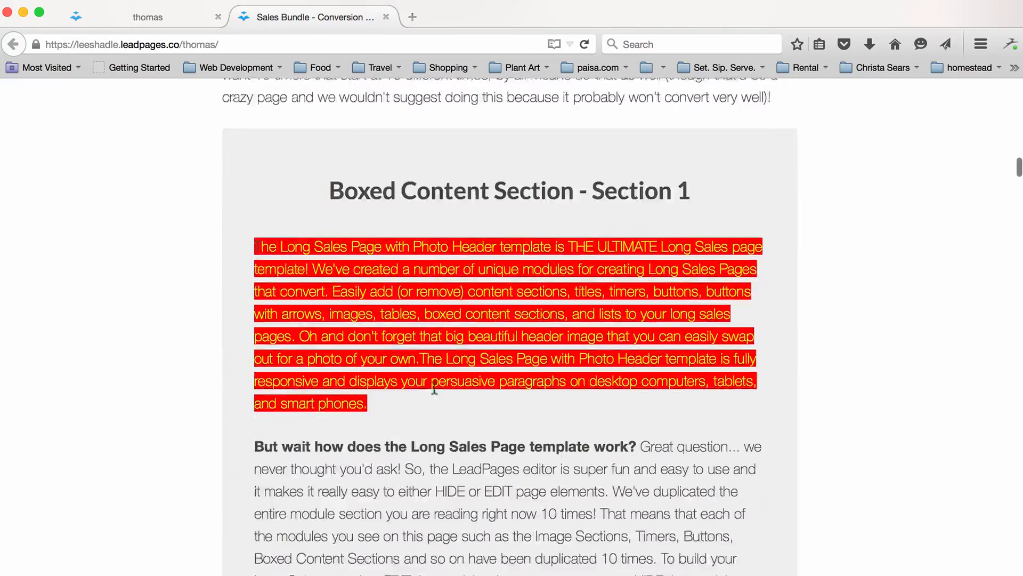
pyautogui.scroll(-10, 435, 389)
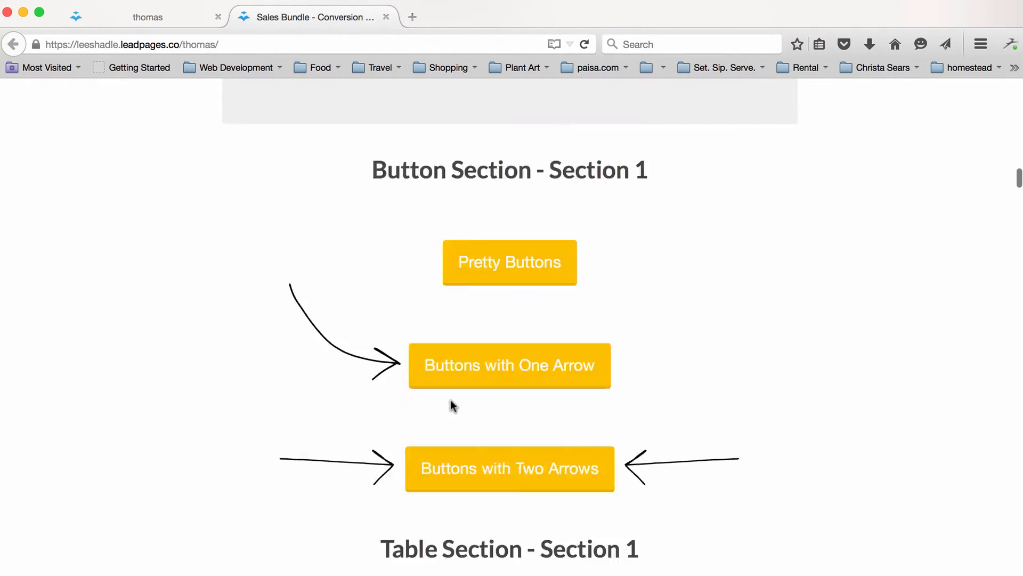
pyautogui.scroll(-12, 450, 400)
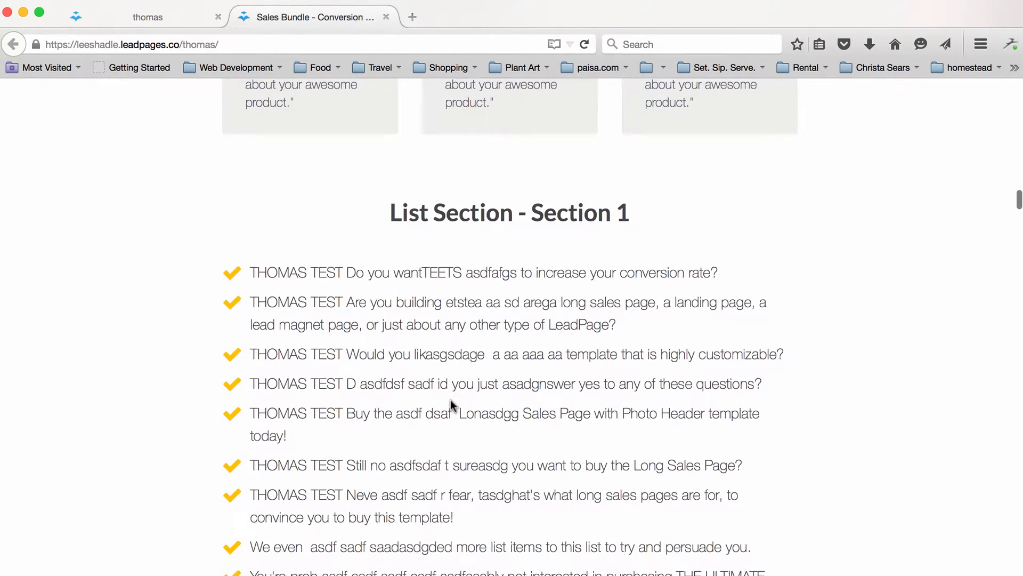
pyautogui.scroll(-12, 413, 384)
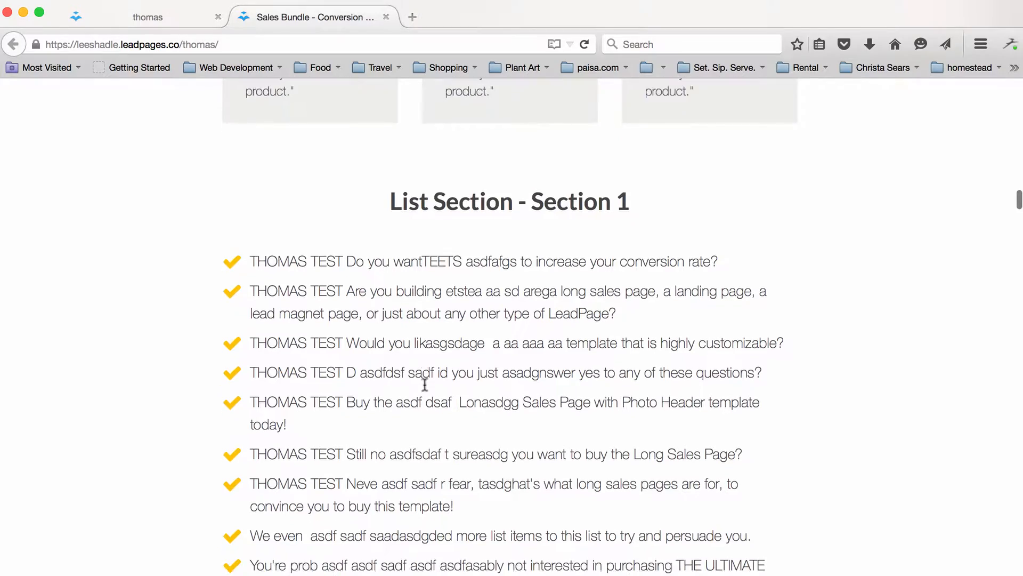
pyautogui.scroll(-10, 425, 384)
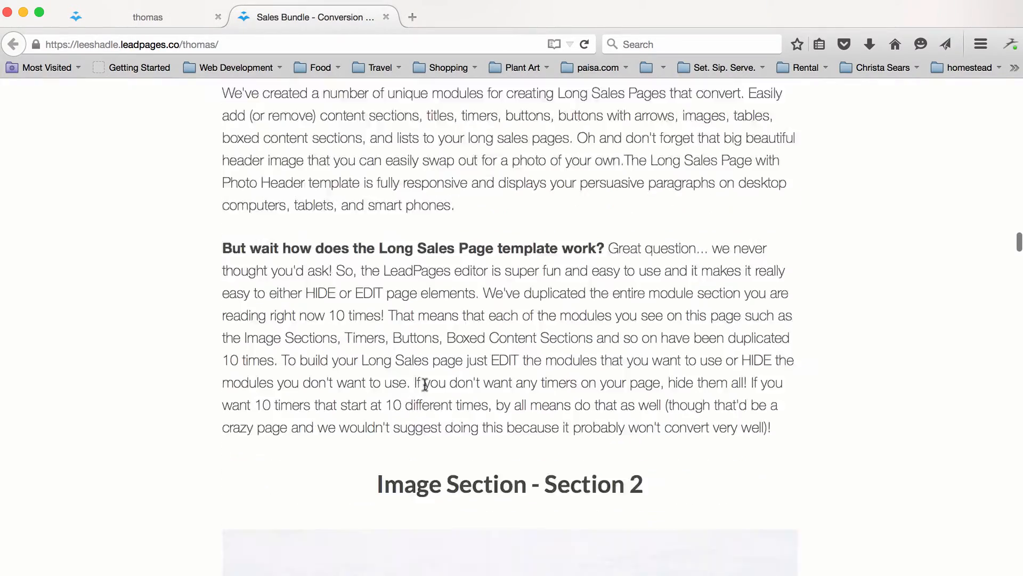
pyautogui.scroll(5, 426, 389)
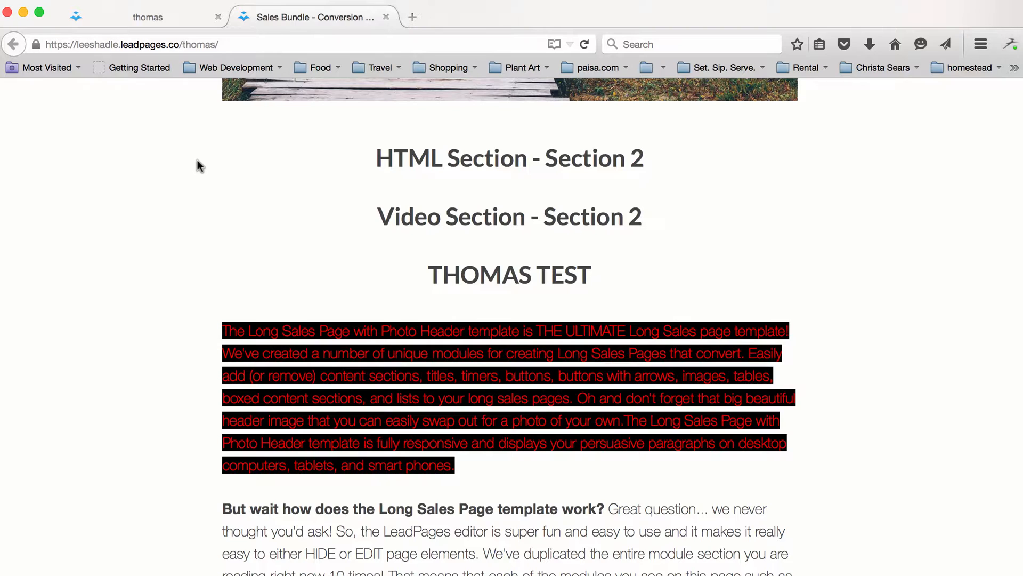
# - Close the Firefox window with both its tabs and reload the same page's editor in Chrome
pyautogui.click(8, 13)
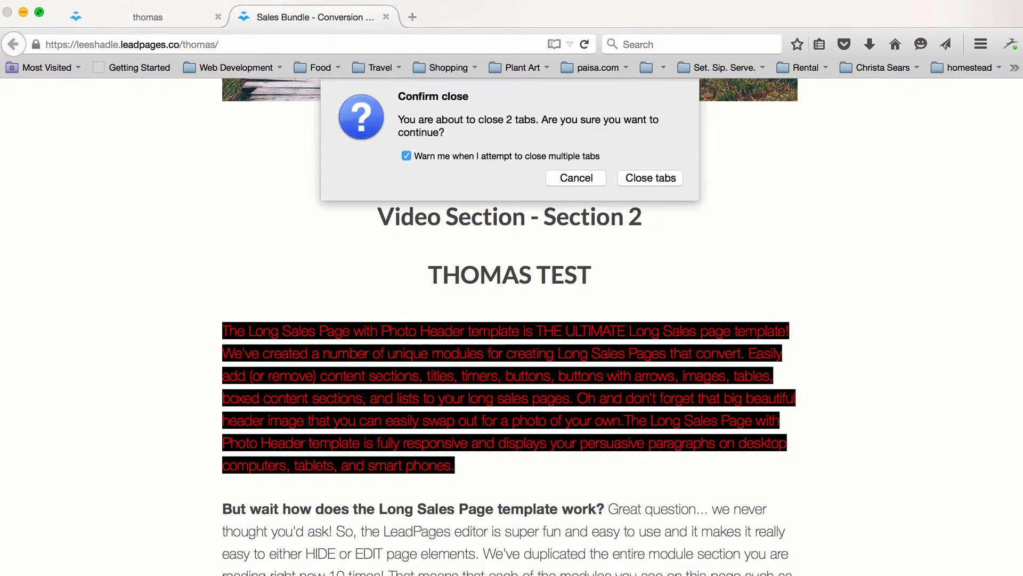
pyautogui.click(650, 178)
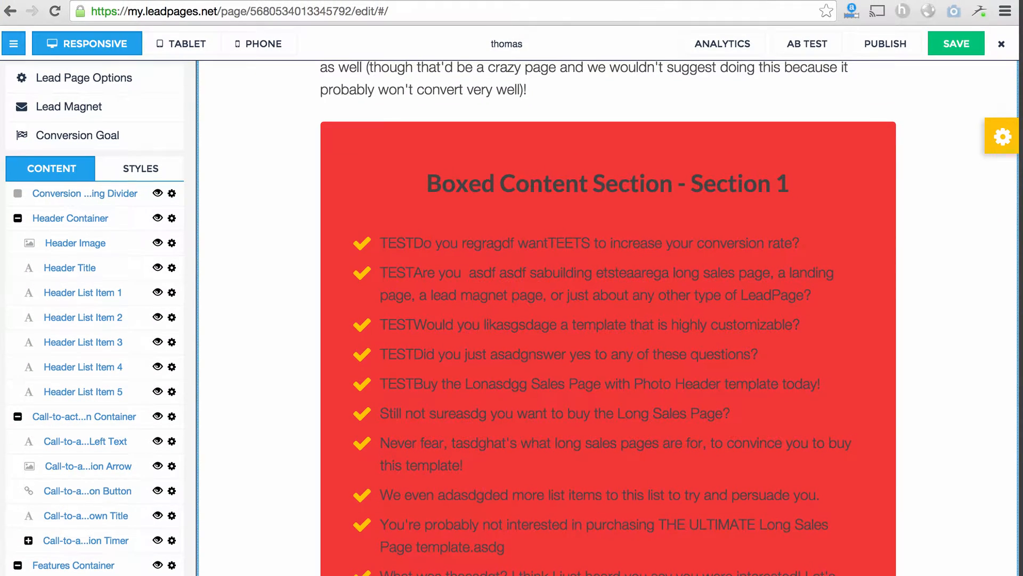
pyautogui.click(54, 11)
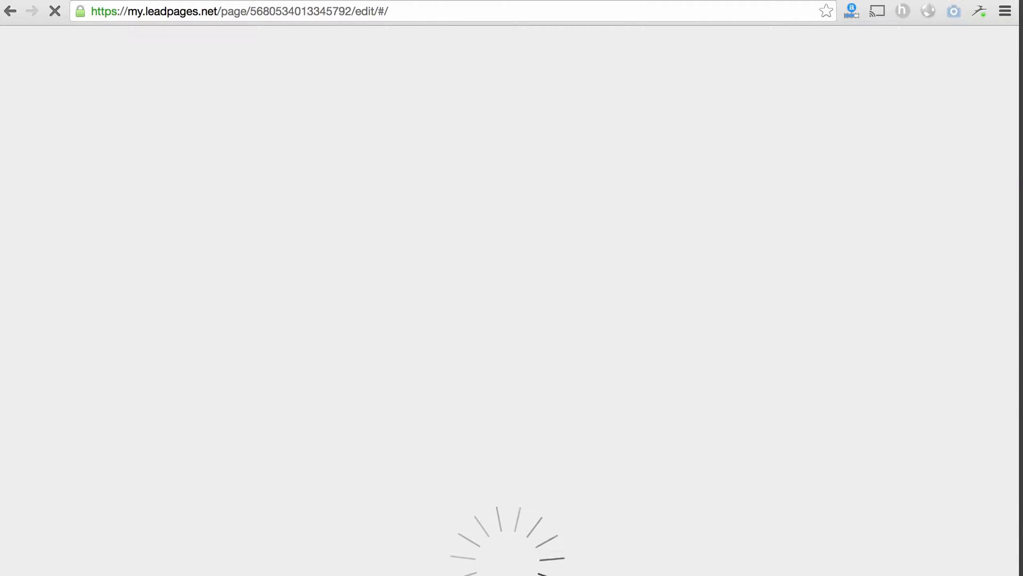
pyautogui.moveTo(1020, 288); pyautogui.dragTo(1022, 287)
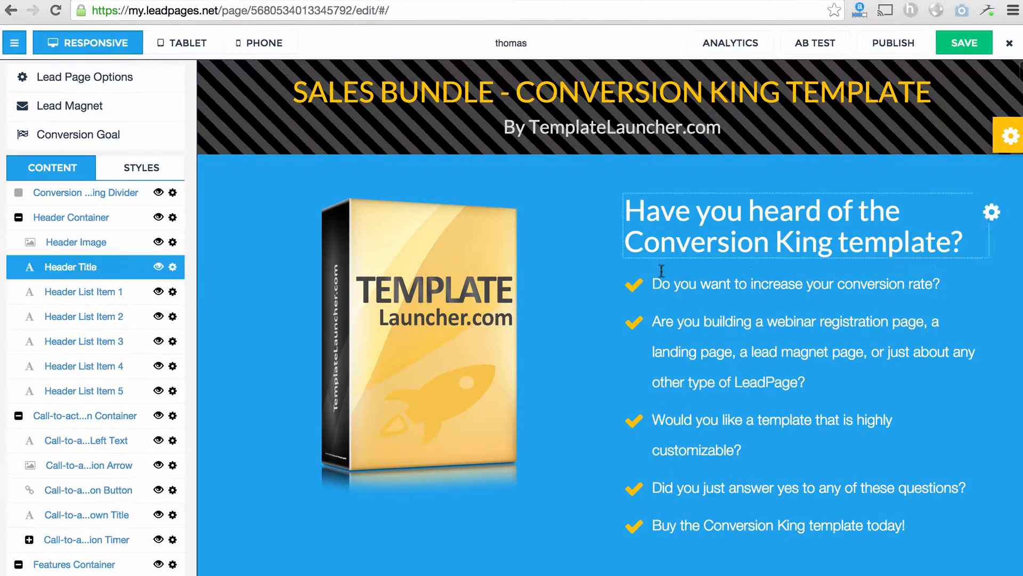
# - Check the edits in the Chrome editor: the Boxed Content Section 1 paragraph, List Section 1 items, and Section 2 content heading and paragraph
pyautogui.scroll(-3, 650, 244)
pyautogui.scroll(-20, 600, 235)
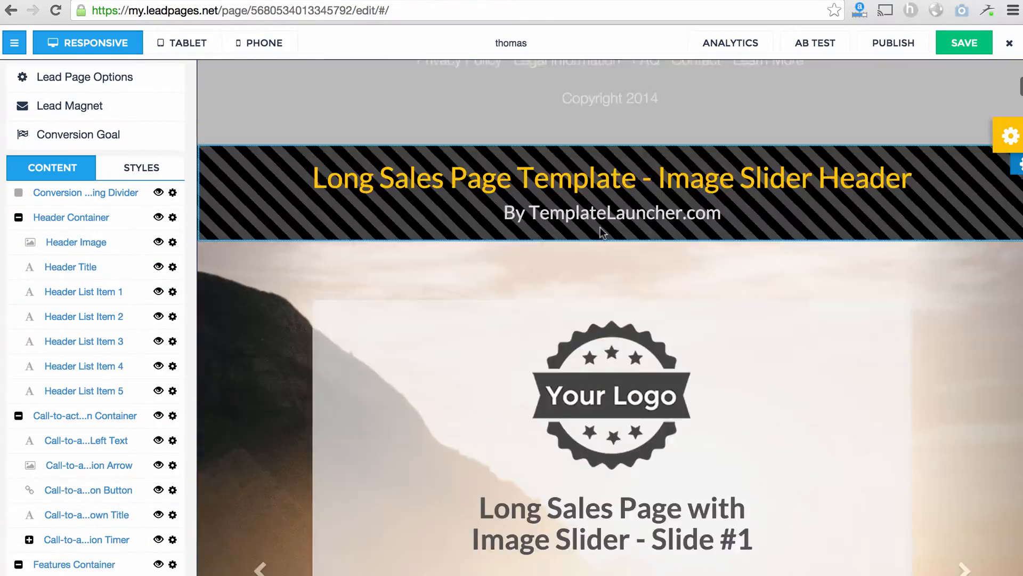
pyautogui.scroll(-20, 602, 233)
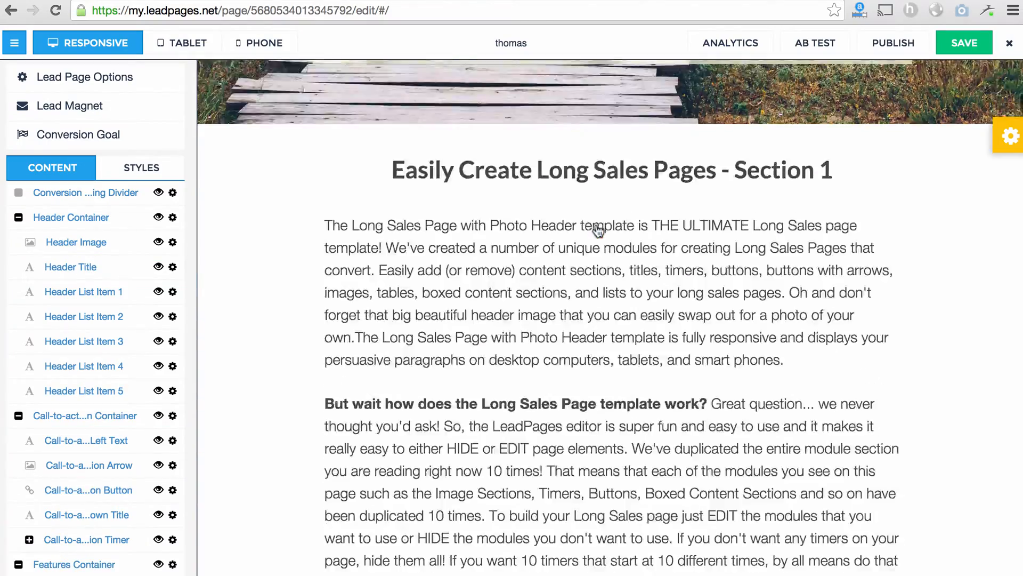
pyautogui.scroll(-20, 598, 224)
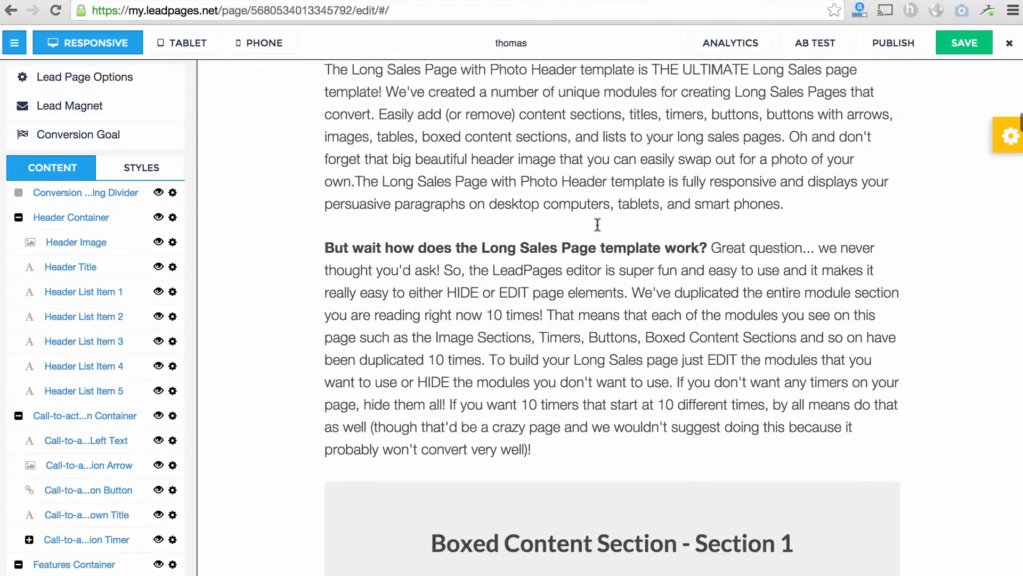
pyautogui.scroll(-5, 597, 225)
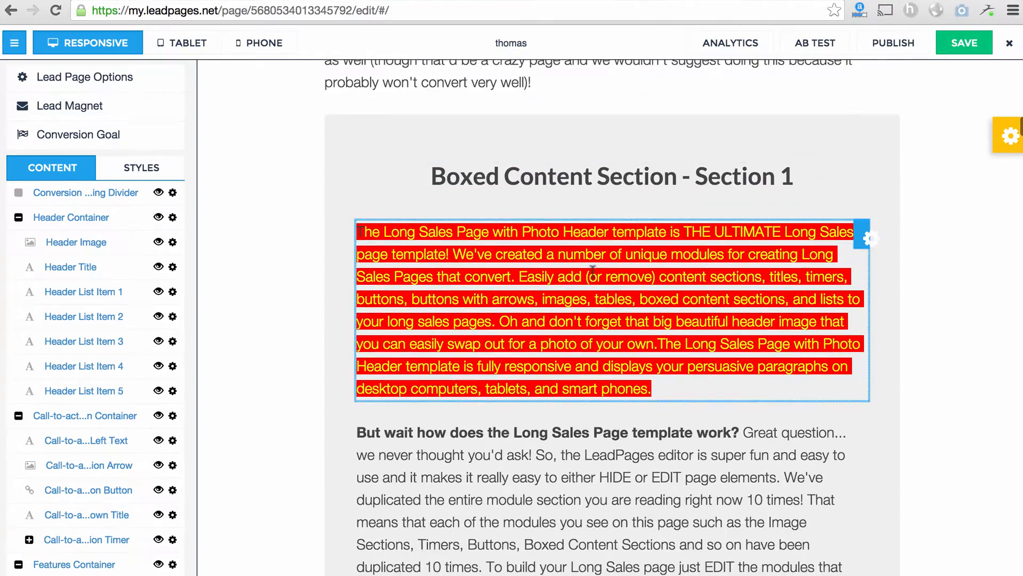
pyautogui.scroll(-3, 582, 299)
pyautogui.scroll(-20, 581, 299)
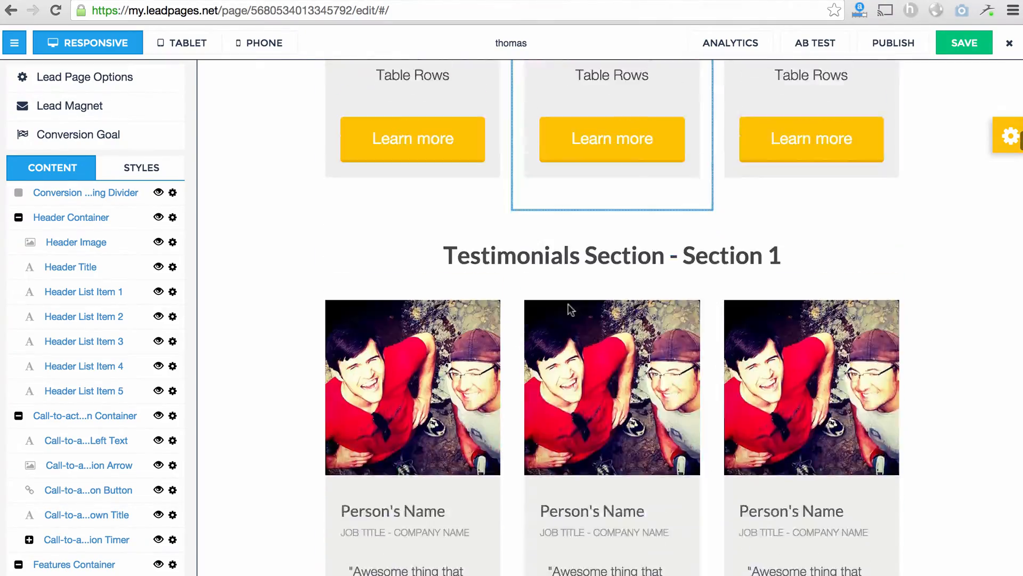
pyautogui.scroll(-5, 564, 304)
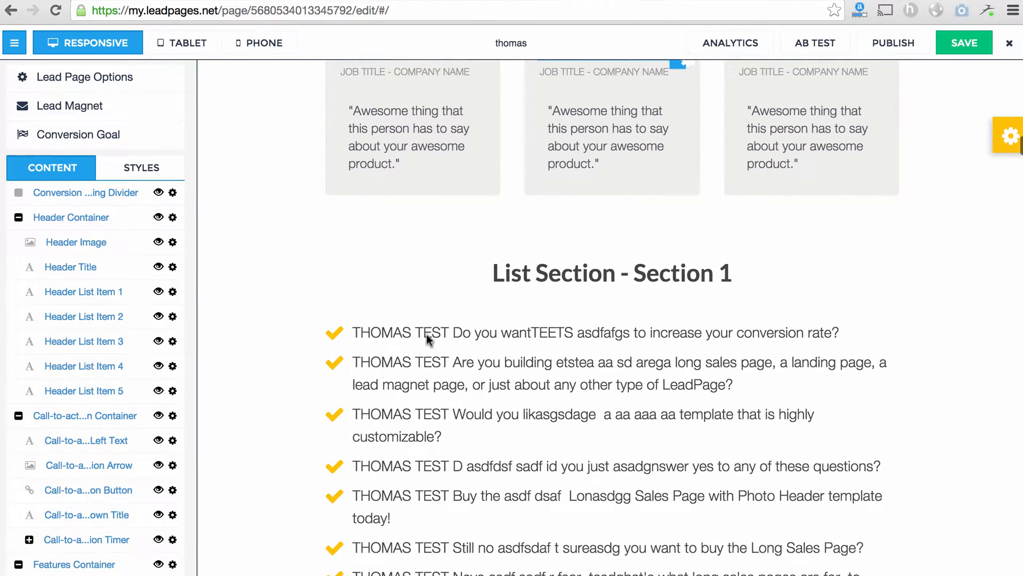
pyautogui.scroll(-12, 550, 359)
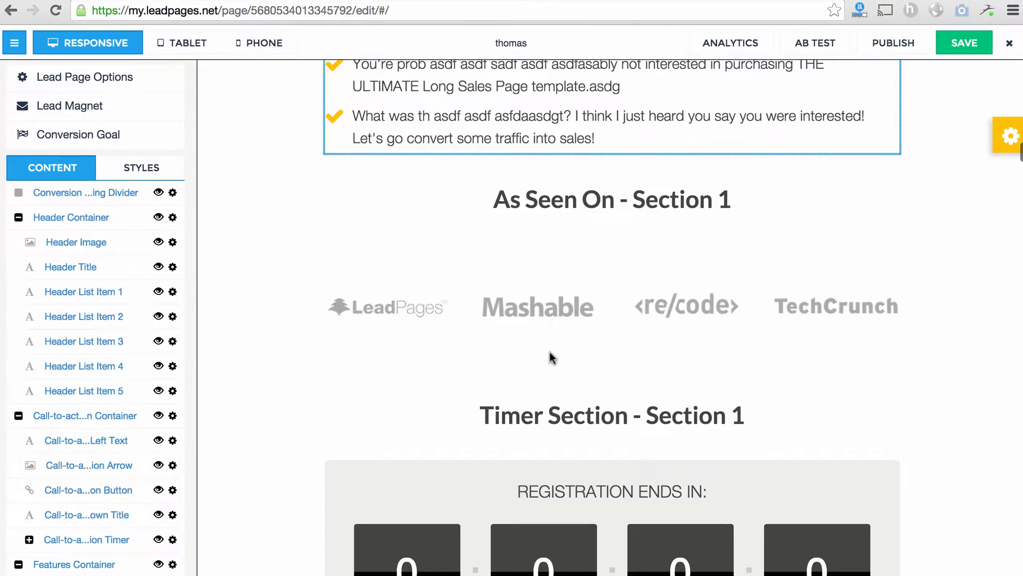
pyautogui.scroll(-20, 554, 341)
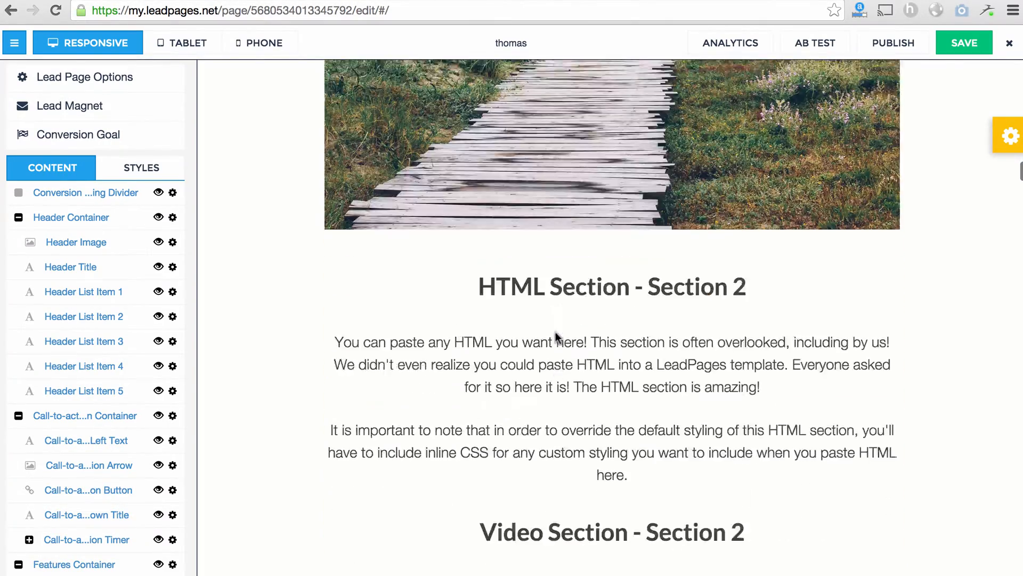
pyautogui.scroll(-14, 555, 332)
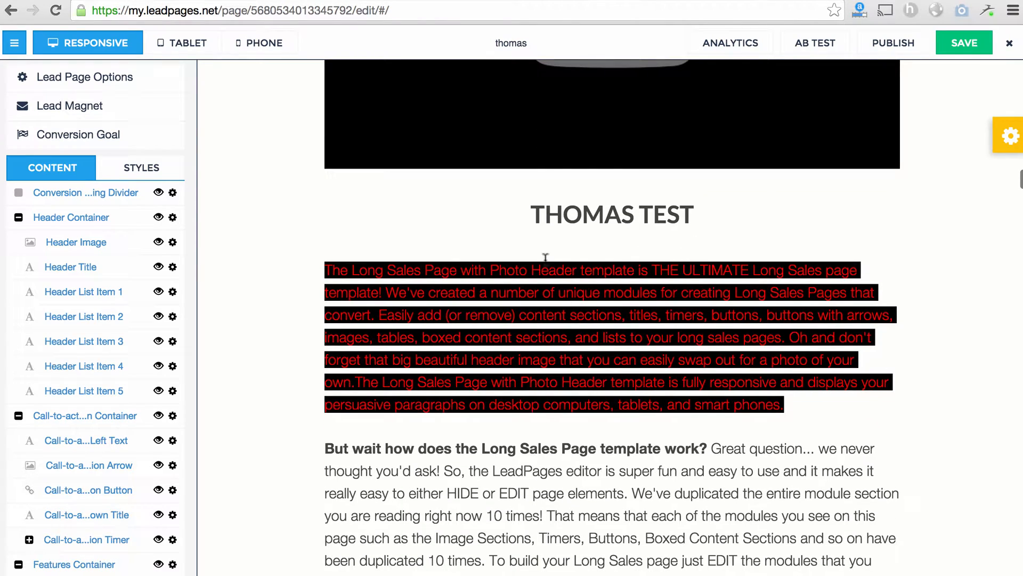
pyautogui.scroll(15, 460, 332)
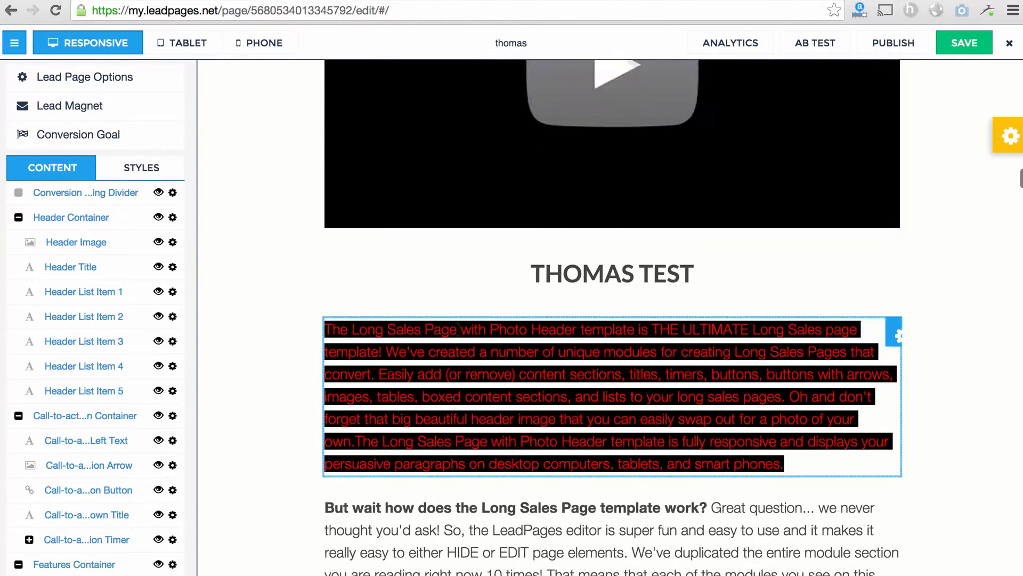
pyautogui.scroll(20, 459, 330)
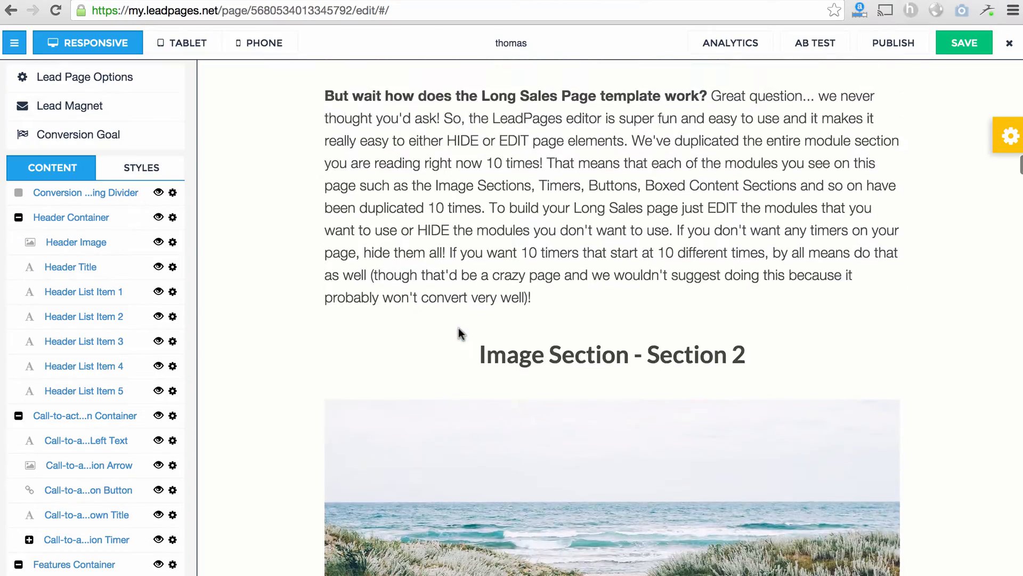
pyautogui.scroll(20, 461, 334)
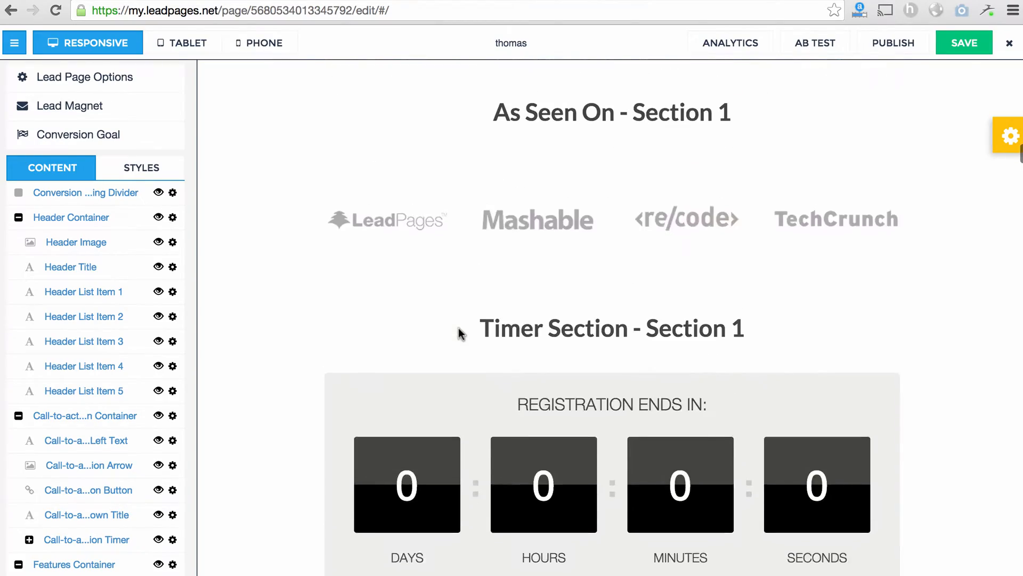
pyautogui.scroll(10, 461, 333)
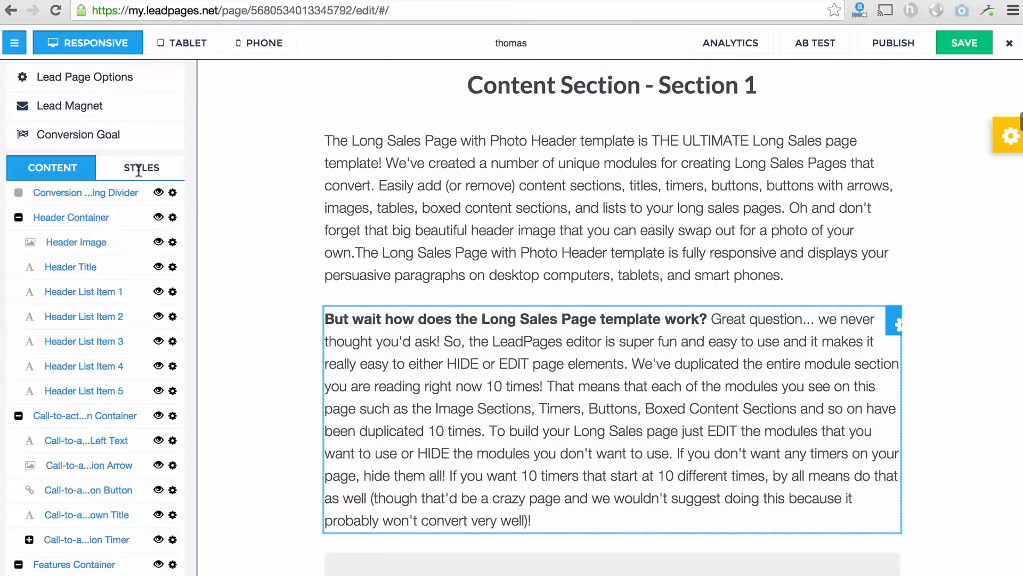
# - Open the template's colour styles and set the Slide 1 background colour to #875151
pyautogui.click(139, 170)
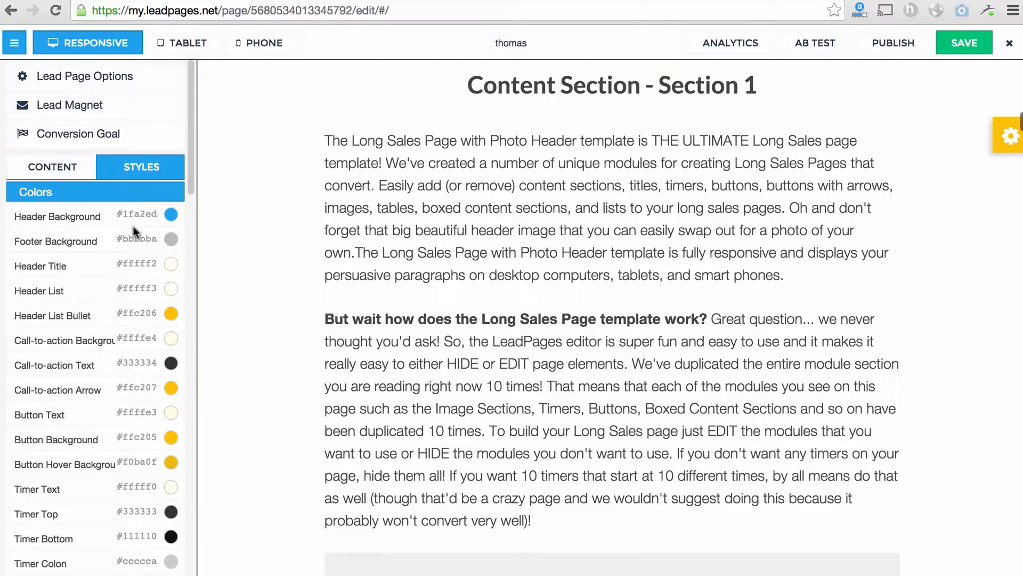
pyautogui.scroll(-12, 133, 226)
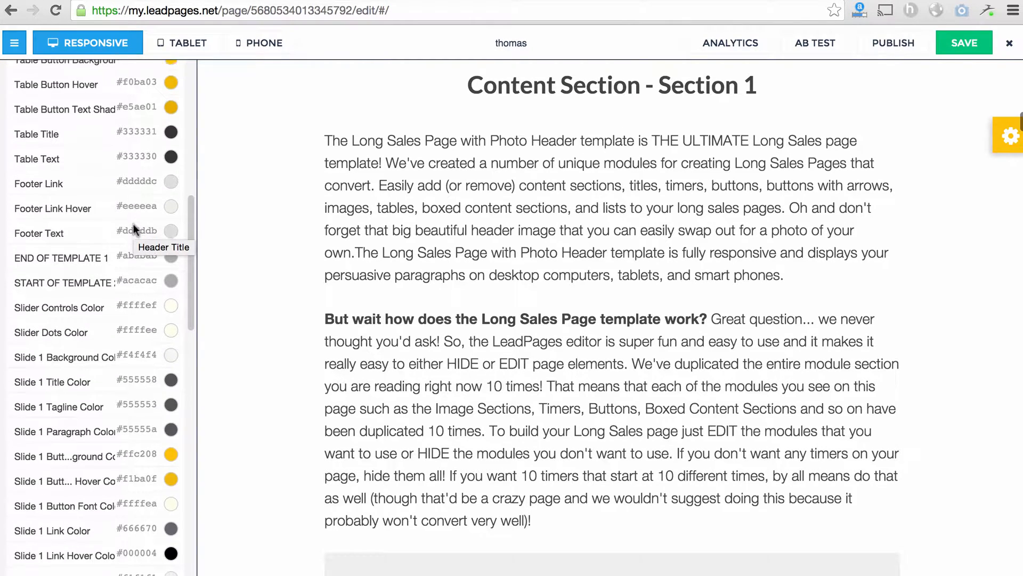
pyautogui.scroll(-8, 133, 229)
pyautogui.scroll(2, 134, 227)
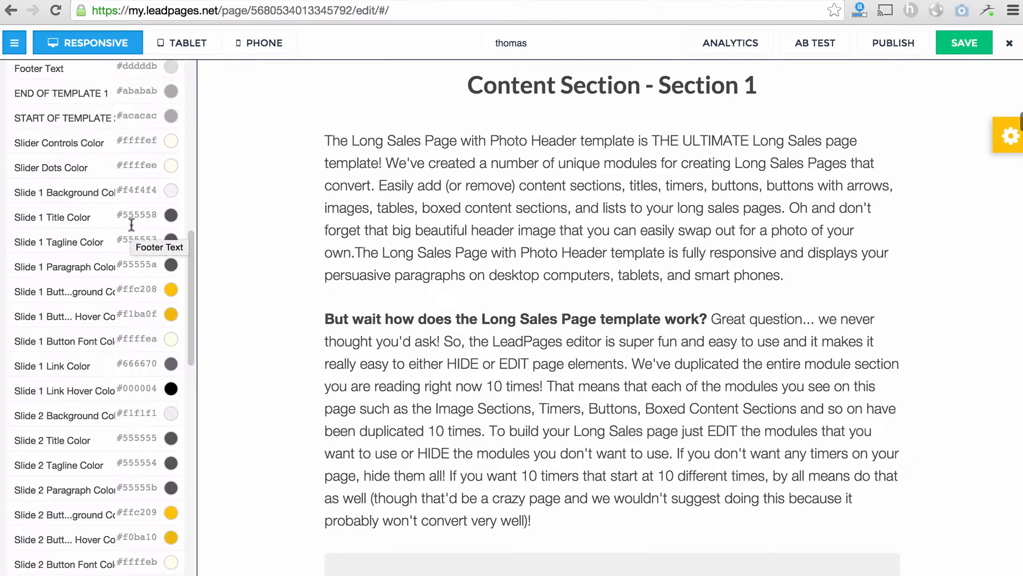
pyautogui.click(143, 195)
pyautogui.click(140, 89)
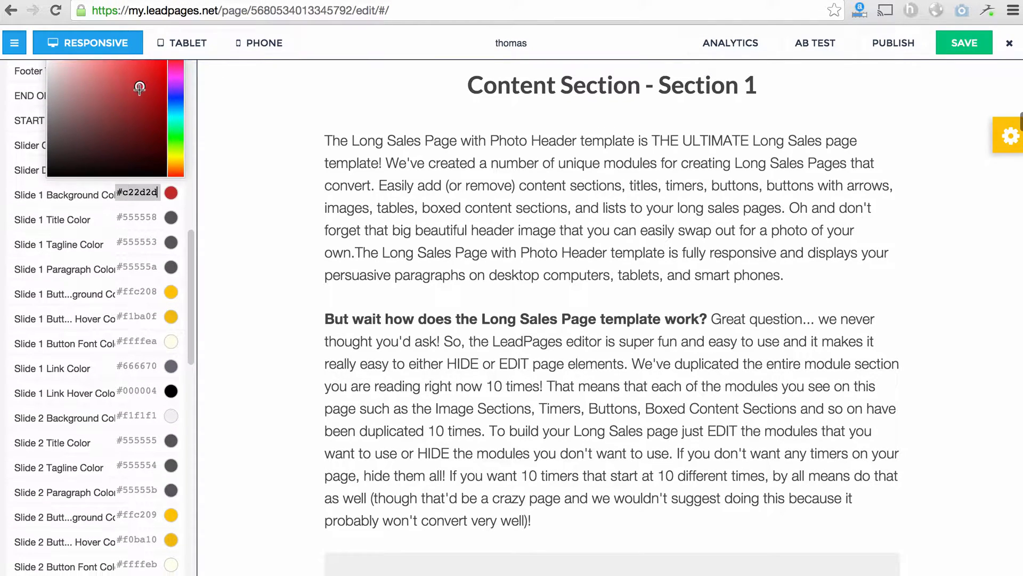
pyautogui.click(96, 113)
pyautogui.click(95, 206)
pyautogui.scroll(-1, 94, 214)
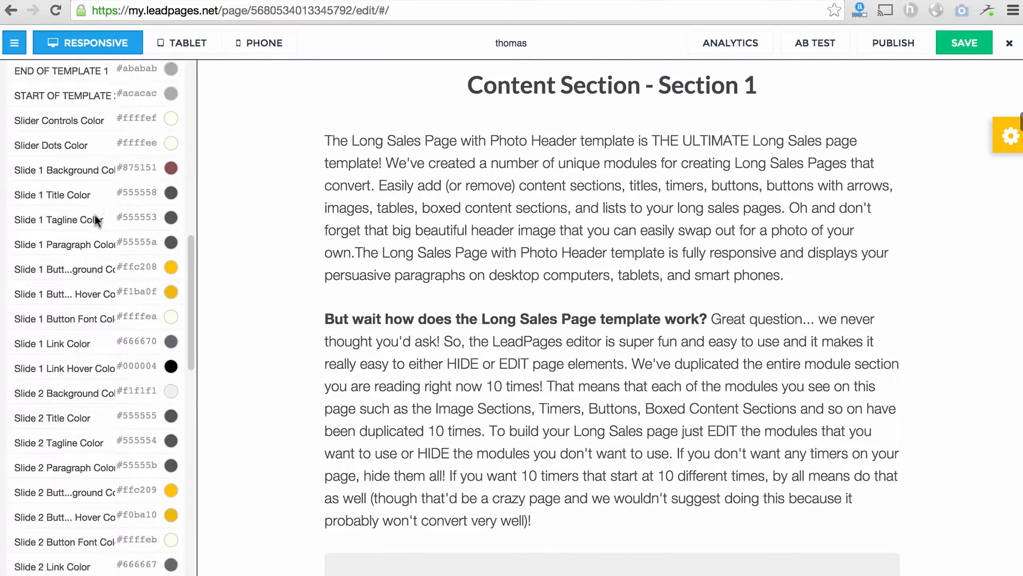
# - Try red #d62727 as the Section 1 background colour, and settle on white #ffffff
pyautogui.scroll(-15, 96, 219)
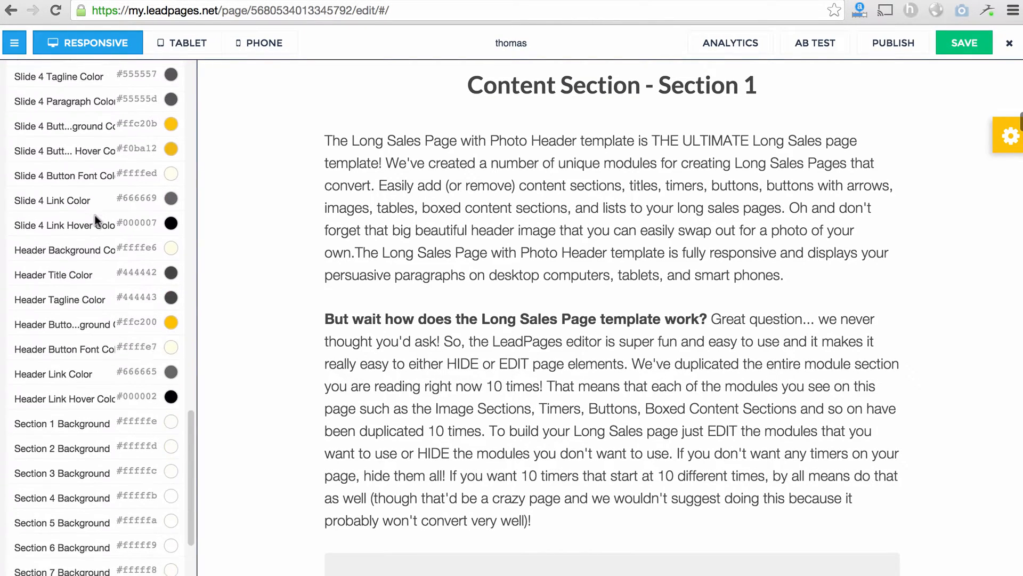
pyautogui.scroll(-6, 96, 219)
pyautogui.click(133, 266)
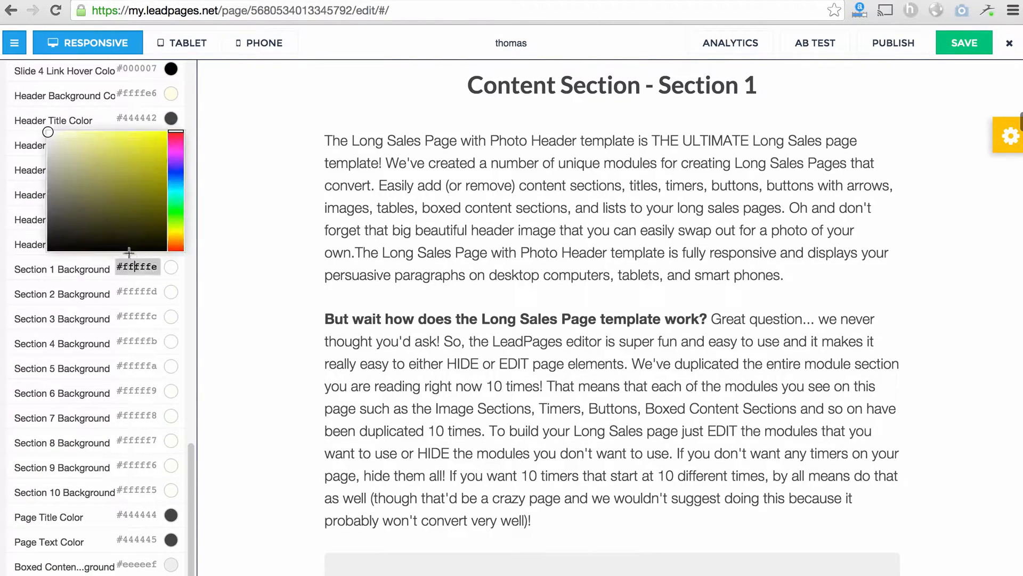
pyautogui.moveTo(128, 250)
pyautogui.mouseDown()
pyautogui.moveTo(131, 155)
pyautogui.moveTo(146, 151)
pyautogui.mouseUp()
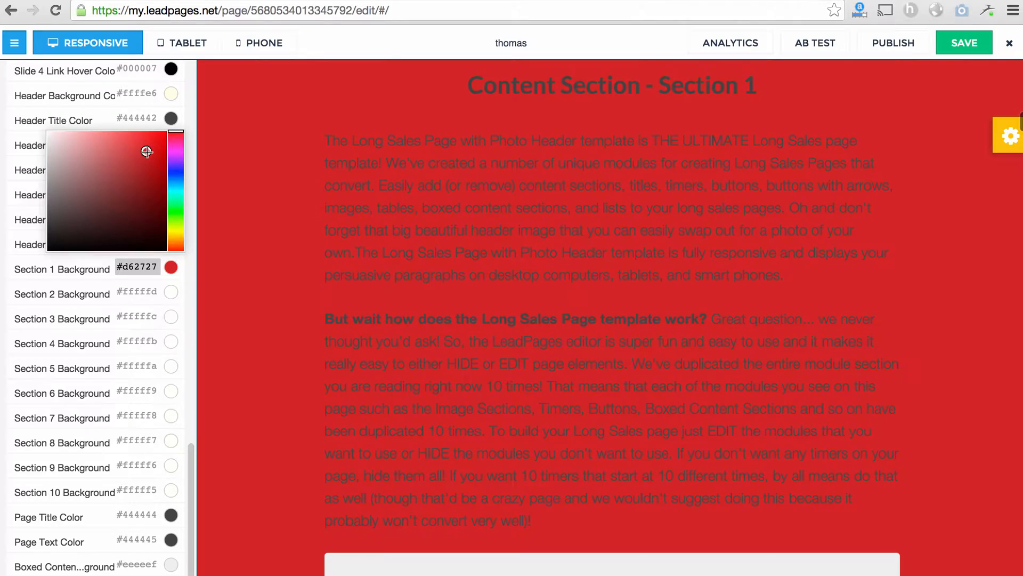
pyautogui.moveTo(147, 153)
pyautogui.mouseDown()
pyautogui.moveTo(141, 165)
pyautogui.moveTo(153, 142)
pyautogui.moveTo(27, 129)
pyautogui.mouseUp()
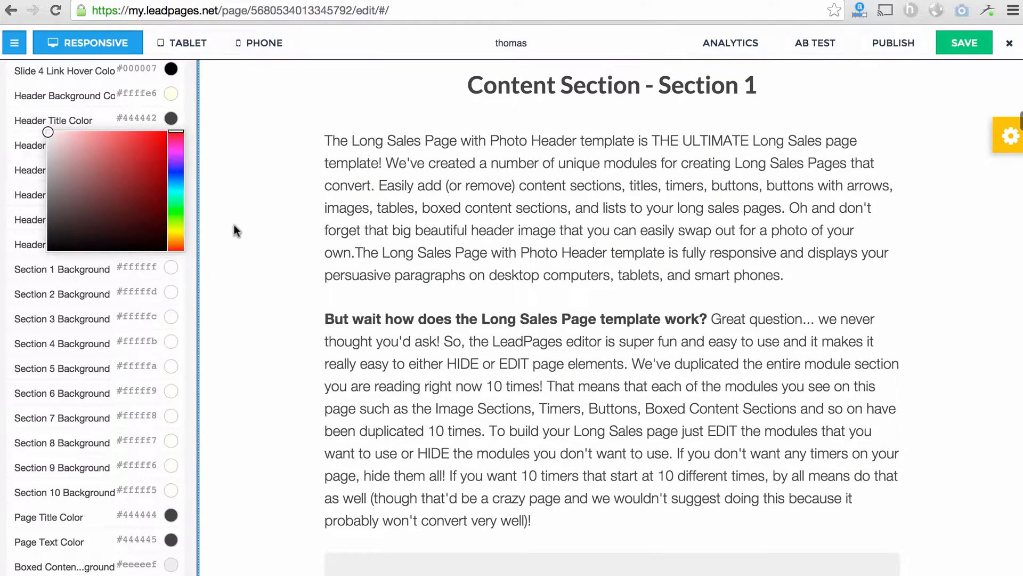
# - Set the boxed content background colour to green #95d633 and view it on Boxed Content Section 1
pyautogui.scroll(-8, 270, 241)
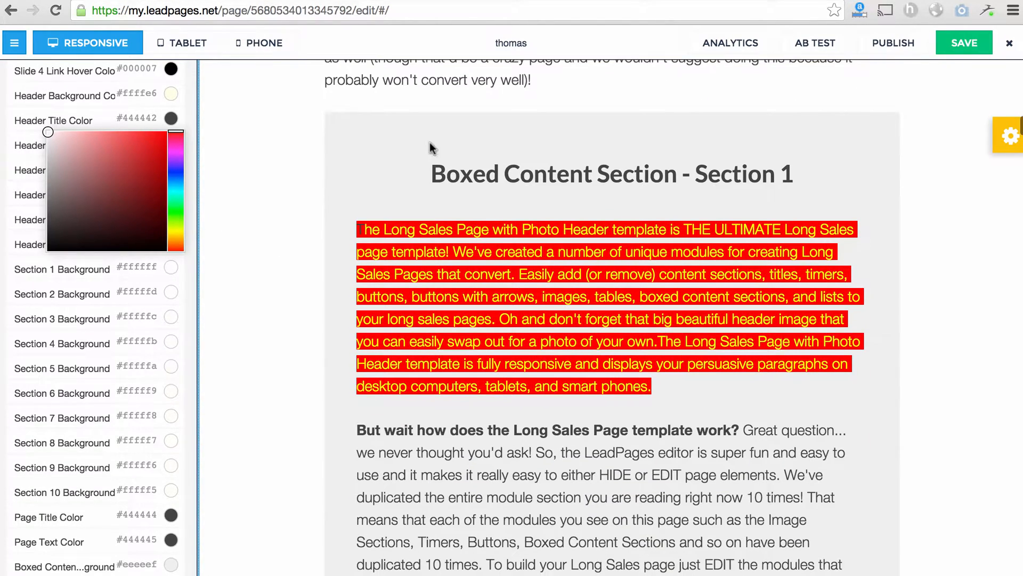
pyautogui.click(69, 411)
pyautogui.scroll(-5, 69, 405)
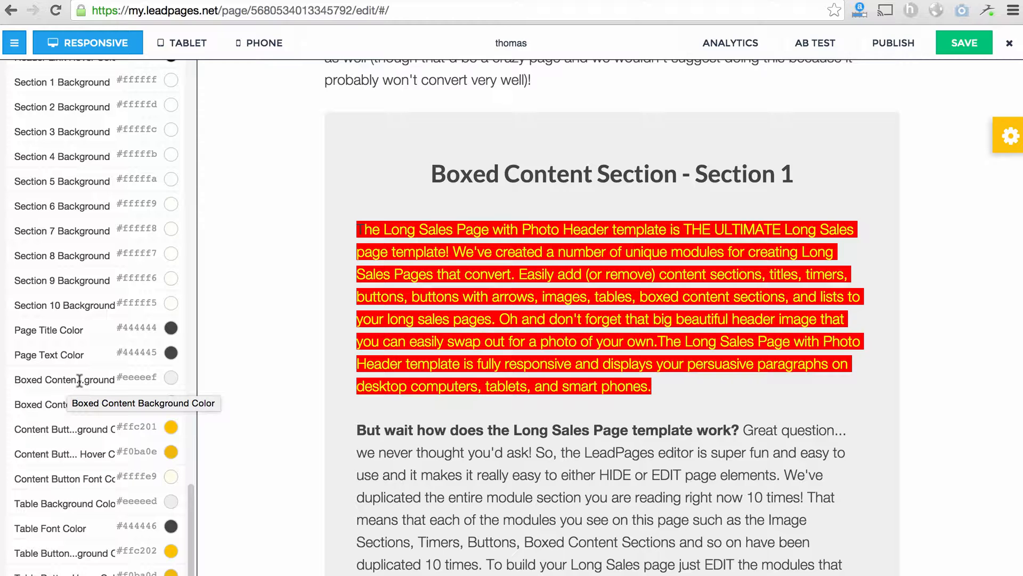
pyautogui.click(131, 376)
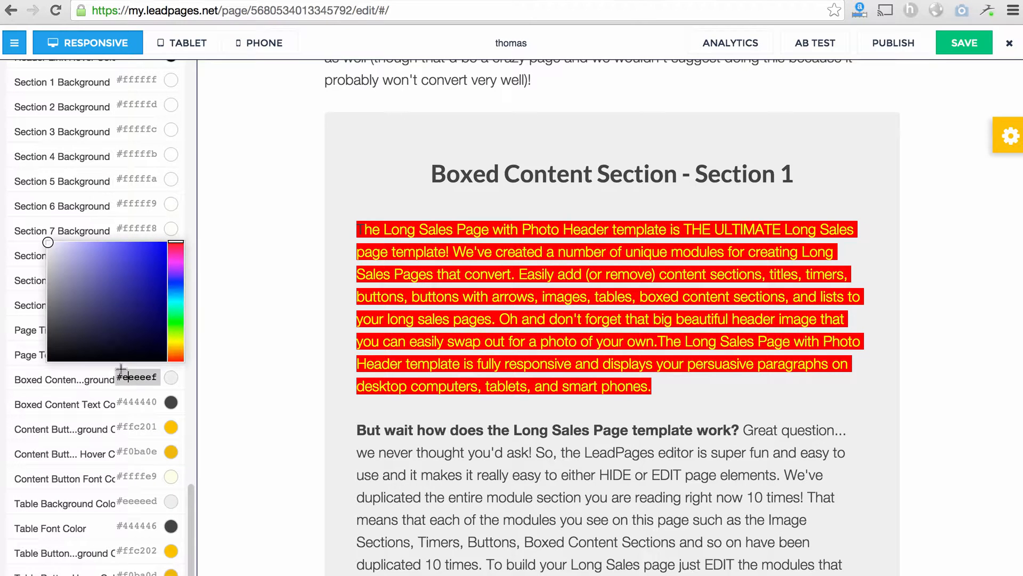
pyautogui.moveTo(120, 316)
pyautogui.mouseDown()
pyautogui.moveTo(138, 260)
pyautogui.moveTo(173, 309)
pyautogui.moveTo(173, 333)
pyautogui.mouseUp()
pyautogui.scroll(12, 260, 292)
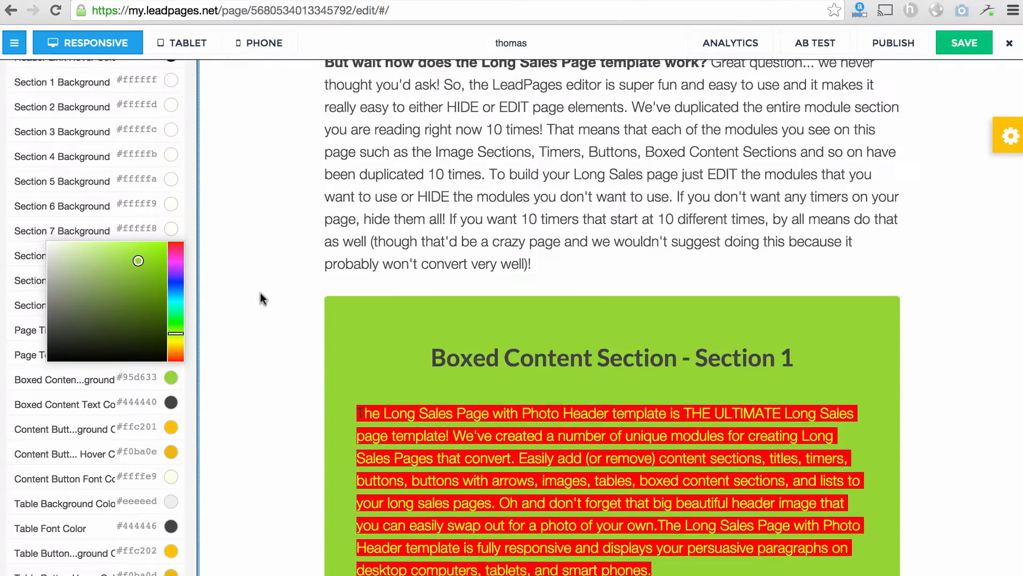
pyautogui.scroll(-20, 260, 292)
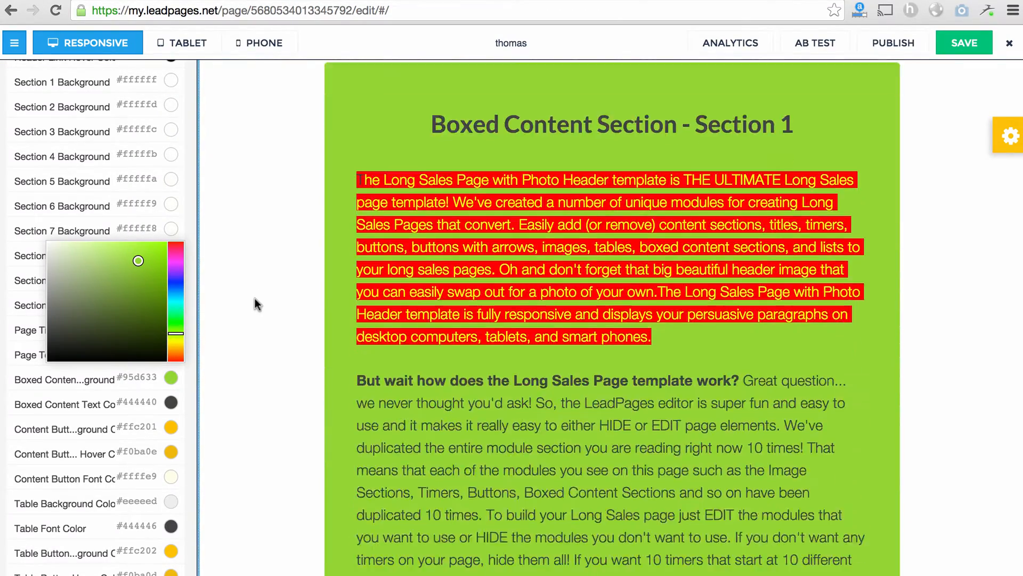
# - Try near-black #1a0808 as the Section 1 background behind the list, and return it to white #ffffff
pyautogui.scroll(-20, 254, 299)
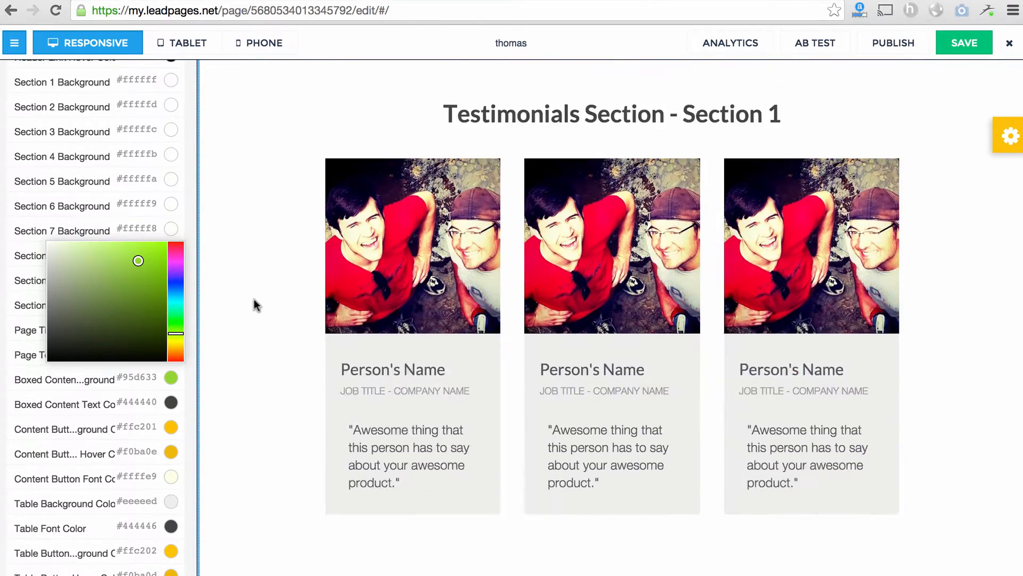
pyautogui.scroll(-1, 254, 299)
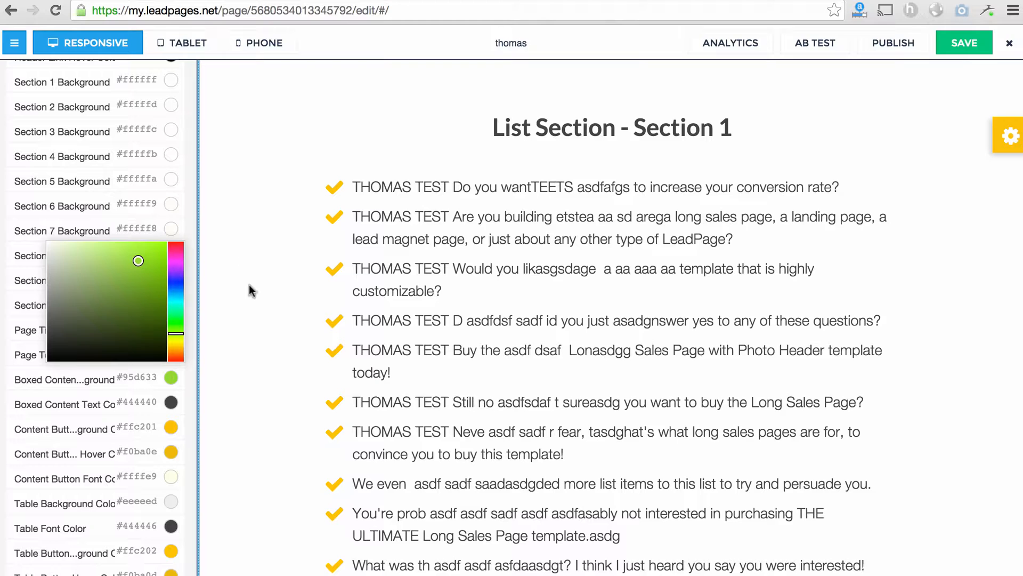
pyautogui.click(136, 181)
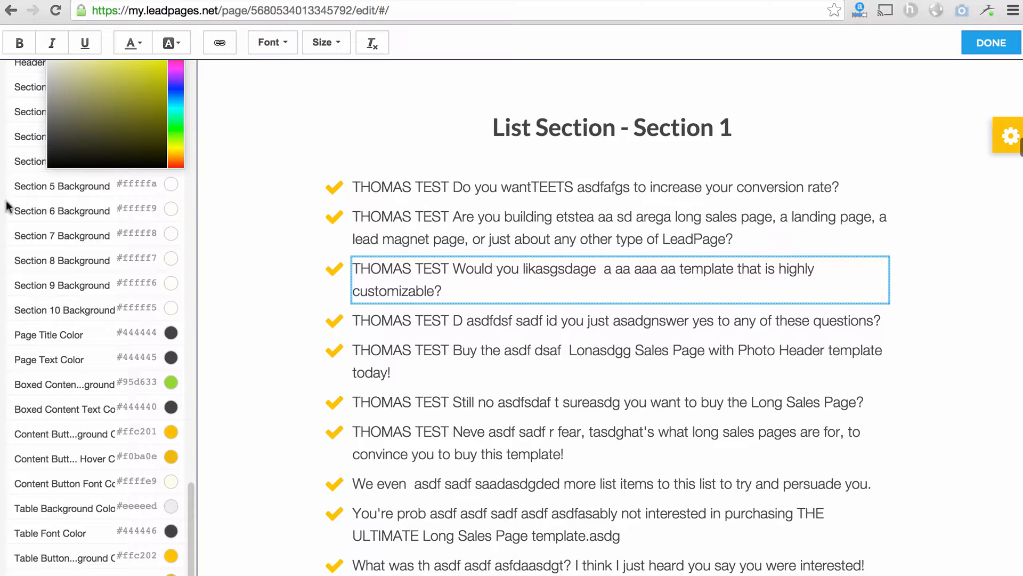
pyautogui.scroll(2, 7, 205)
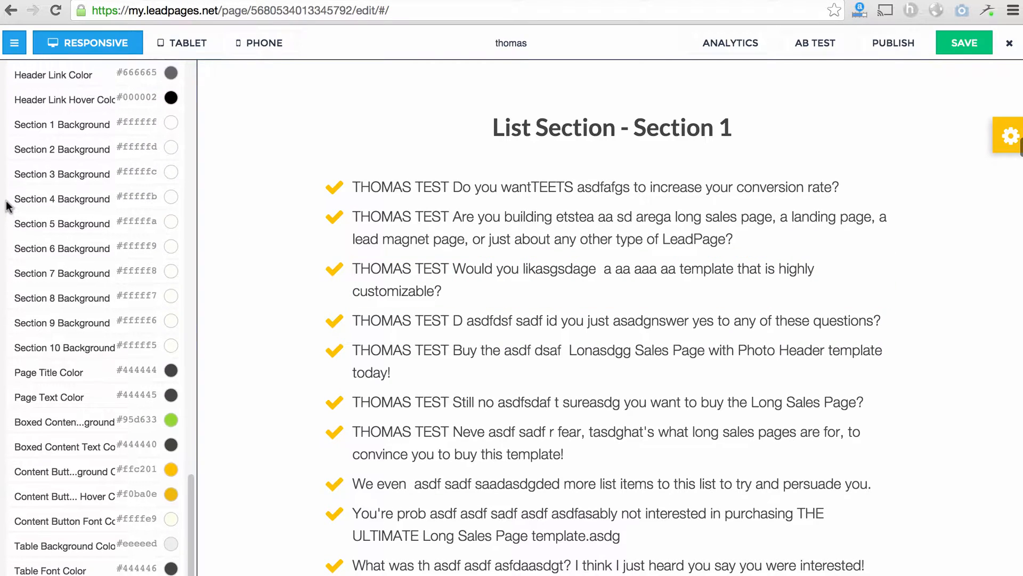
pyautogui.click(130, 121)
pyautogui.click(128, 95)
pyautogui.scroll(4, 113, 194)
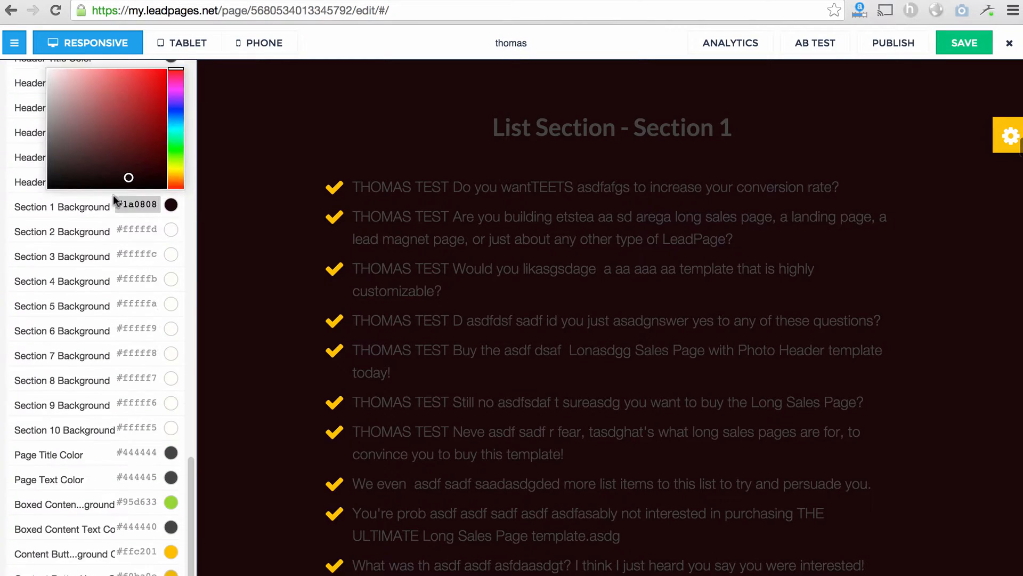
pyautogui.click(140, 179)
pyautogui.moveTo(105, 178); pyautogui.dragTo(48, 166)
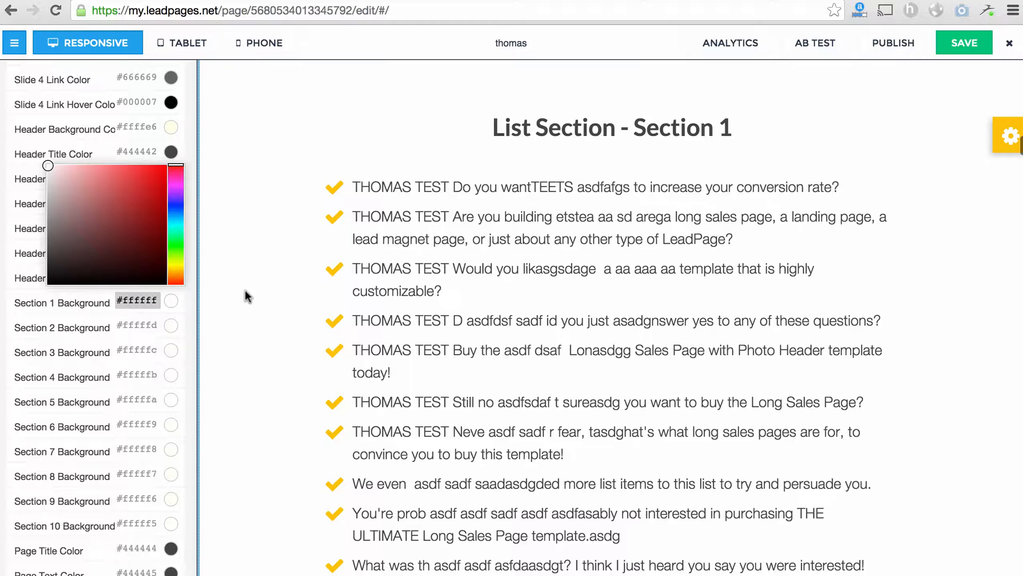
# - Examine the list items in List Section - Section 1, selecting the first word of the first item without editing it
pyautogui.scroll(-2, 257, 306)
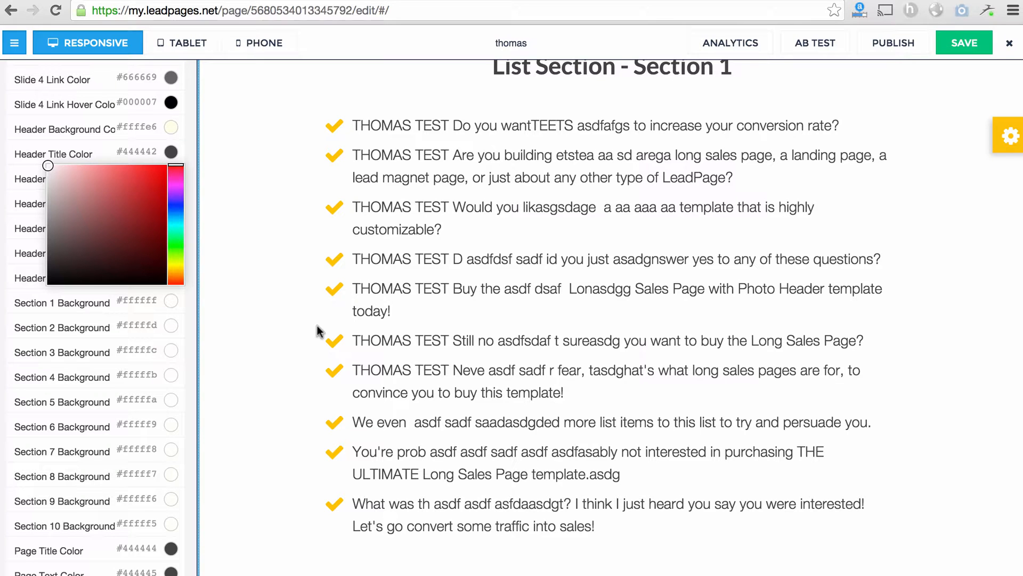
pyautogui.doubleClick(400, 127)
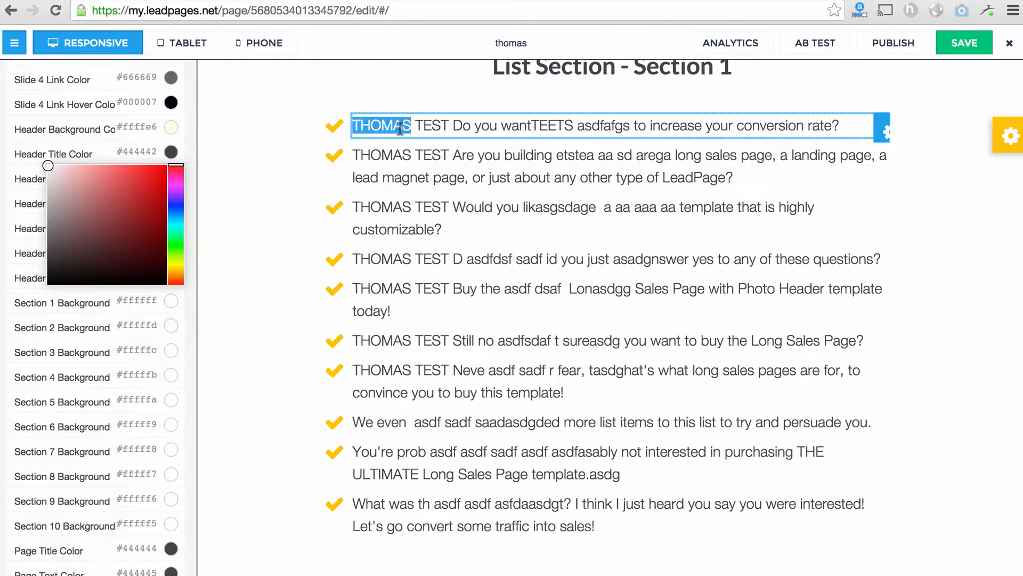
pyautogui.click(272, 124)
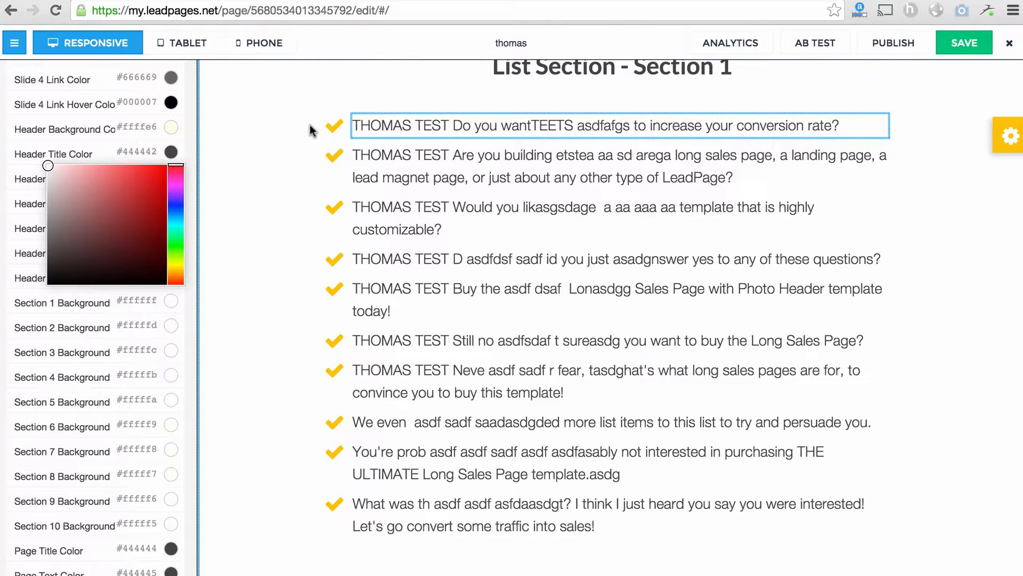
pyautogui.doubleClick(325, 127)
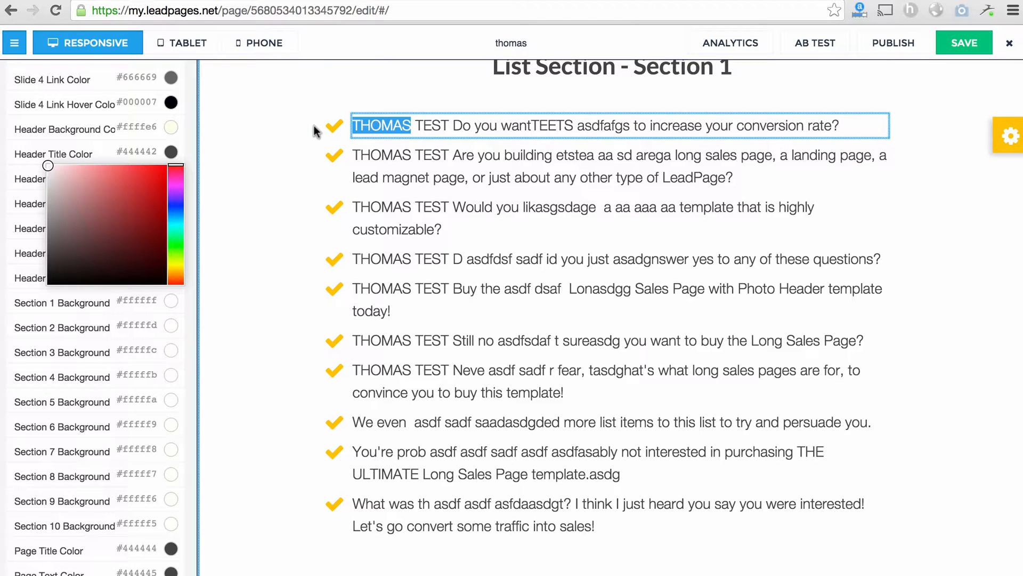
pyautogui.click(308, 127)
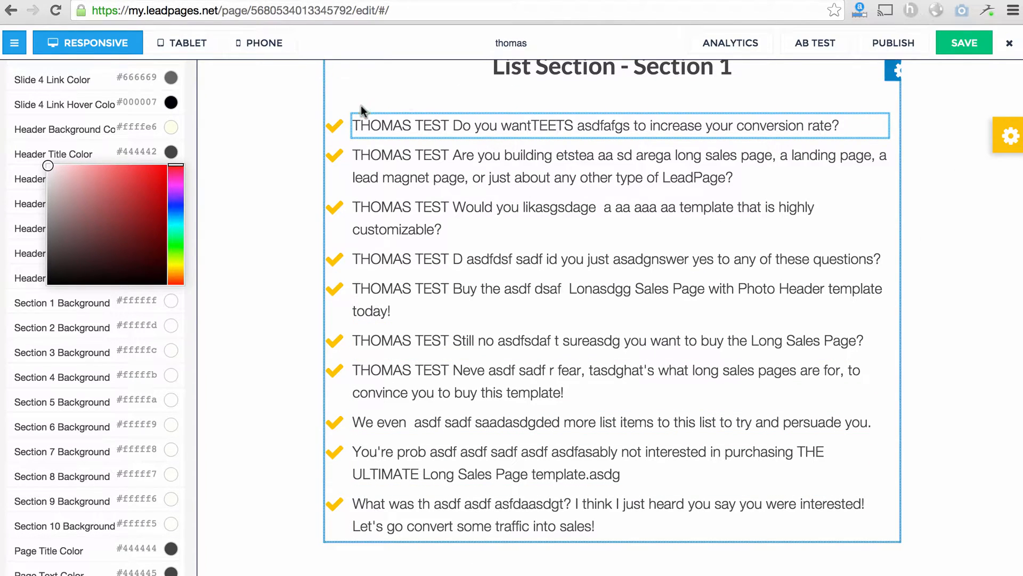
pyautogui.scroll(2, 361, 113)
pyautogui.scroll(1, 360, 113)
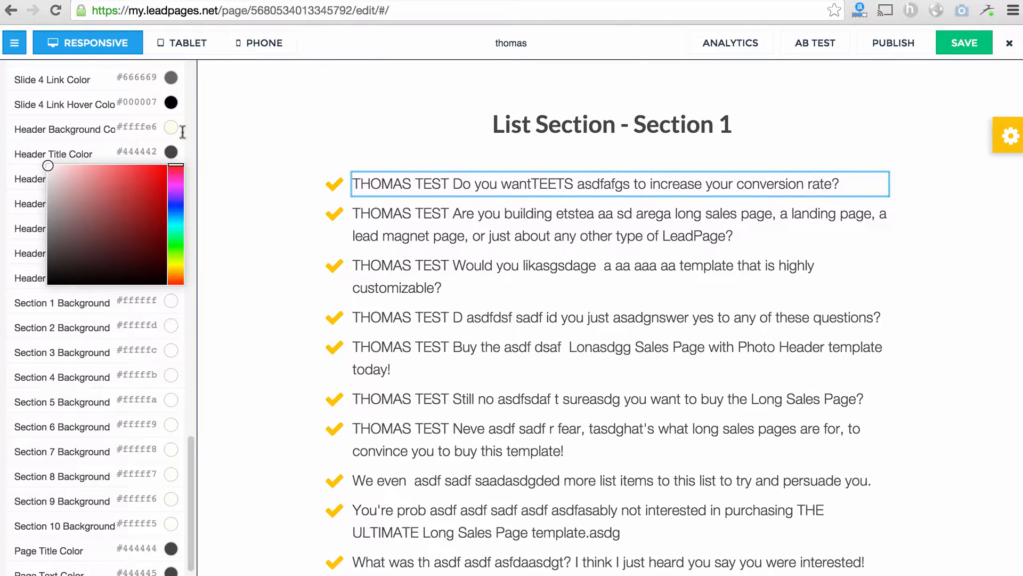
# - Return from the colour styles to the template's content list and check text selection in the first Section 1 list item
pyautogui.scroll(20, 106, 105)
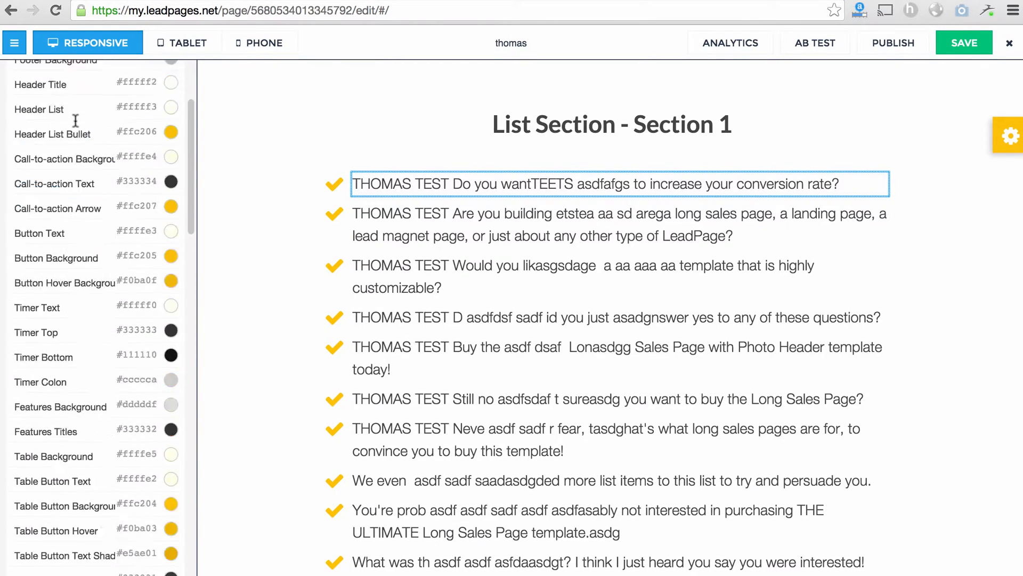
pyautogui.click(58, 169)
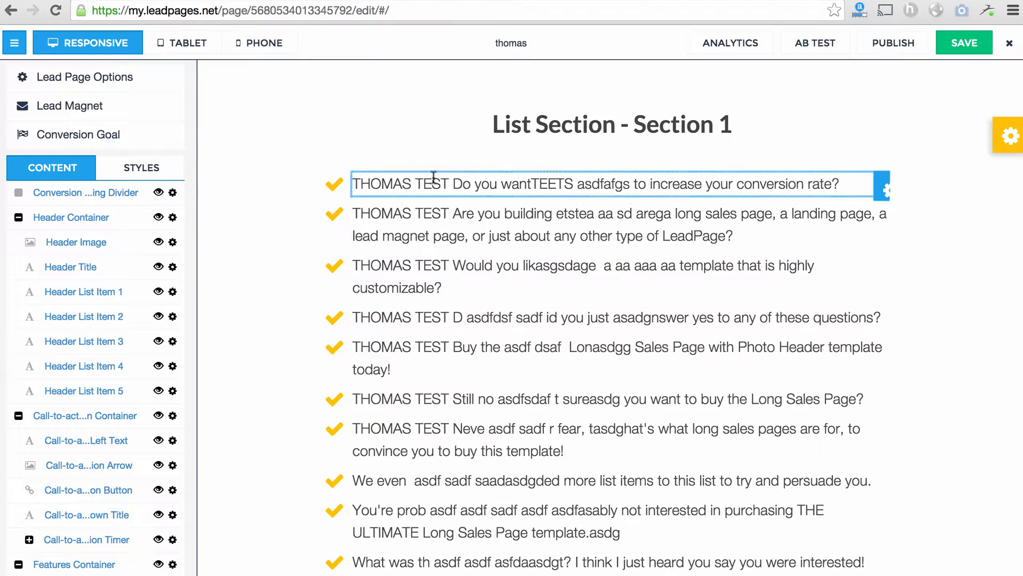
pyautogui.doubleClick(369, 179)
pyautogui.click(258, 166)
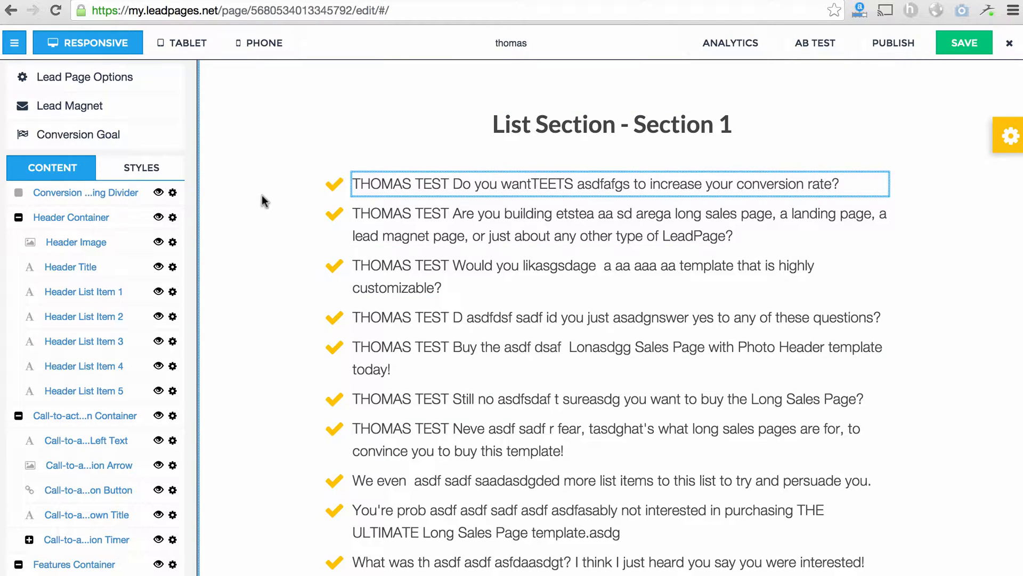
# - Save the page and review the content from Section 2 back up to List Section - Section 1
pyautogui.click(974, 47)
pyautogui.scroll(-15, 945, 170)
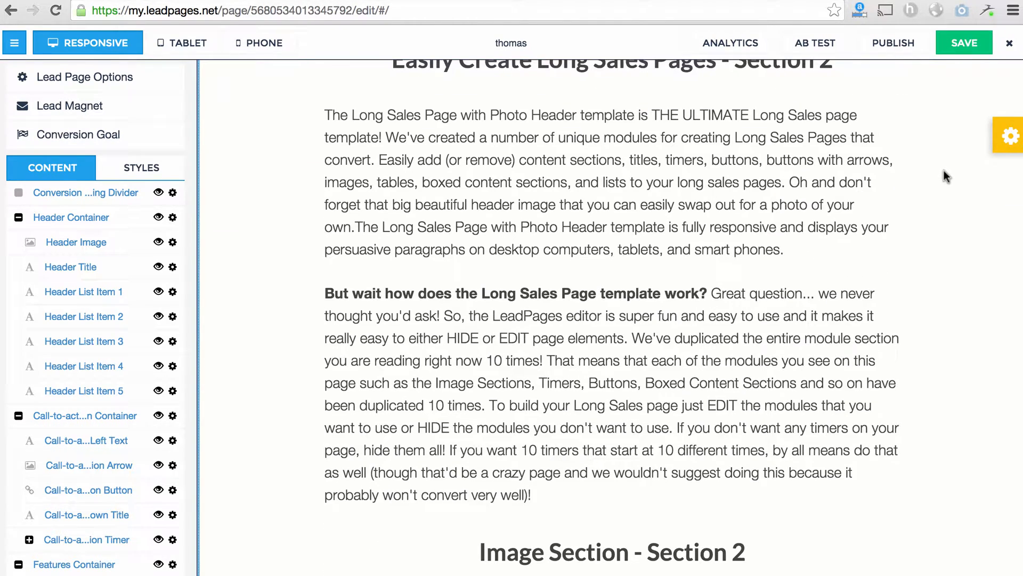
pyautogui.scroll(15, 945, 171)
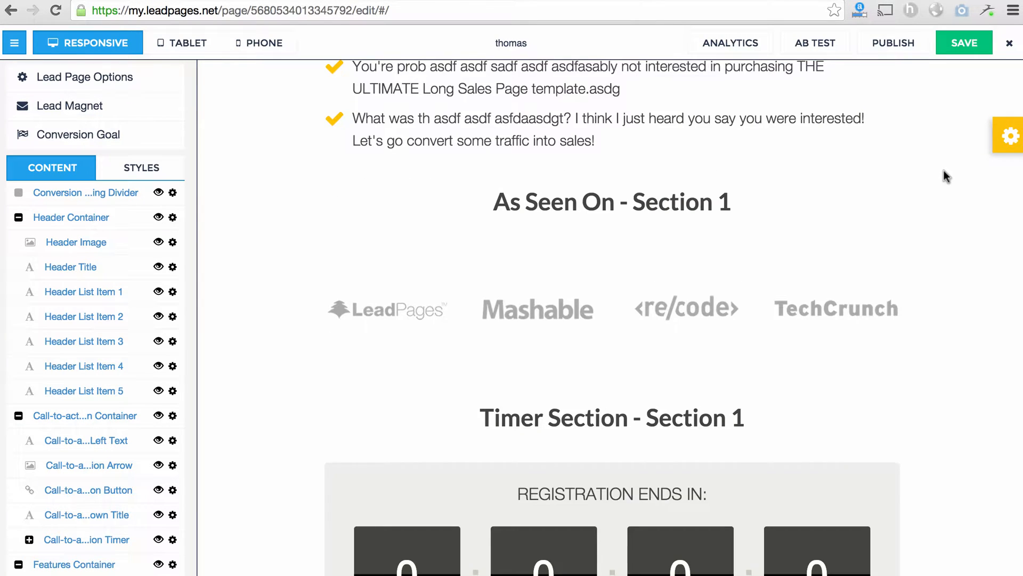
pyautogui.scroll(-1, 945, 171)
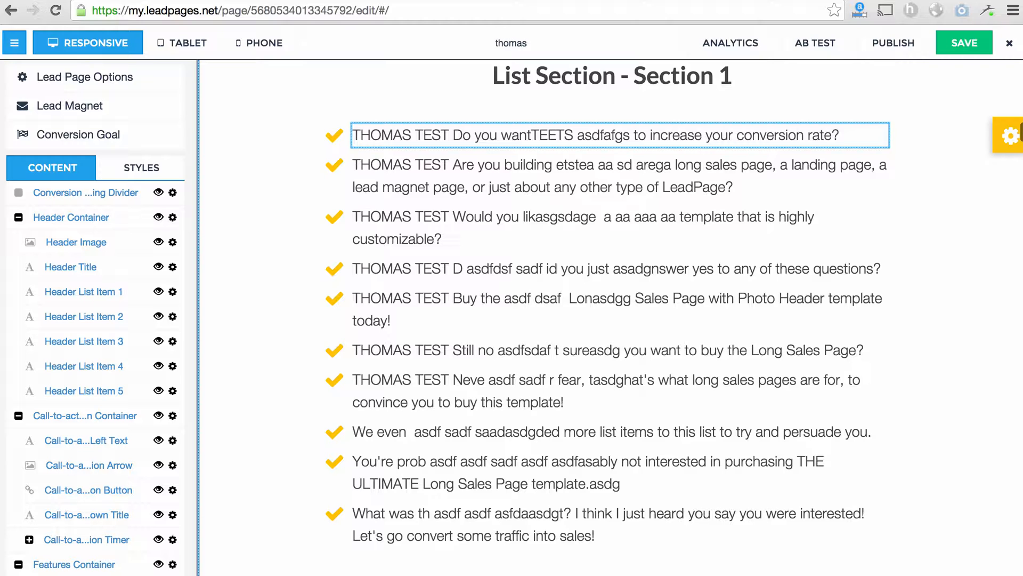
# - Inspect the editor page and its console messages in the browser's developer tools, hide the console drawer, and close the tools
pyautogui.click(149, 0)
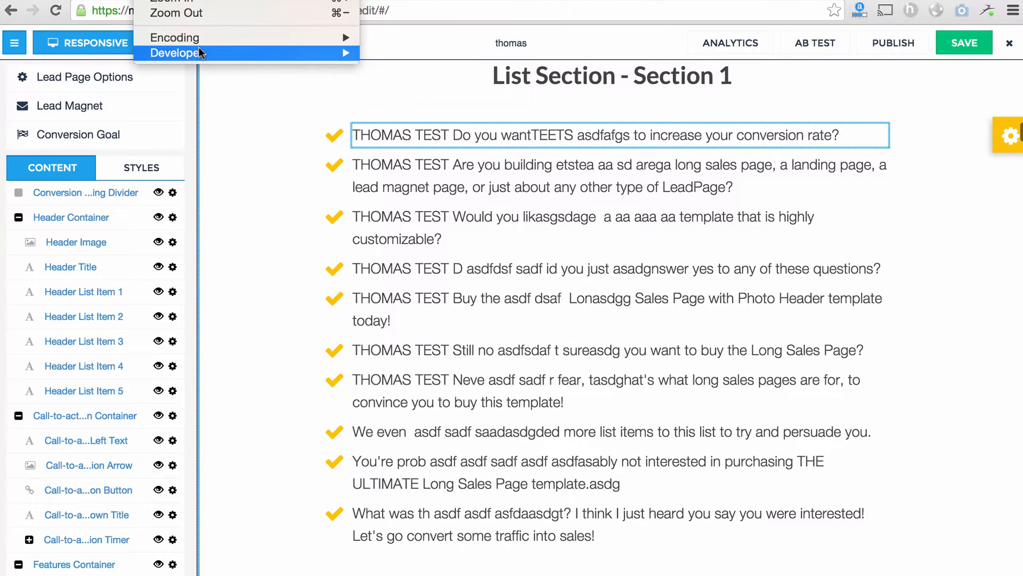
pyautogui.moveTo(203, 49)
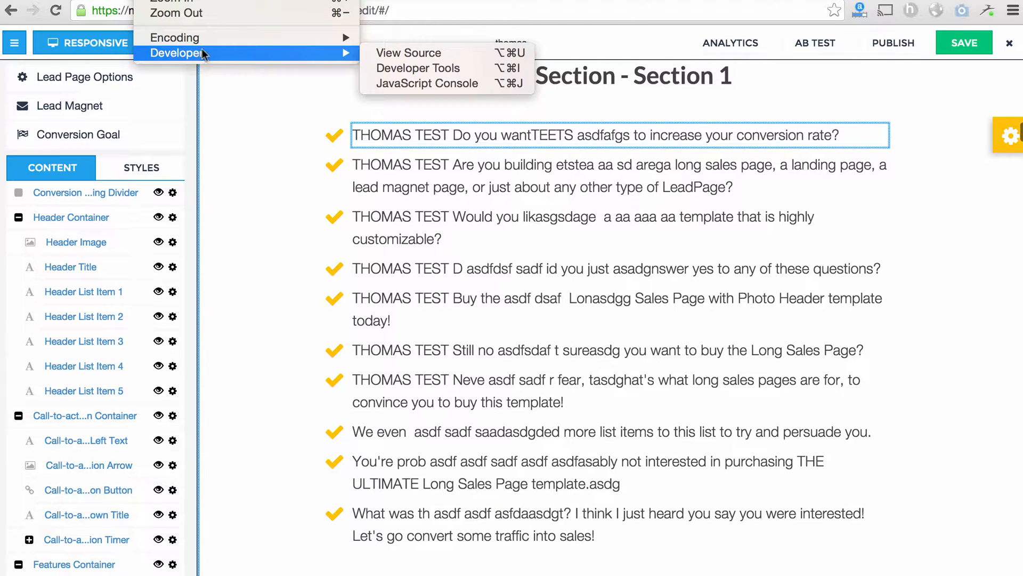
pyautogui.click(471, 70)
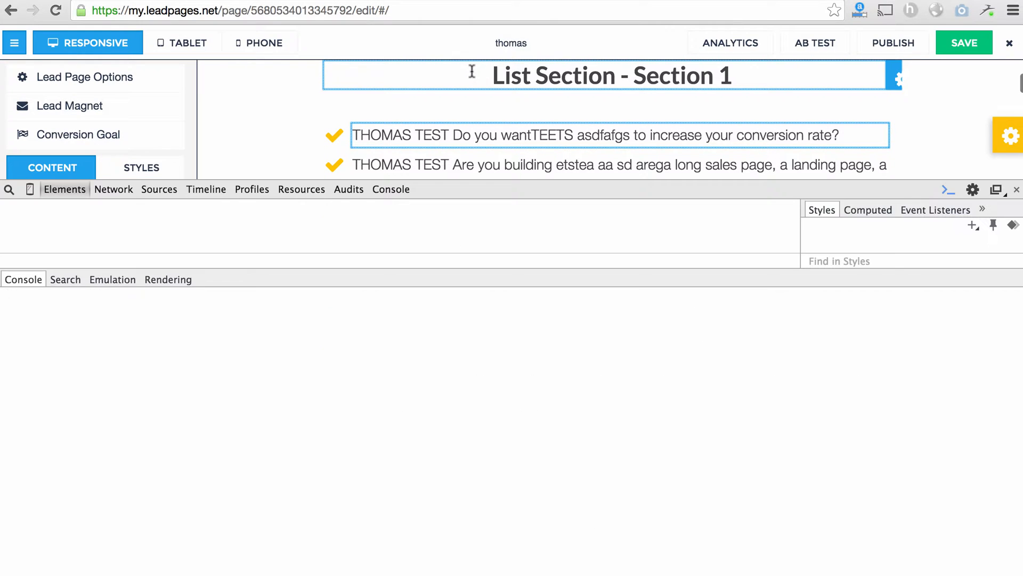
pyautogui.moveTo(584, 278); pyautogui.dragTo(578, 426)
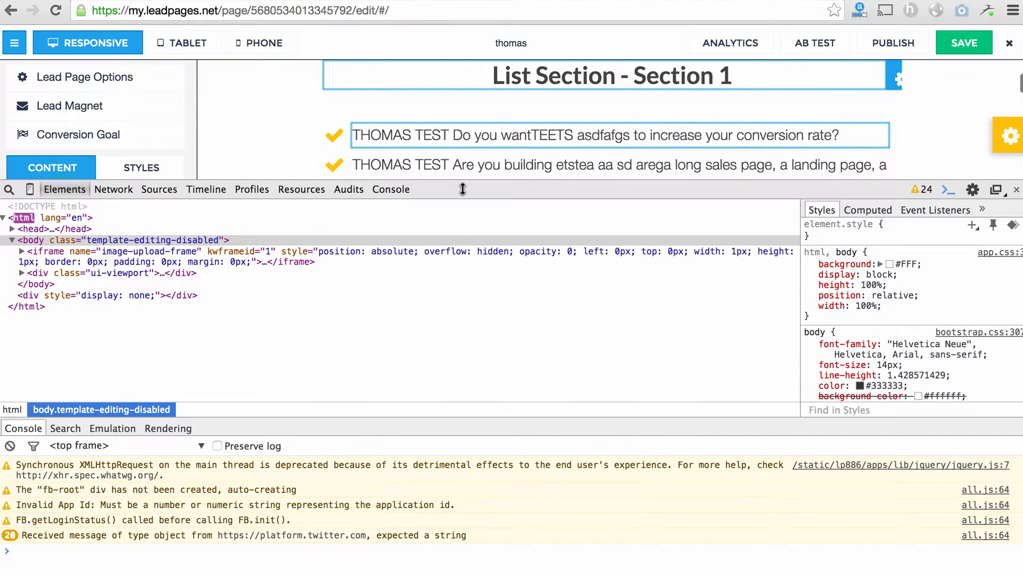
pyautogui.moveTo(462, 192); pyautogui.dragTo(461, 291)
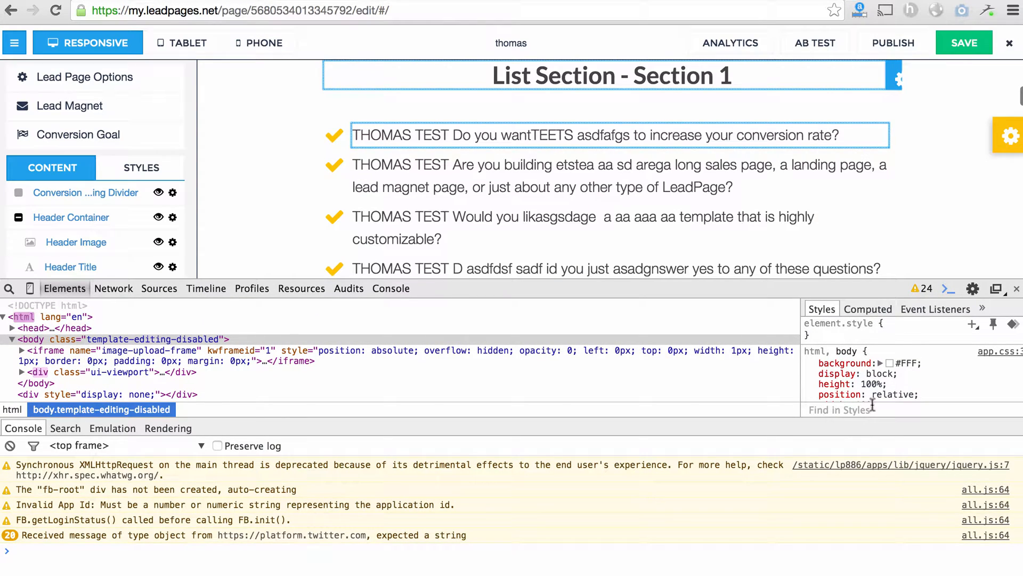
pyautogui.click(946, 290)
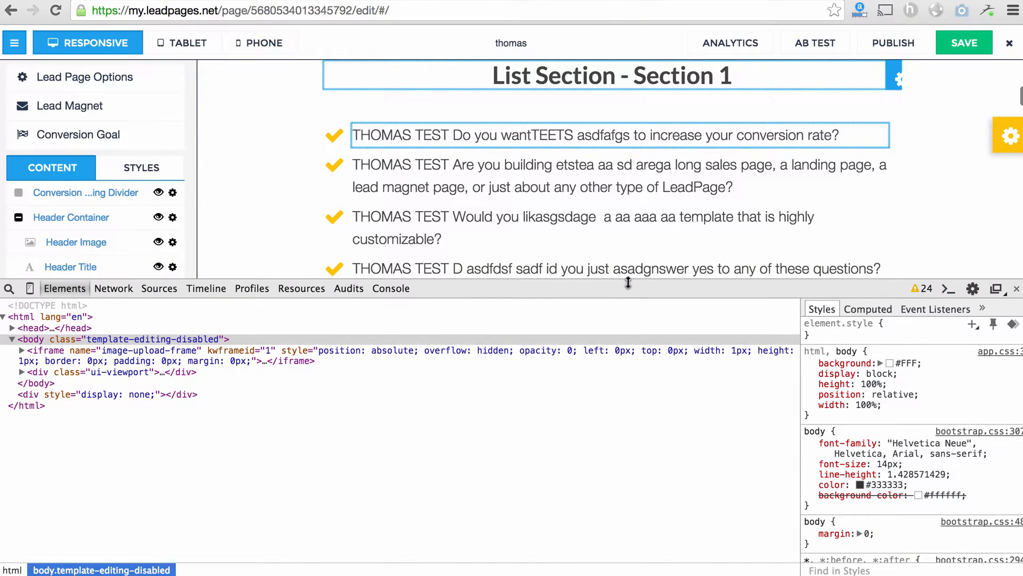
pyautogui.moveTo(628, 283); pyautogui.dragTo(615, 369)
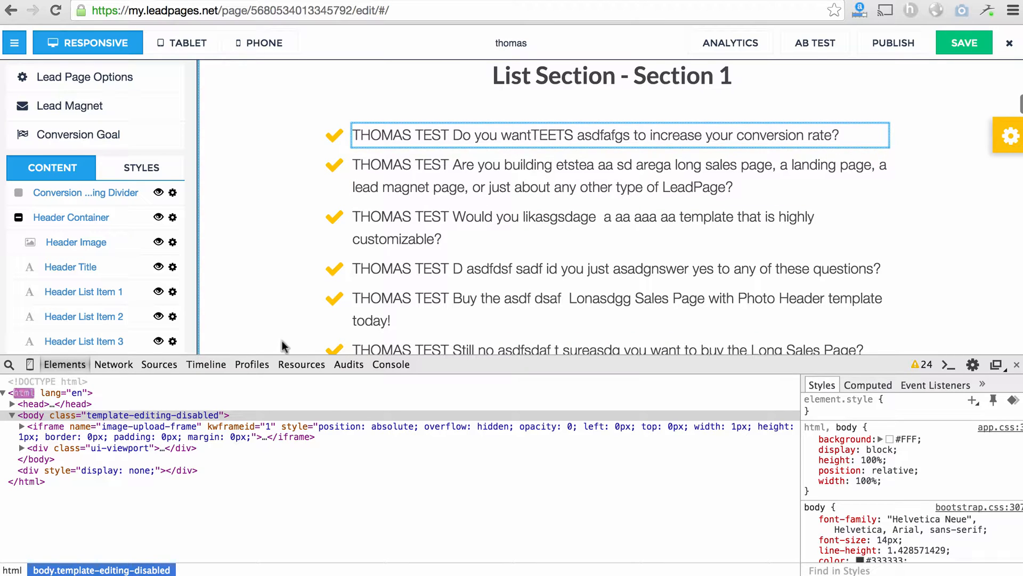
pyautogui.click(1016, 364)
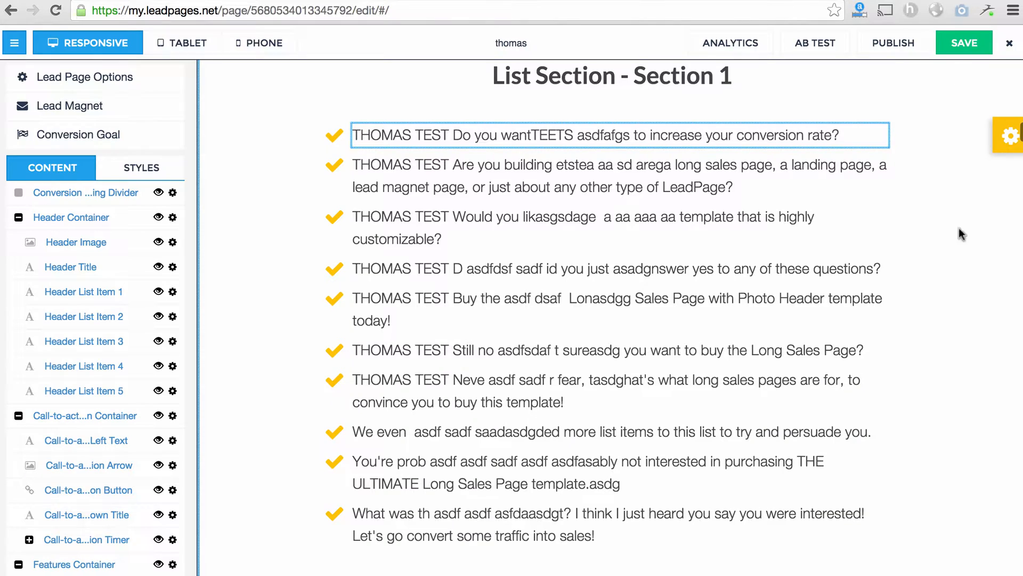
# - Save the page, reload the editor, and check the boxed content colour and the list text in Section 1
pyautogui.click(960, 46)
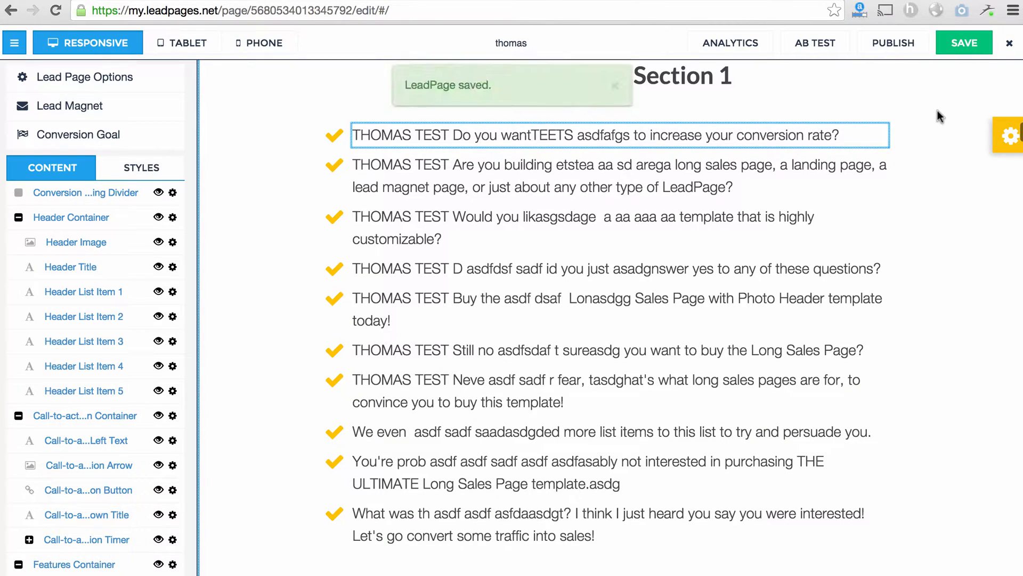
pyautogui.click(55, 10)
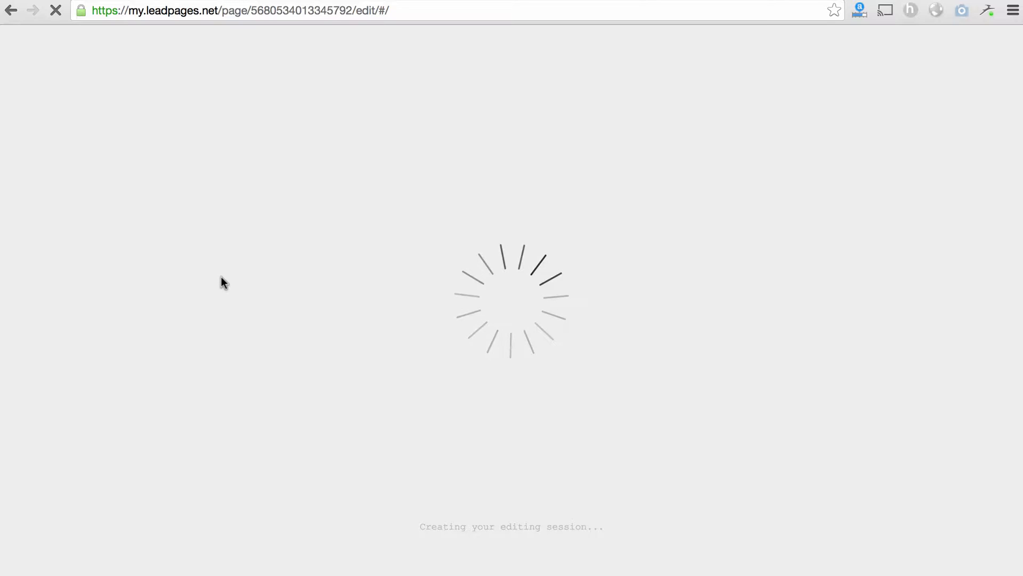
pyautogui.scroll(-5, 253, 276)
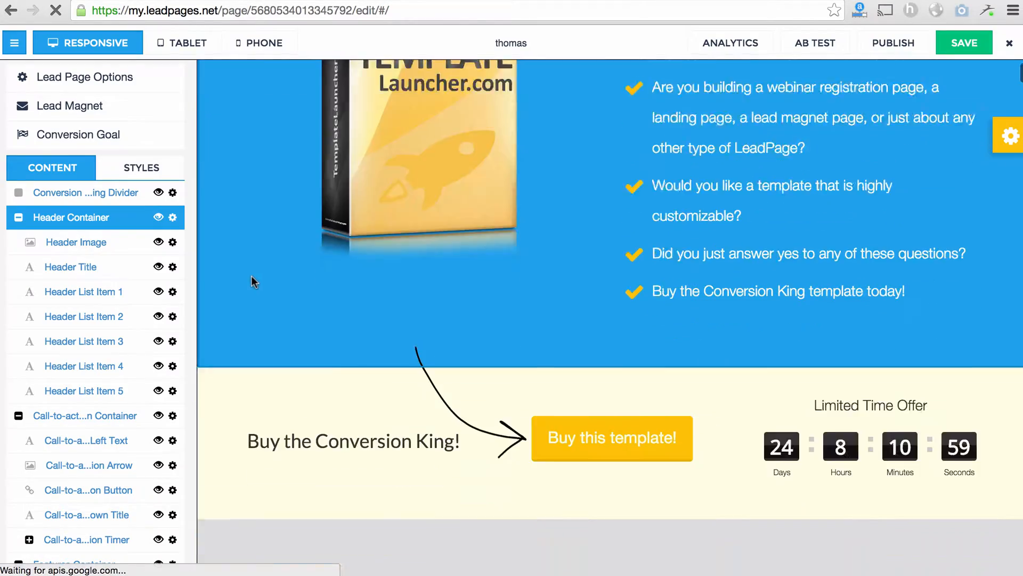
pyautogui.scroll(-20, 252, 276)
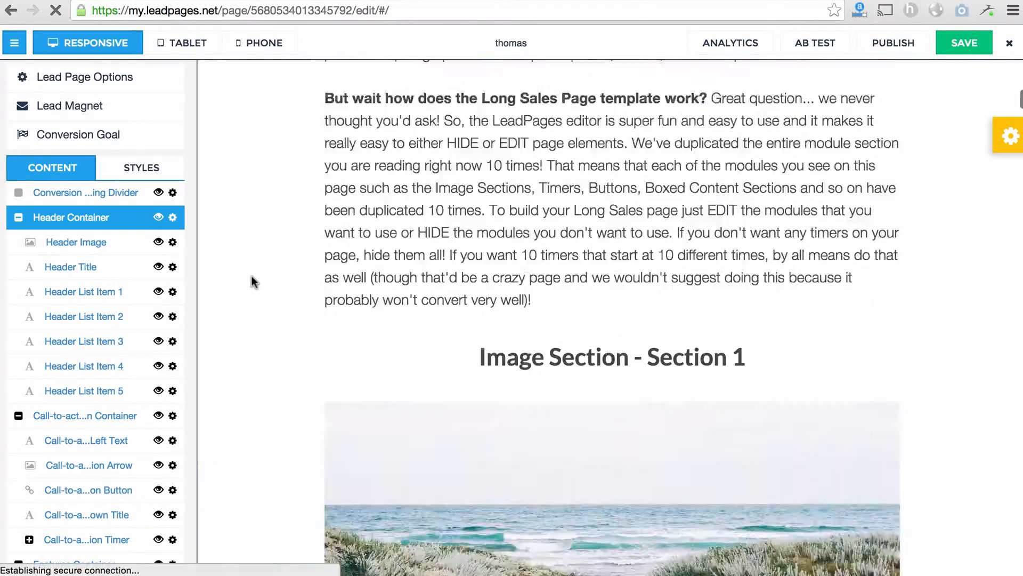
pyautogui.scroll(-20, 252, 276)
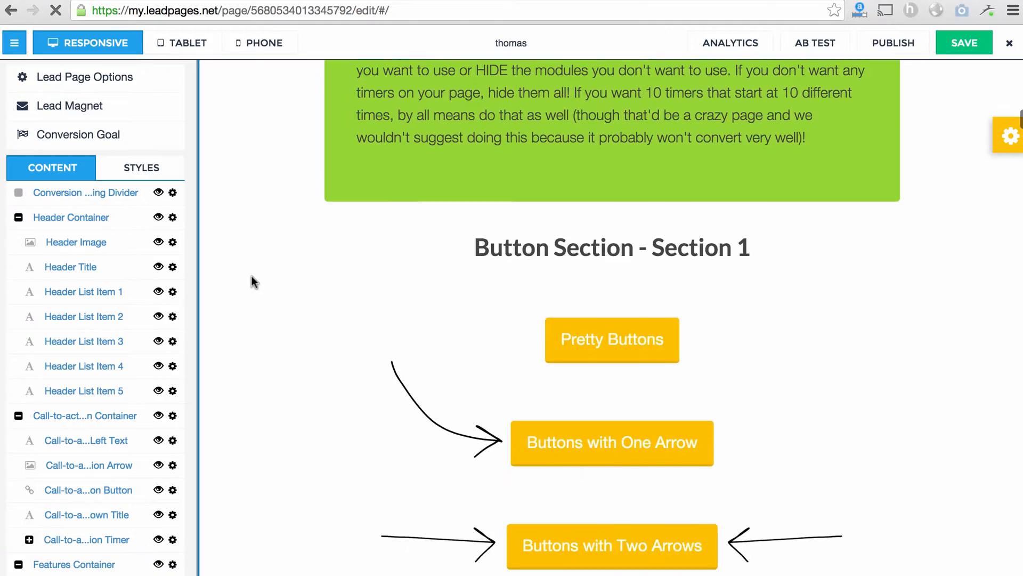
pyautogui.scroll(20, 251, 276)
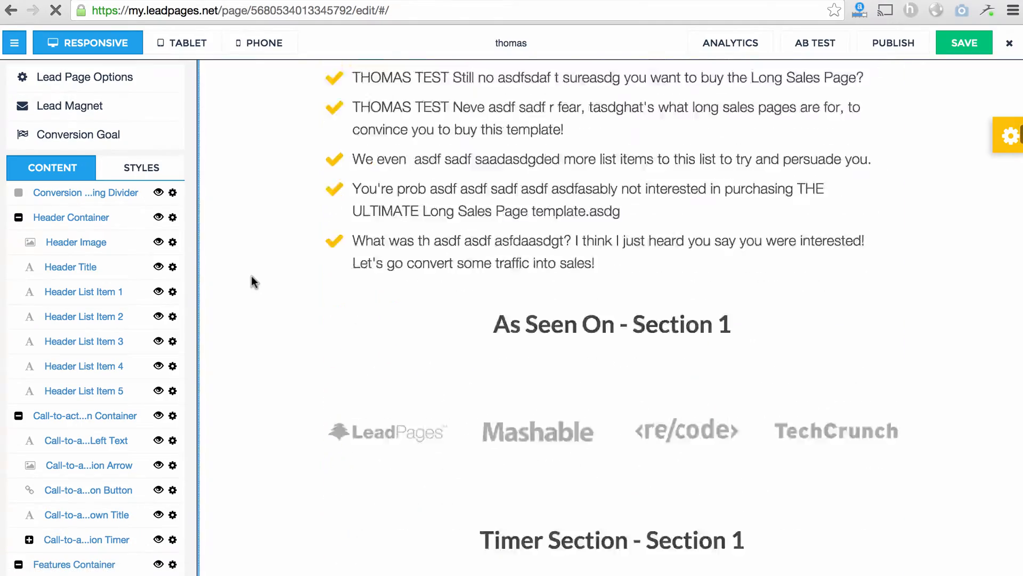
pyautogui.scroll(6, 252, 277)
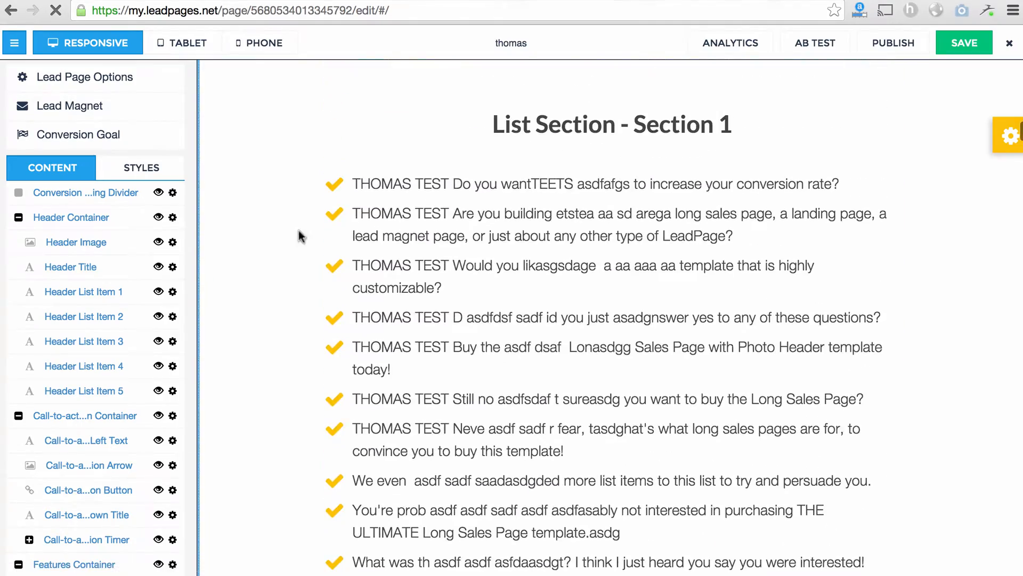
# - Check the reloaded heading and list items of List Section - Section 1 and the sections that follow it
pyautogui.doubleClick(391, 227)
pyautogui.doubleClick(337, 117)
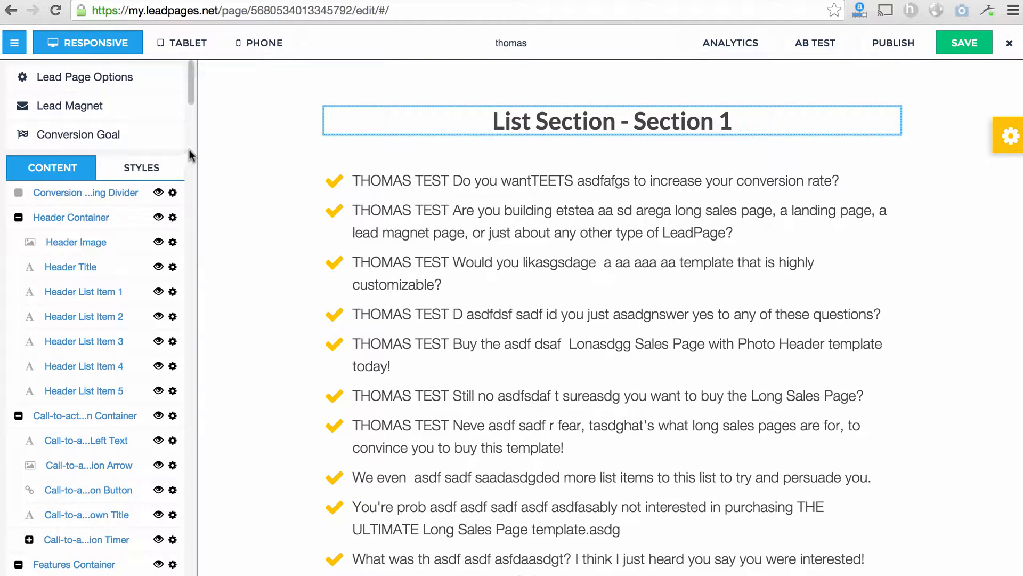
pyautogui.scroll(-1, 189, 150)
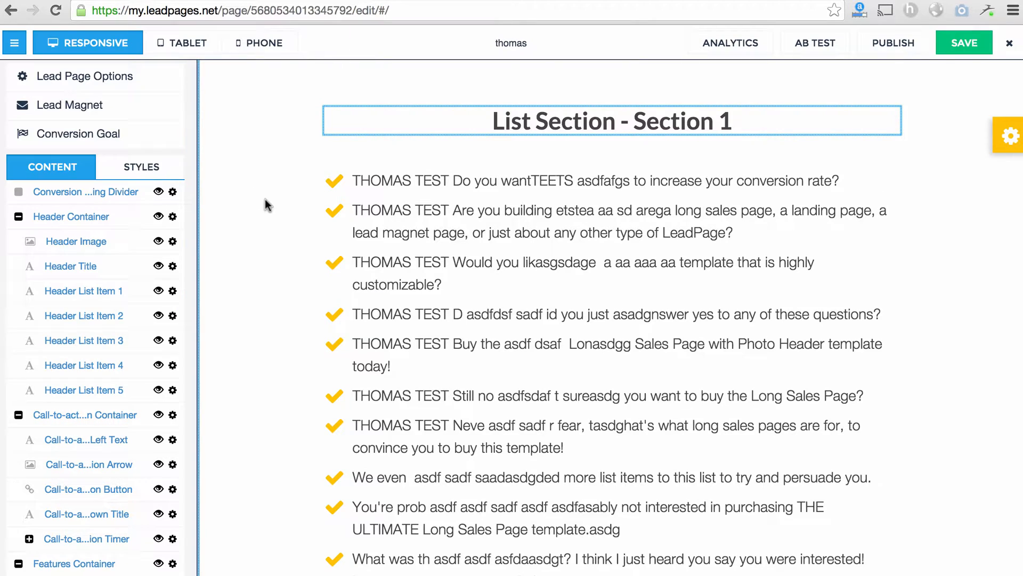
pyautogui.scroll(-10, 268, 212)
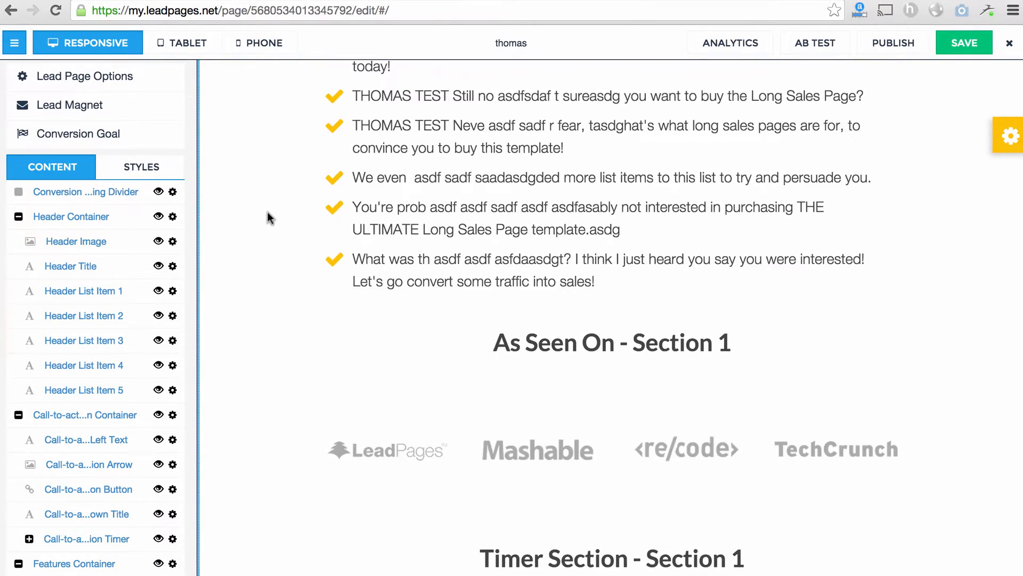
pyautogui.scroll(-3, 267, 212)
pyautogui.scroll(13, 268, 212)
pyautogui.scroll(-4, 268, 212)
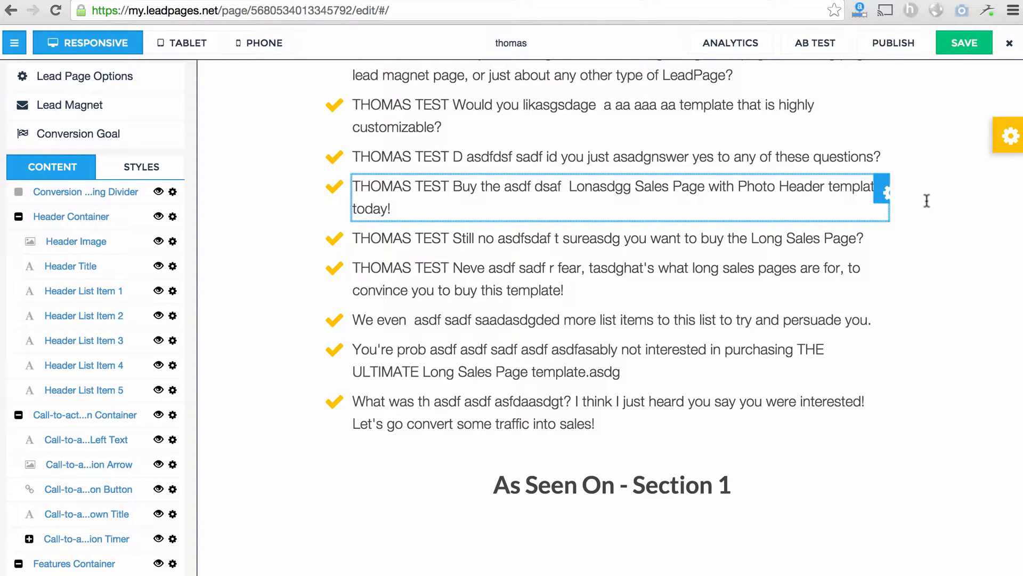
# - Open the sixth Section 1 list item for text editing, finish without changes, and review the As Seen On and Timer sections
pyautogui.click(952, 228)
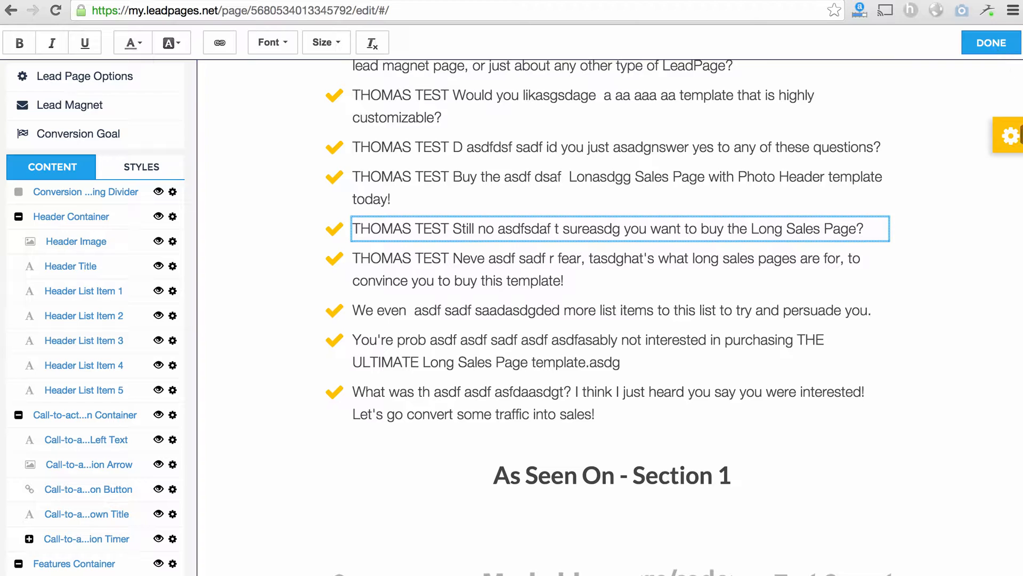
pyautogui.click(990, 47)
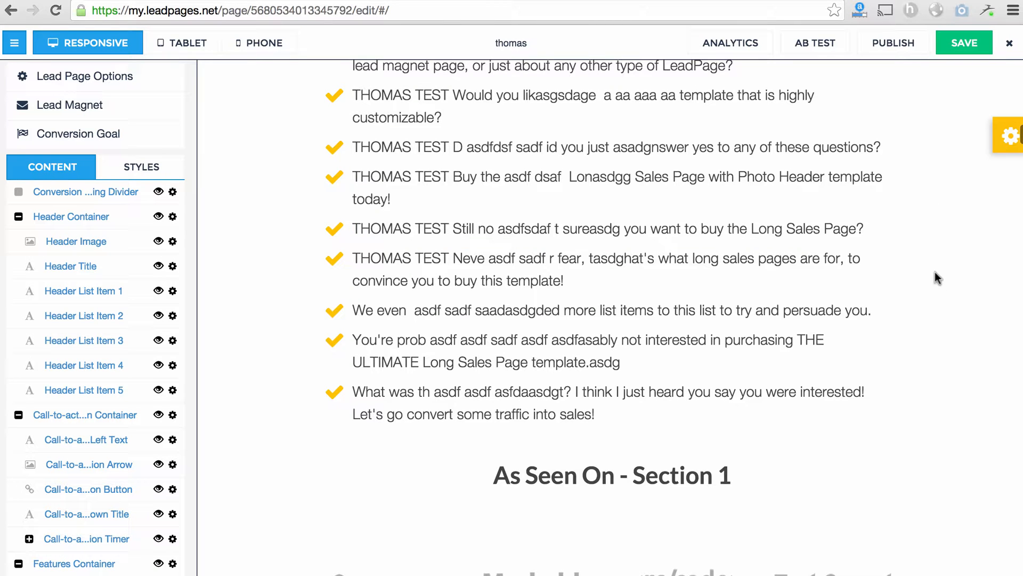
pyautogui.scroll(-5, 933, 224)
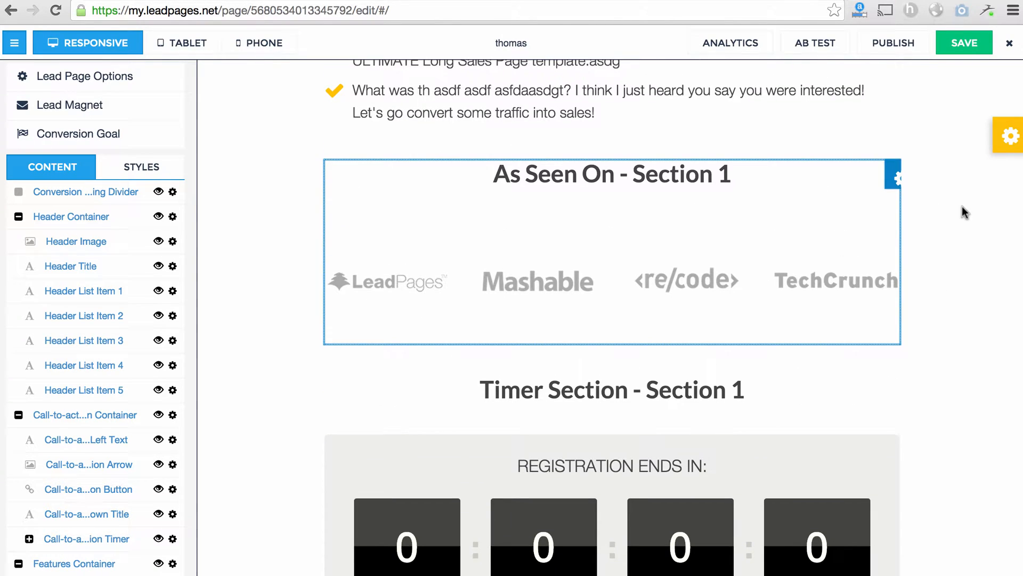
pyautogui.scroll(1, 939, 212)
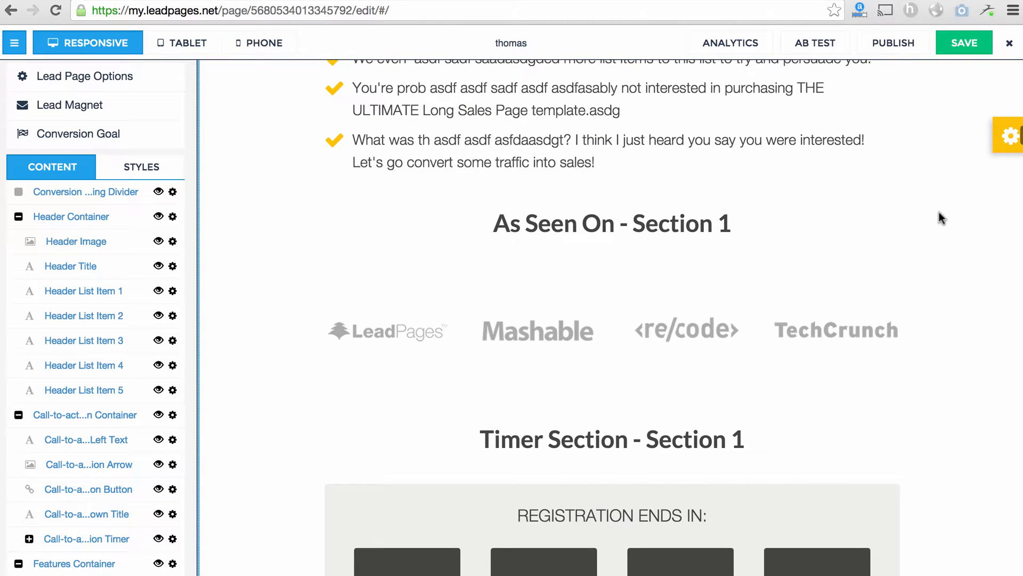
# - Return to the Section 1 list items and open the browser's developer tools to inspect the page's elements
pyautogui.scroll(6, 939, 212)
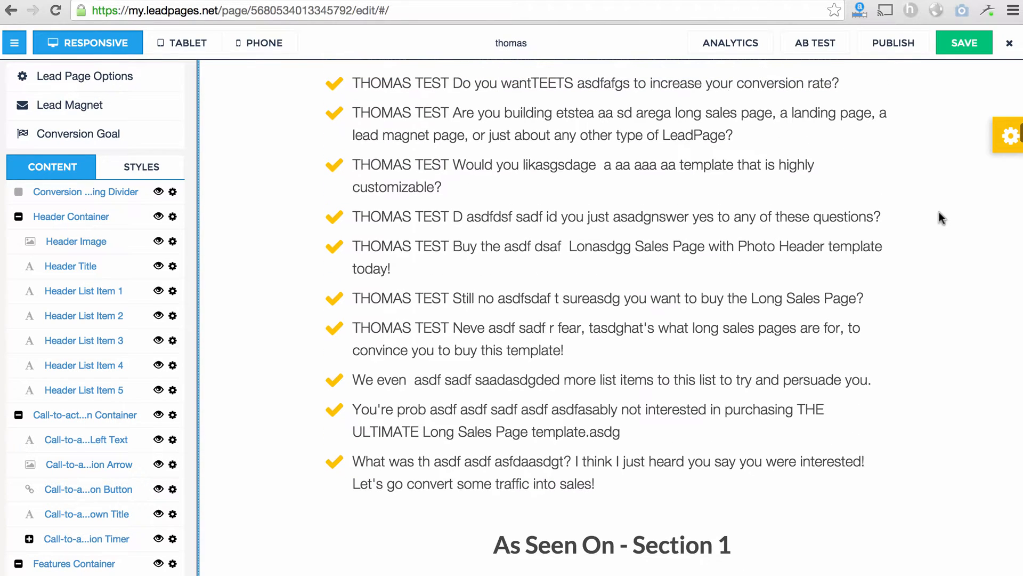
pyautogui.scroll(-1, 939, 212)
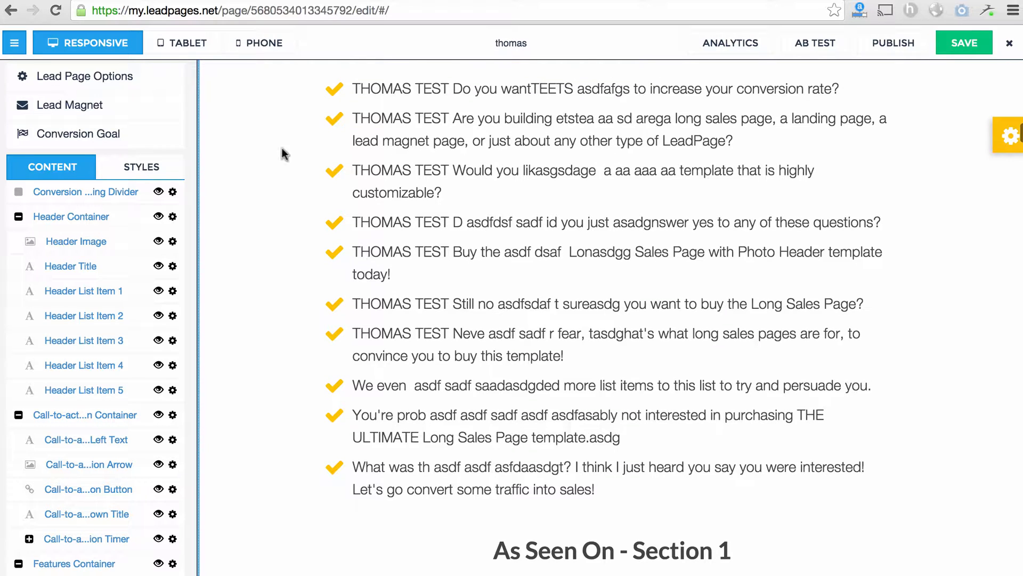
pyautogui.click(153, 0)
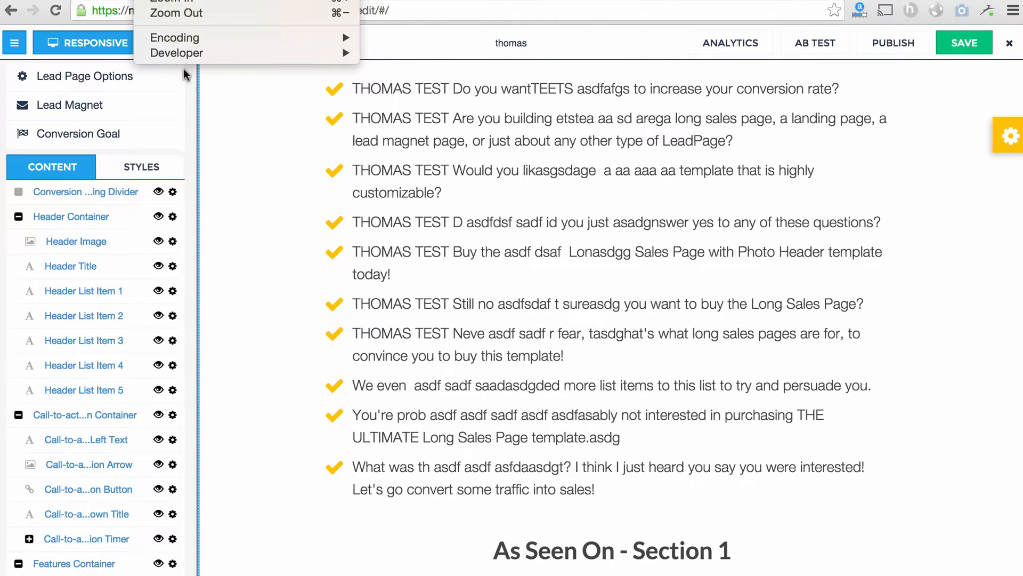
pyautogui.click(371, 285)
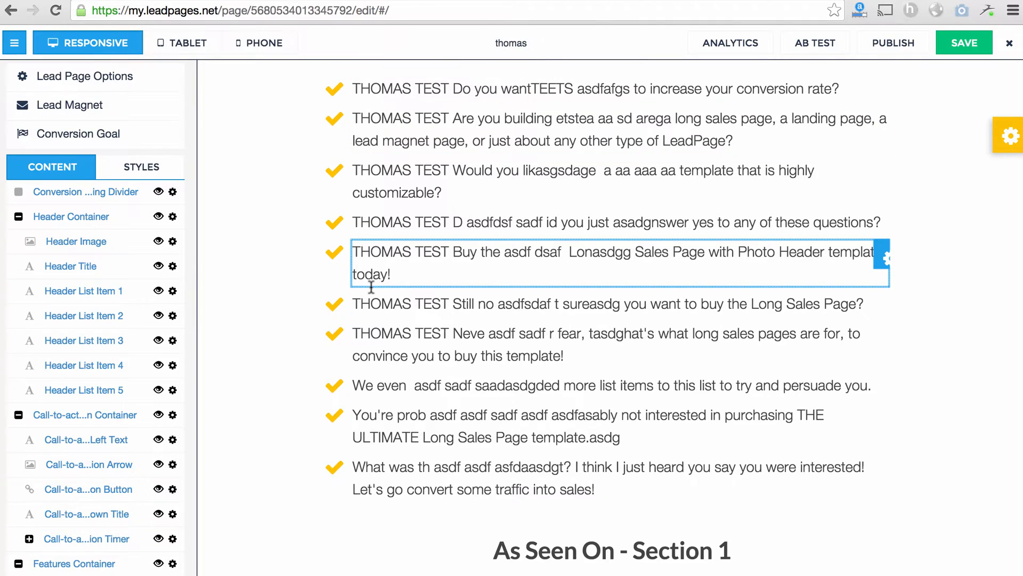
pyautogui.press('super+alt+i')
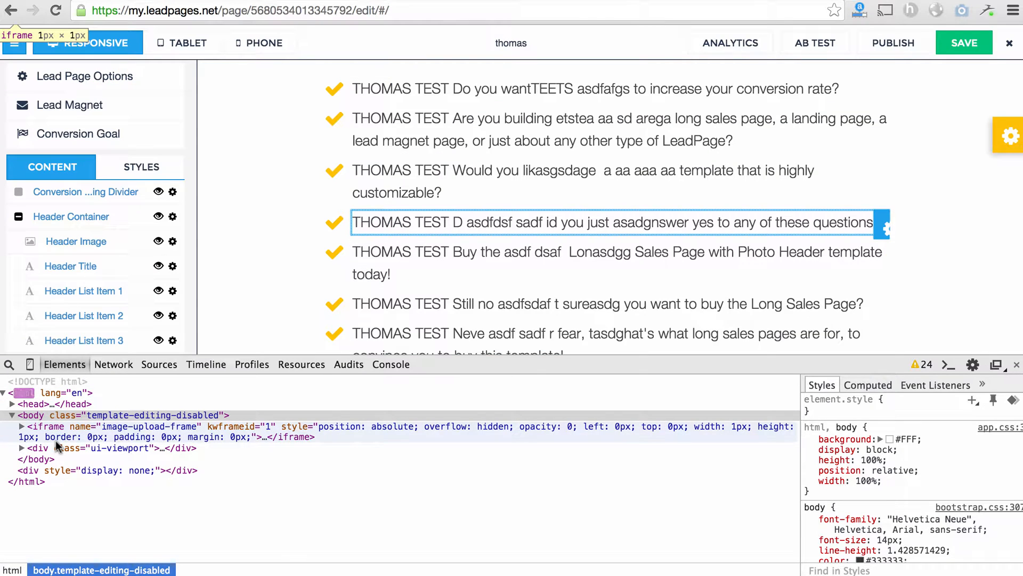
# - Expand the image-upload-frame iframe in the element tree down to its document's head and body
pyautogui.click(22, 427)
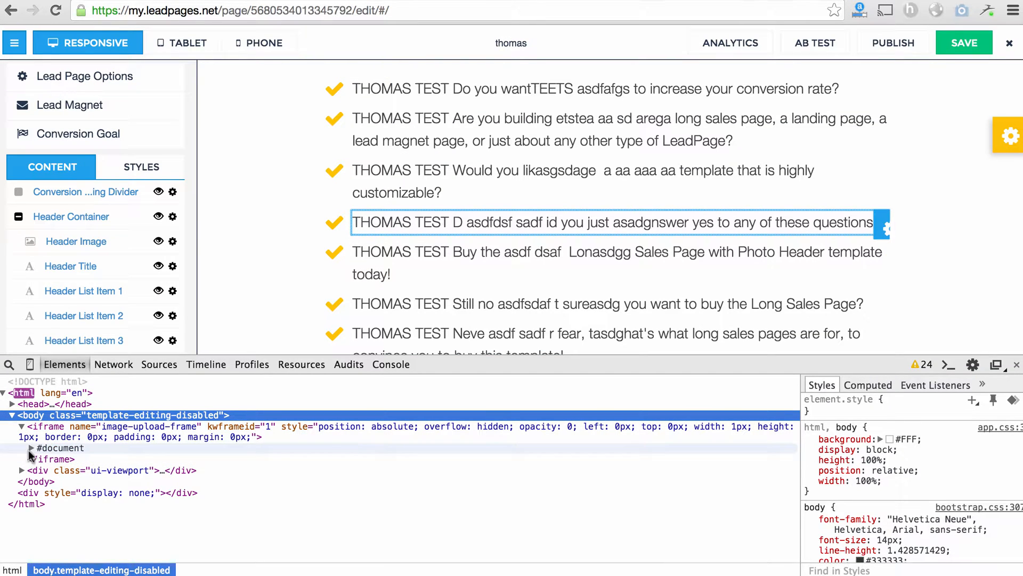
pyautogui.click(33, 449)
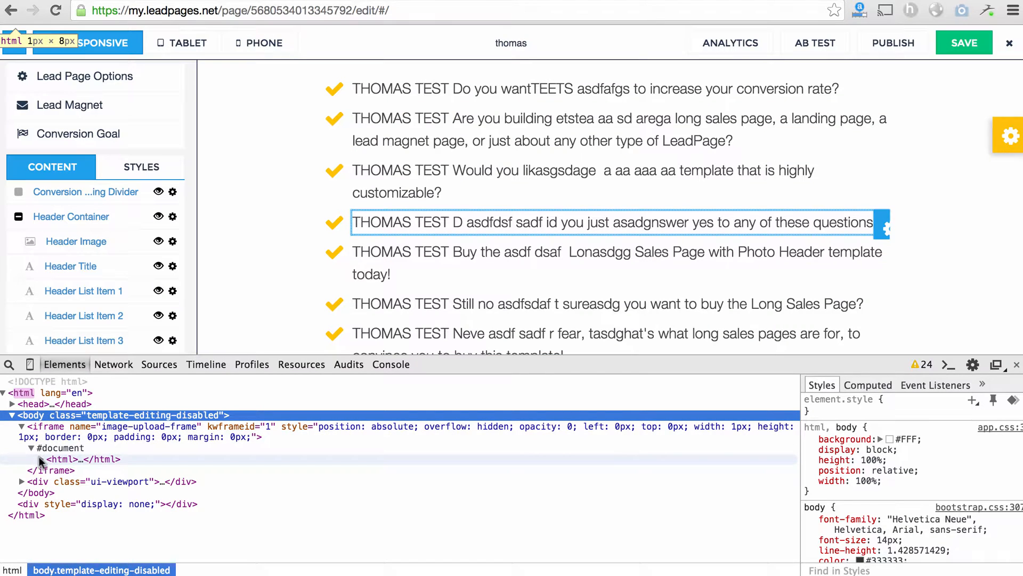
pyautogui.click(41, 459)
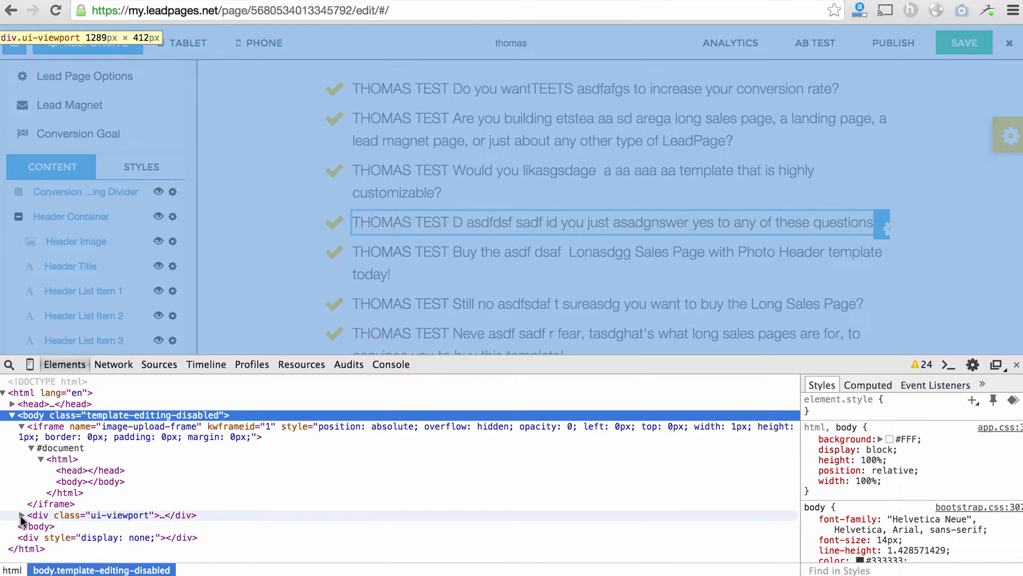
# - Expand the ui-viewport, preview and preview-crop divs and the template iframe down to its document
pyautogui.click(21, 515)
pyautogui.scroll(-3, 40, 516)
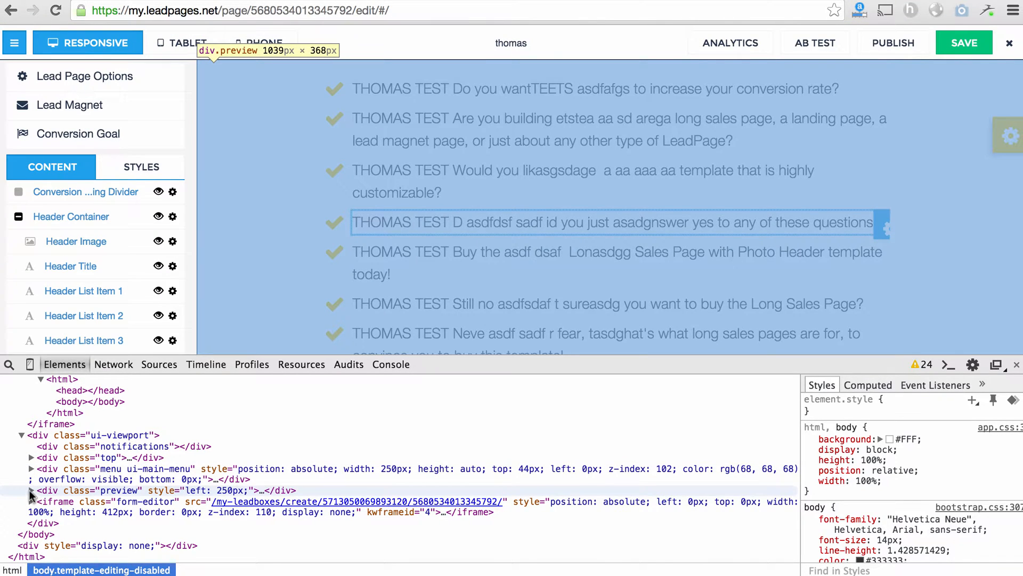
pyautogui.click(31, 490)
pyautogui.scroll(-1, 40, 480)
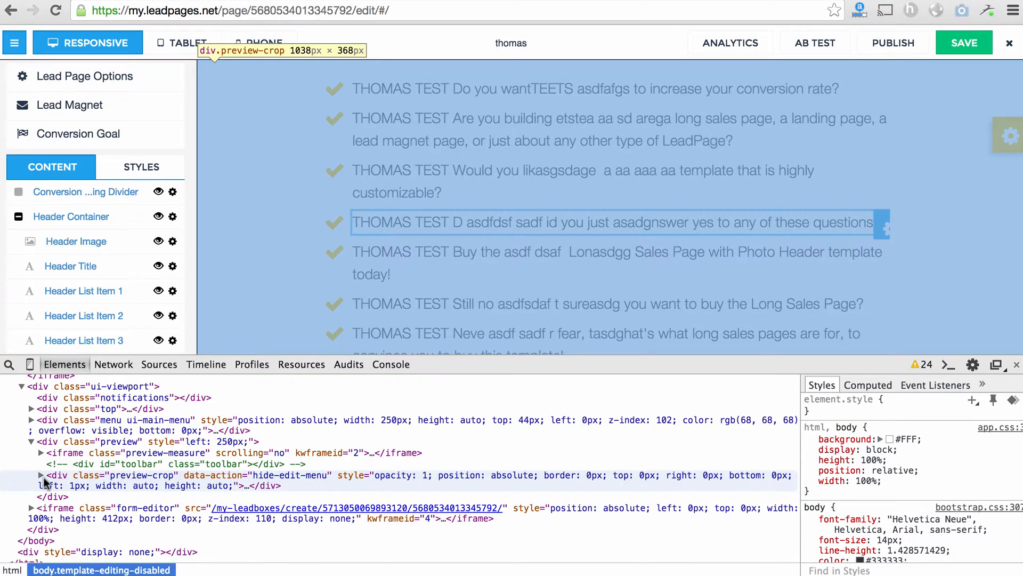
pyautogui.click(41, 474)
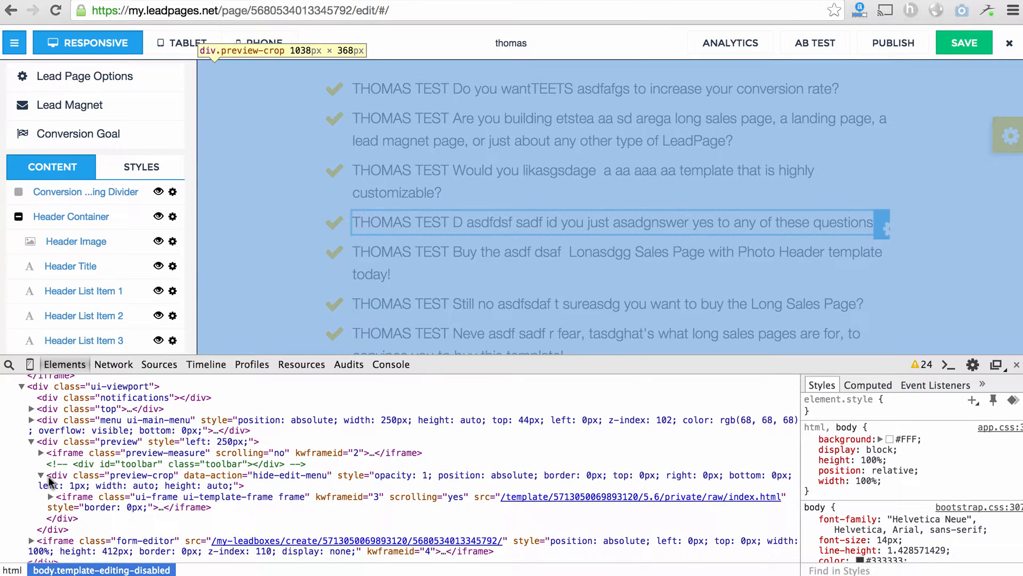
pyautogui.scroll(-1, 47, 480)
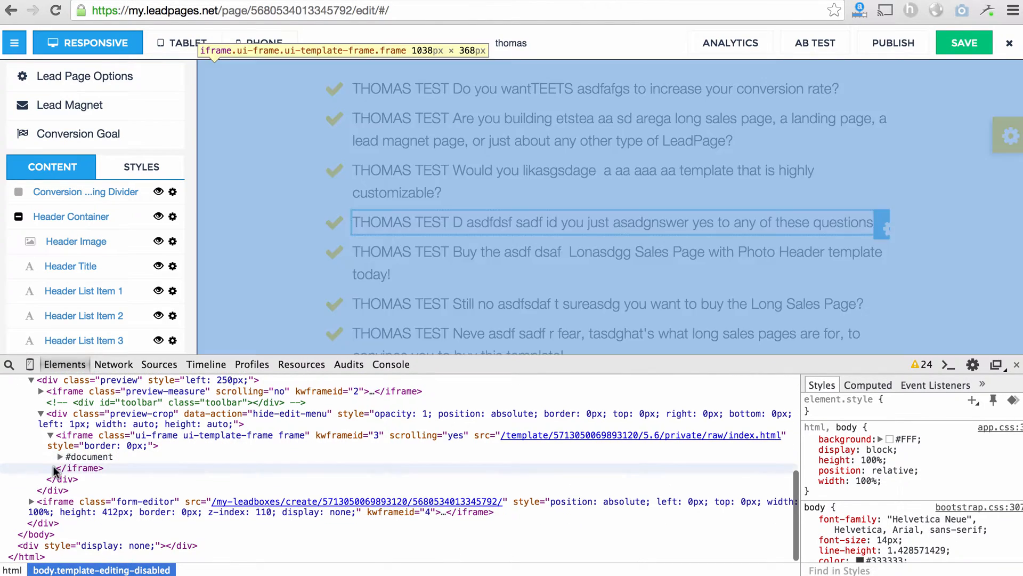
pyautogui.click(60, 475)
pyautogui.scroll(-1, 69, 469)
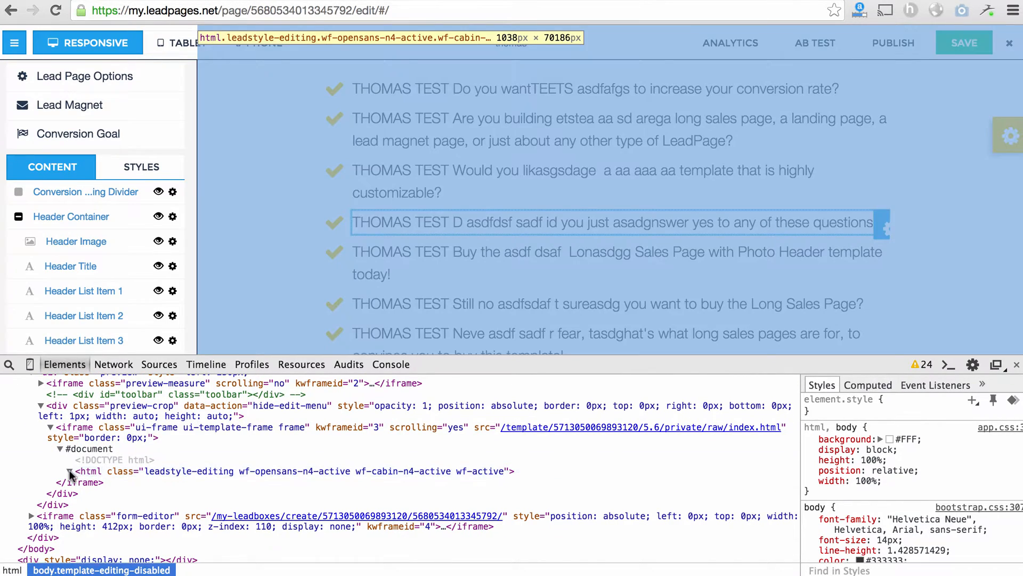
# - Expand the template document's html and body elements and its Page Container div
pyautogui.click(69, 470)
pyautogui.scroll(-2, 80, 469)
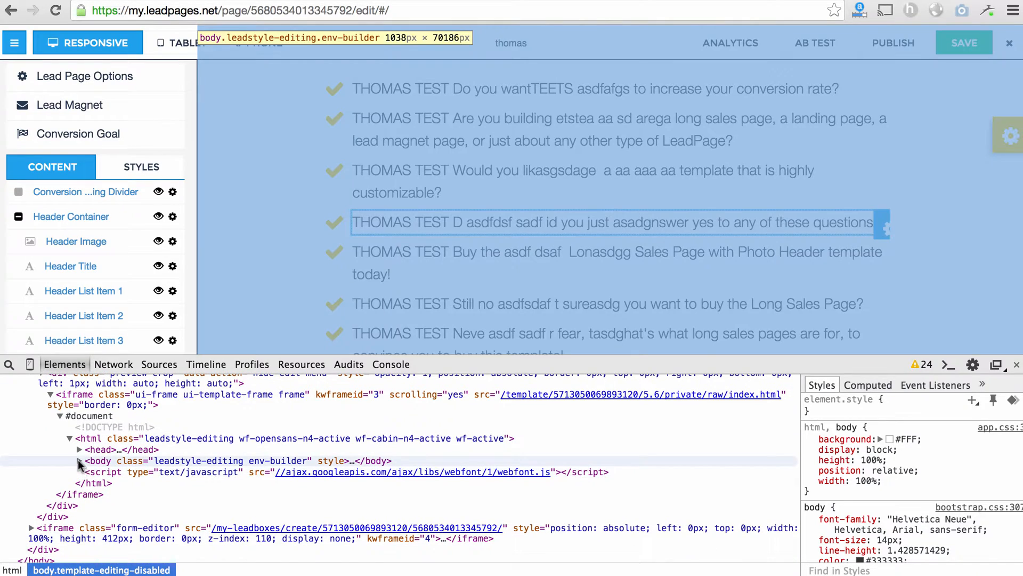
pyautogui.click(78, 460)
pyautogui.scroll(-2, 113, 456)
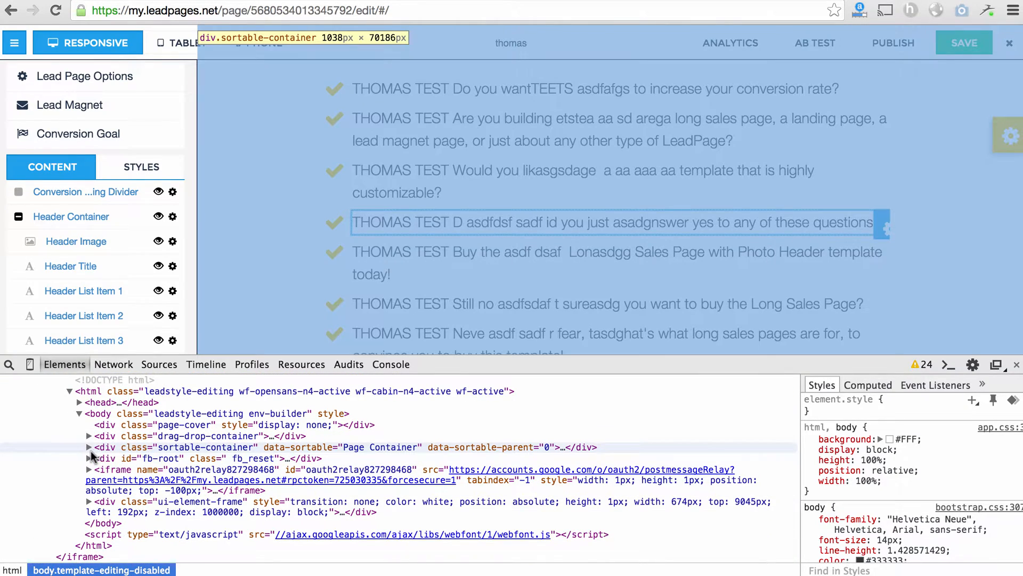
pyautogui.click(88, 448)
# - Locate the Section 1 div in the Page Container and expand it along with its sortable container
pyautogui.scroll(-5, 111, 449)
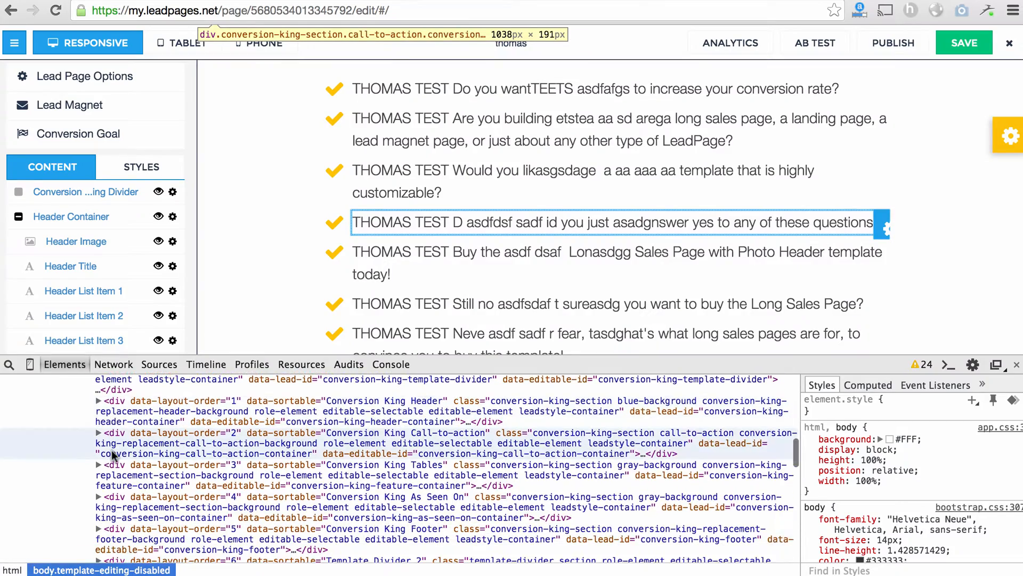
pyautogui.scroll(-6, 124, 458)
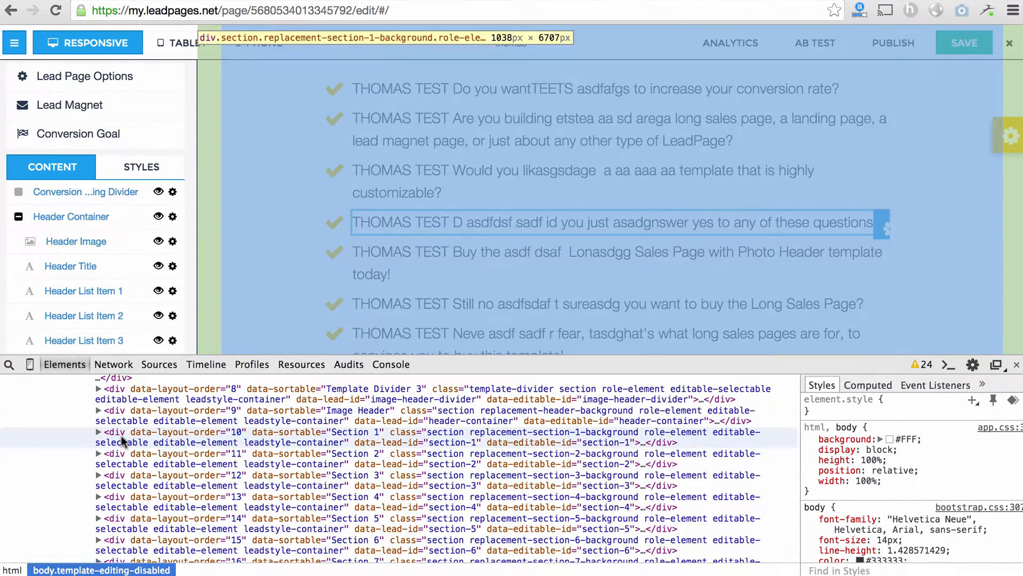
pyautogui.click(99, 432)
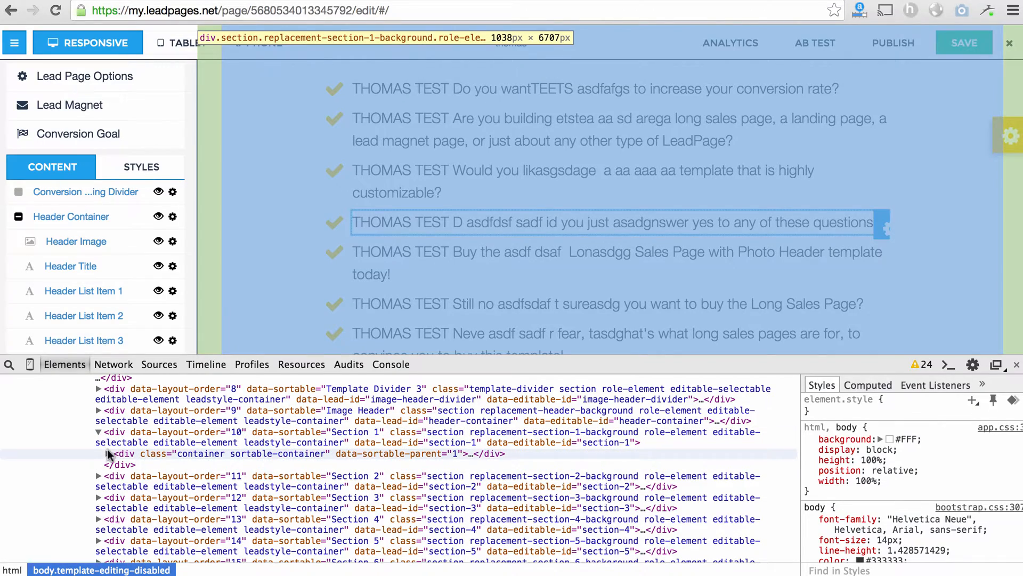
pyautogui.click(108, 453)
# - Locate Section 1's List element in the markup and expand it together with its list-group
pyautogui.scroll(-5, 116, 472)
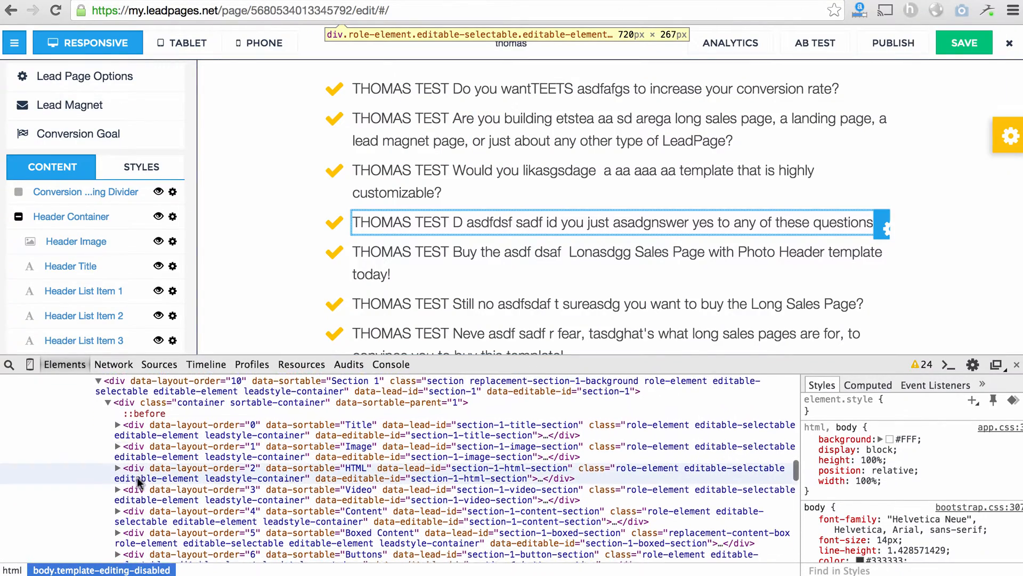
pyautogui.scroll(-5, 369, 483)
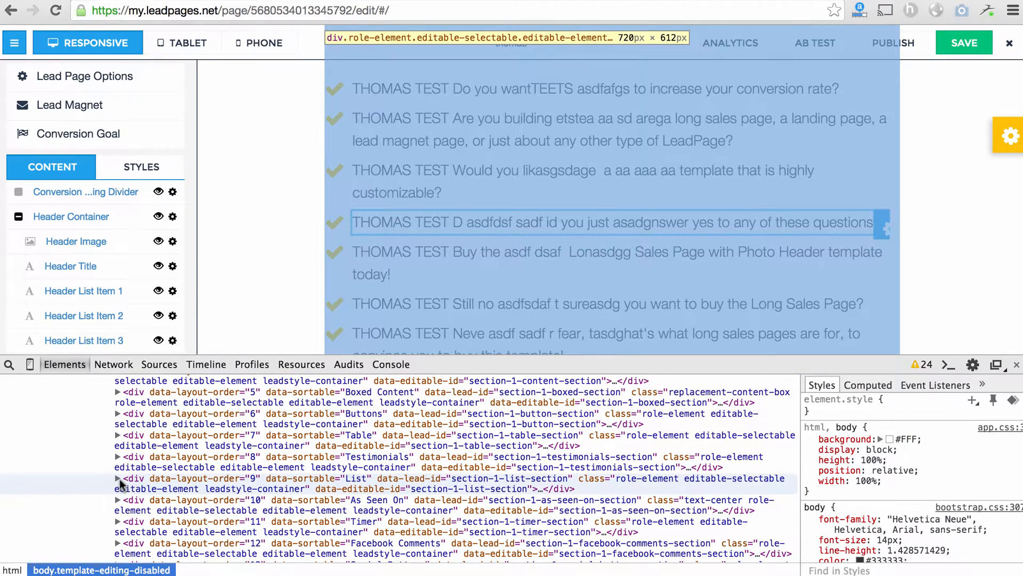
pyautogui.click(118, 478)
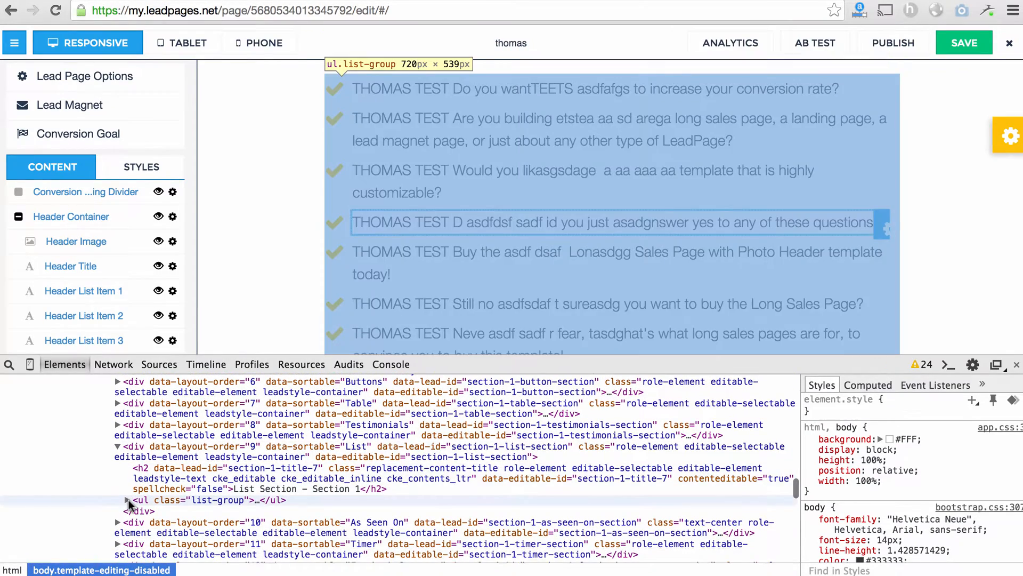
pyautogui.click(127, 525)
# - Open the list-group element for HTML editing to examine its list item markup, and leave it without changes
pyautogui.scroll(-3, 168, 497)
pyautogui.click(181, 450)
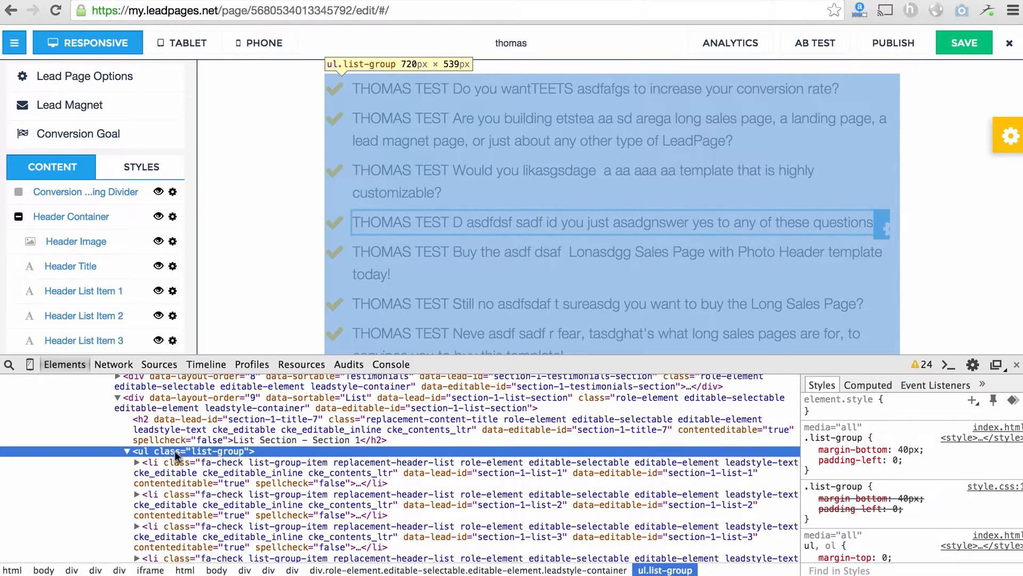
pyautogui.rightClick(197, 452)
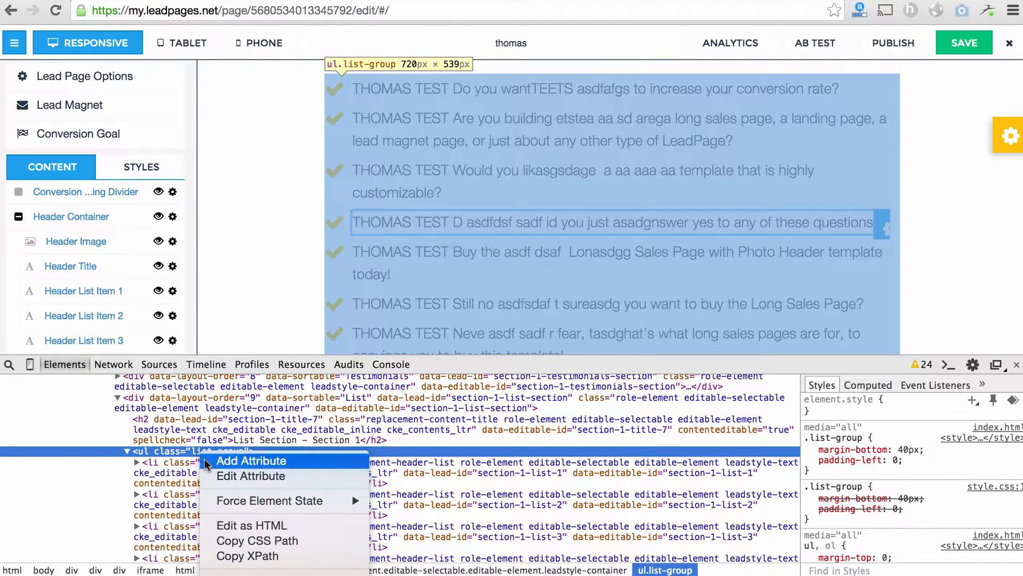
pyautogui.click(318, 526)
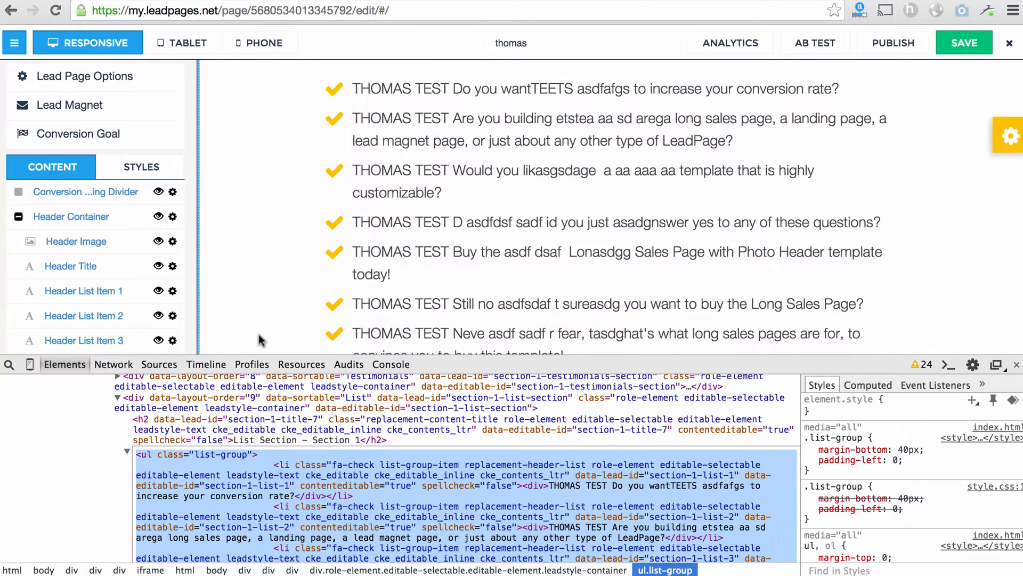
pyautogui.click(260, 279)
# - Bring Section 1's Boxed Content Section into view on the page and expand its Boxed Content element in the markup
pyautogui.scroll(8, 282, 232)
pyautogui.scroll(15, 282, 231)
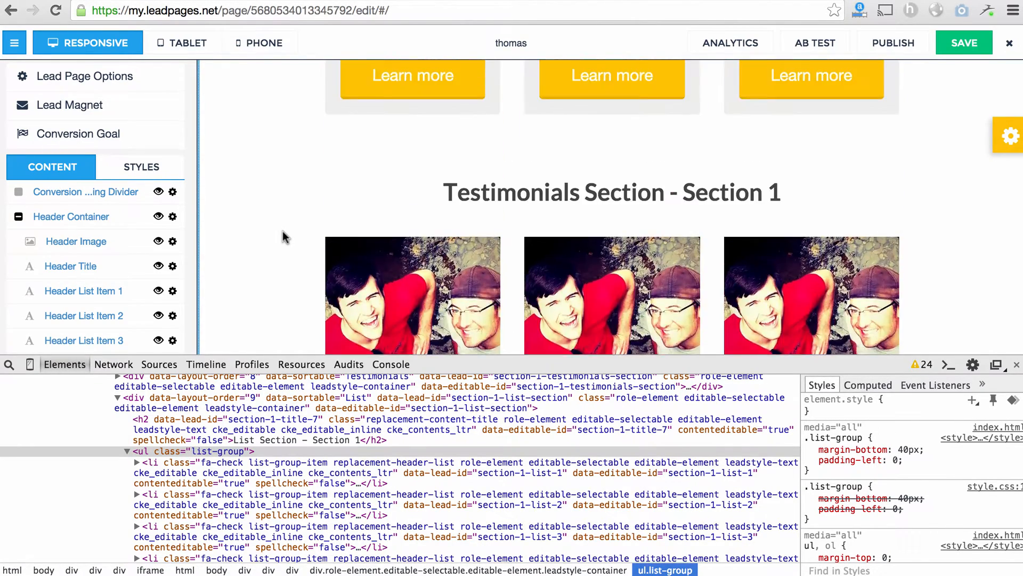
pyautogui.scroll(10, 282, 231)
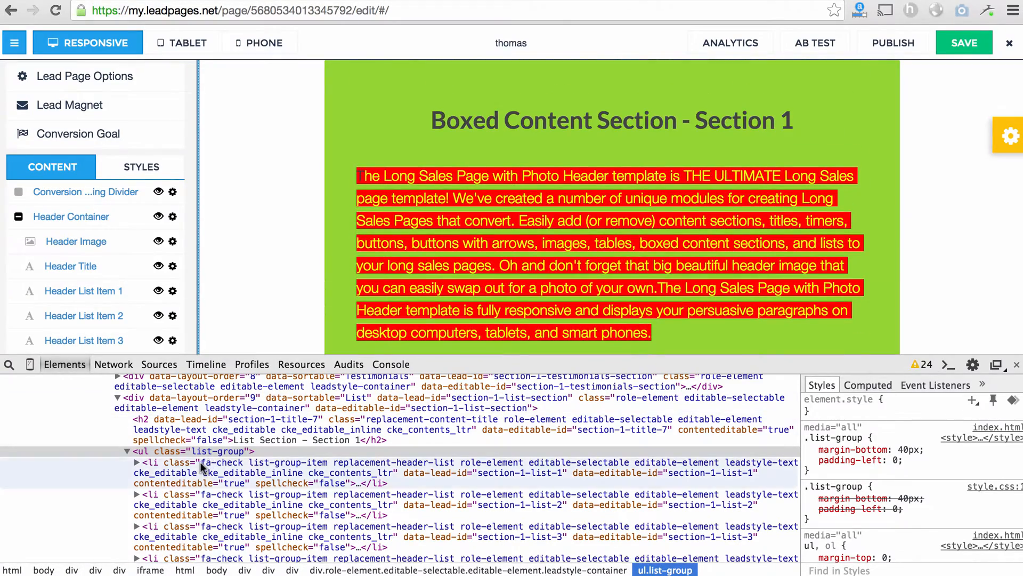
pyautogui.scroll(5, 203, 458)
pyautogui.scroll(-5, 210, 423)
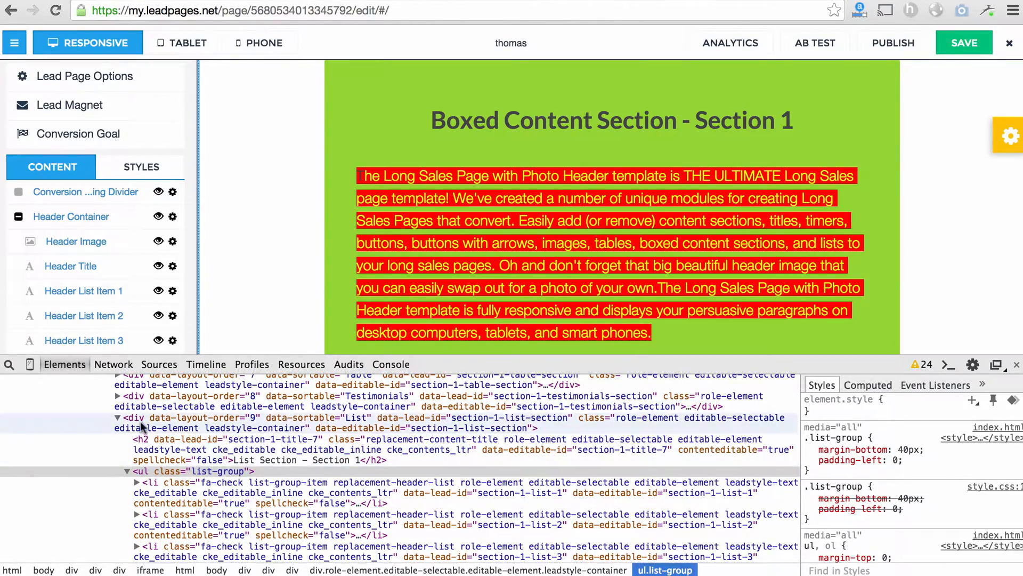
pyautogui.click(173, 418)
pyautogui.scroll(2, 179, 413)
pyautogui.scroll(2, 177, 413)
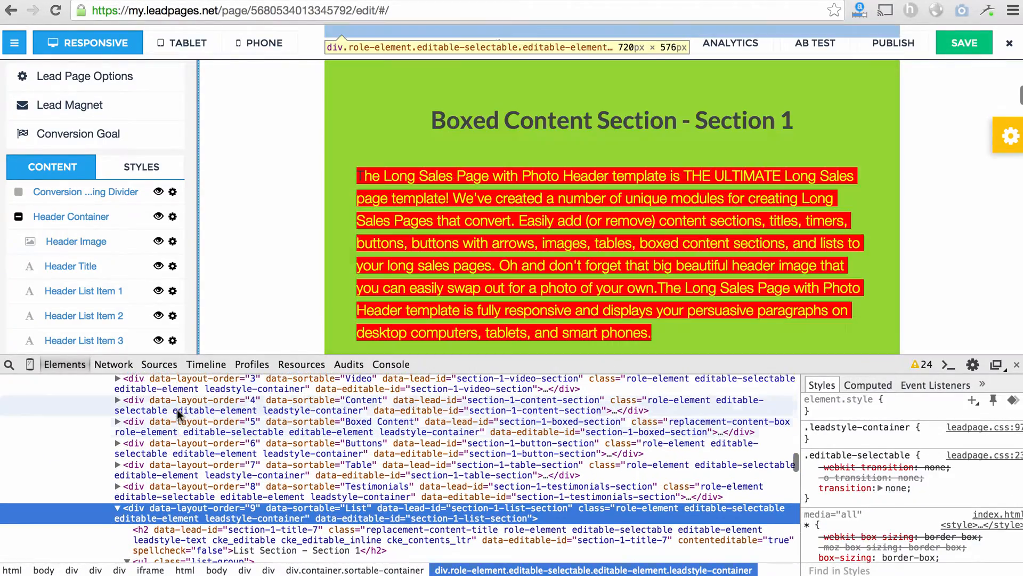
pyautogui.click(178, 425)
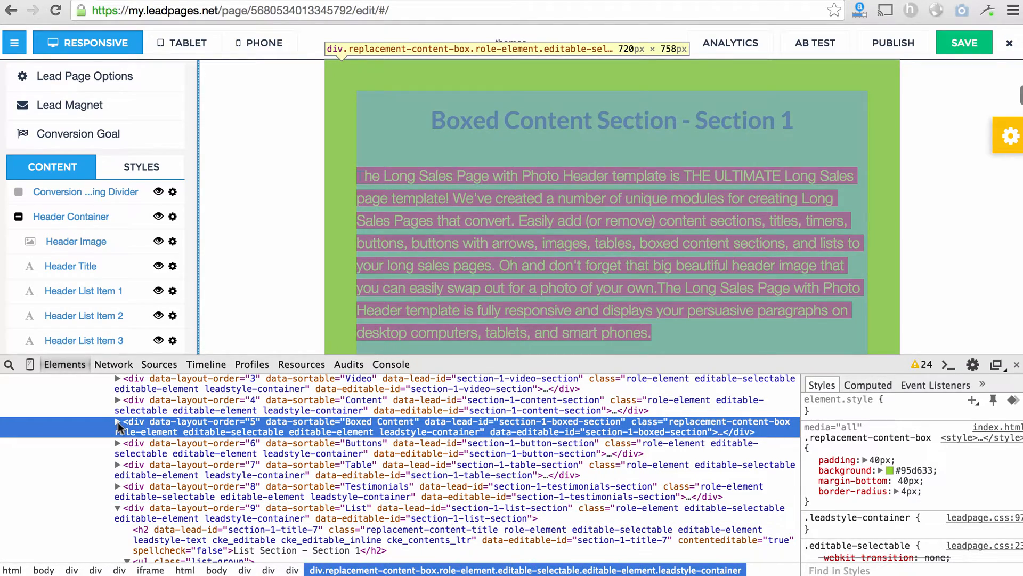
pyautogui.click(119, 422)
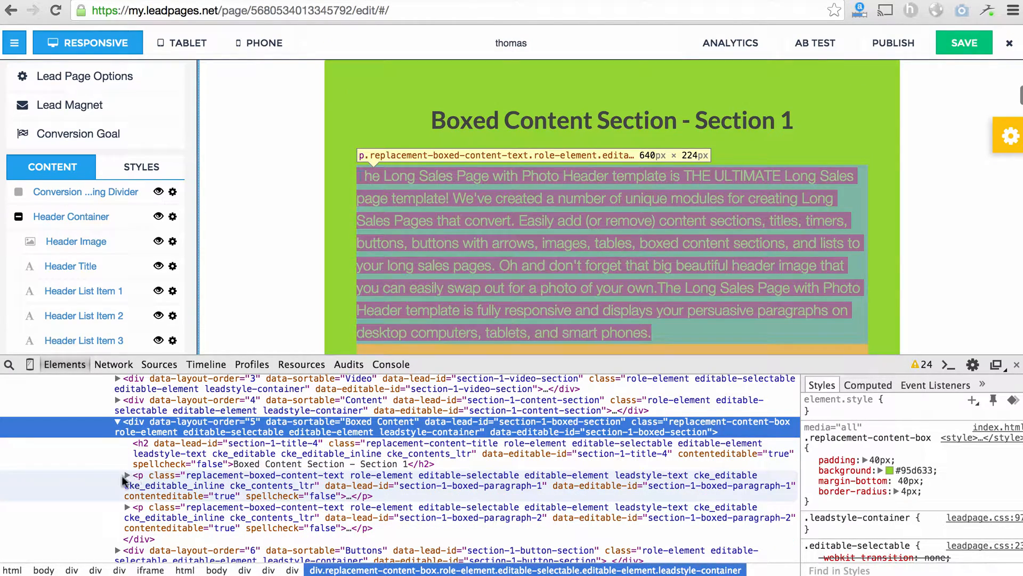
# - Expand the first boxed content paragraph, view its colour span markup as HTML without changes, and reselect the paragraph
pyautogui.click(126, 475)
pyautogui.scroll(-2, 196, 424)
pyautogui.click(196, 424)
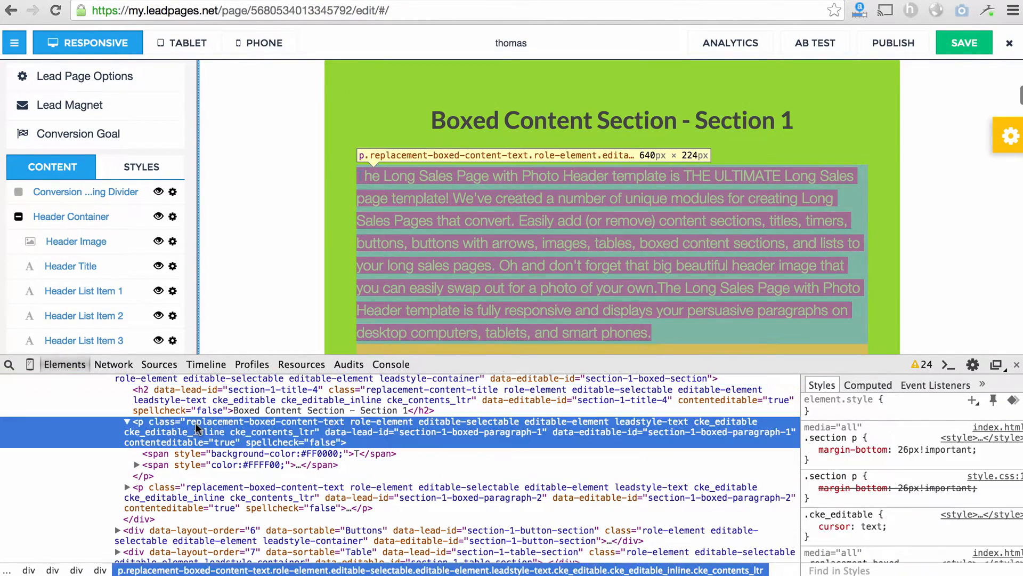
pyautogui.rightClick(178, 432)
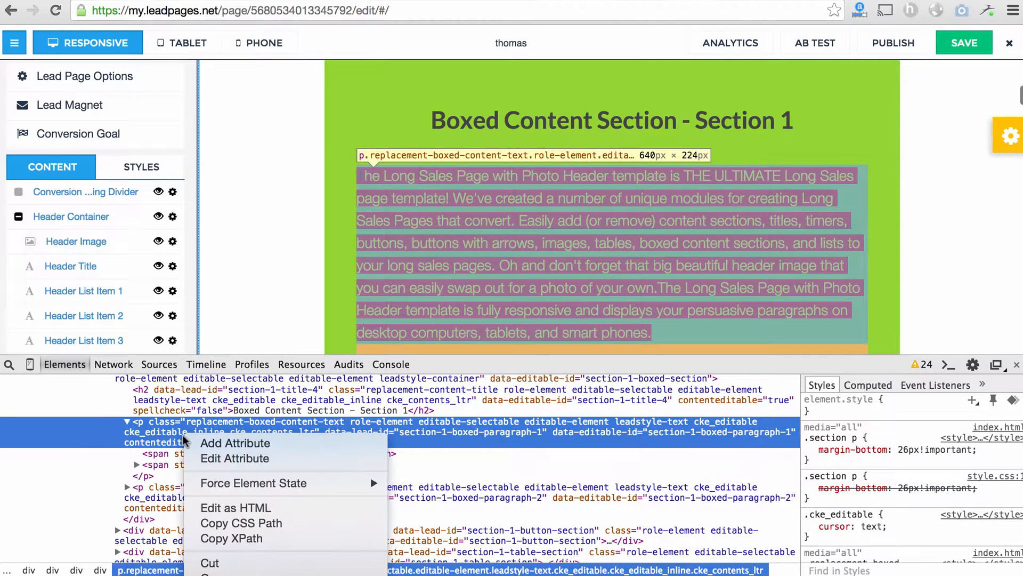
pyautogui.click(232, 504)
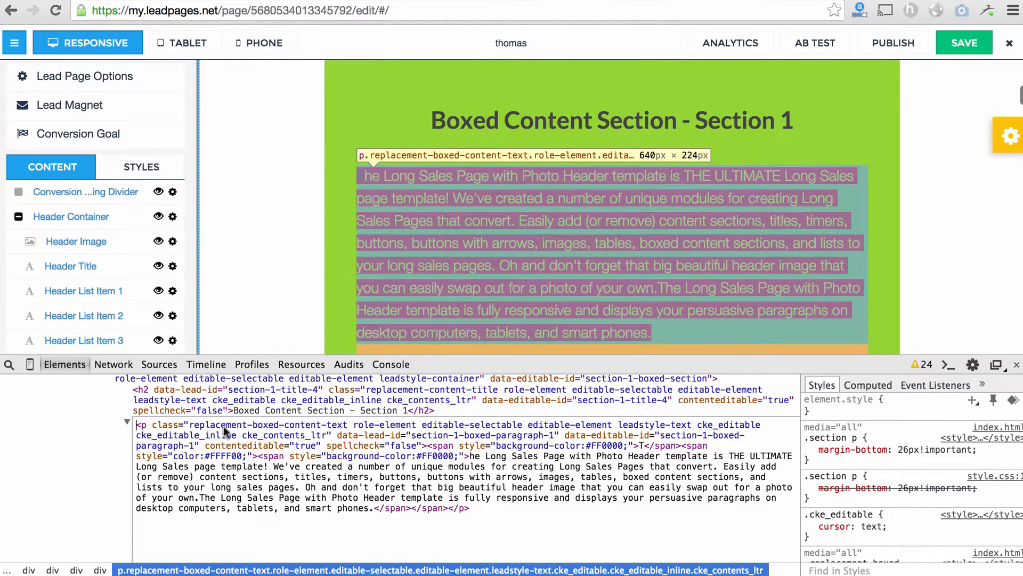
pyautogui.click(113, 403)
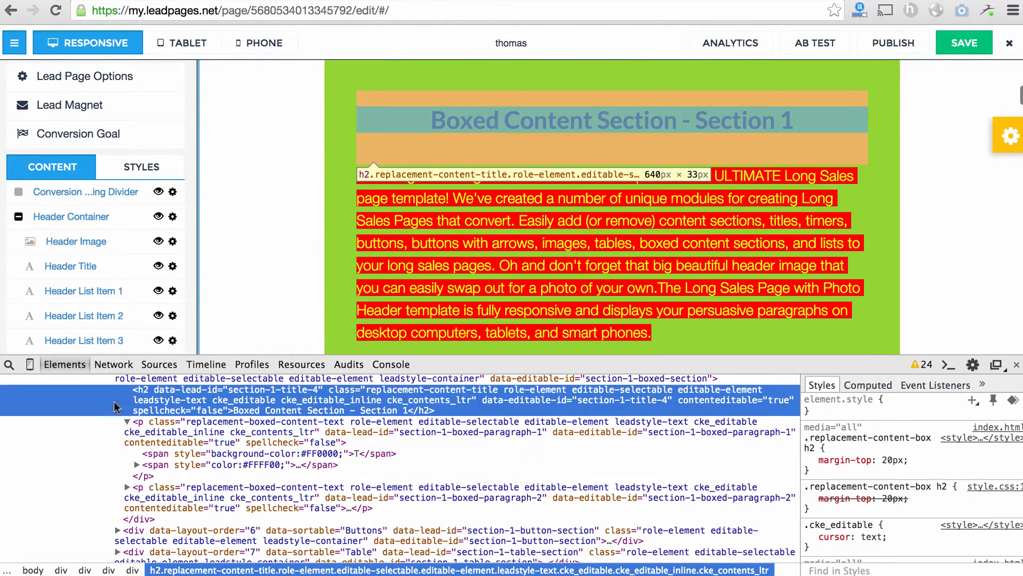
pyautogui.click(149, 430)
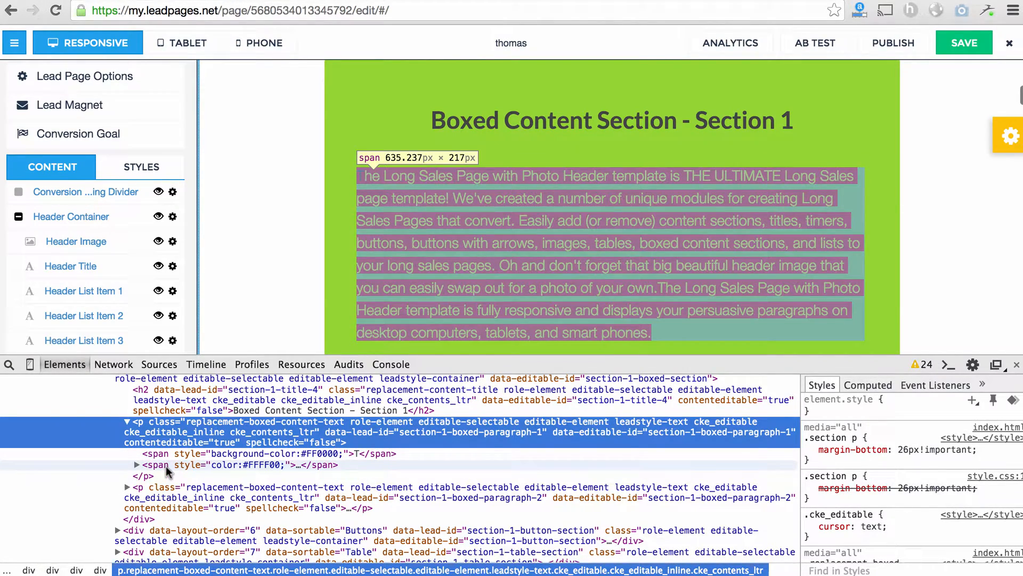
# - Replace the text inside the first boxed content paragraph's colour spans with the copied list-group markup by editing it as HTML
pyautogui.rightClick(167, 469)
pyautogui.click(213, 525)
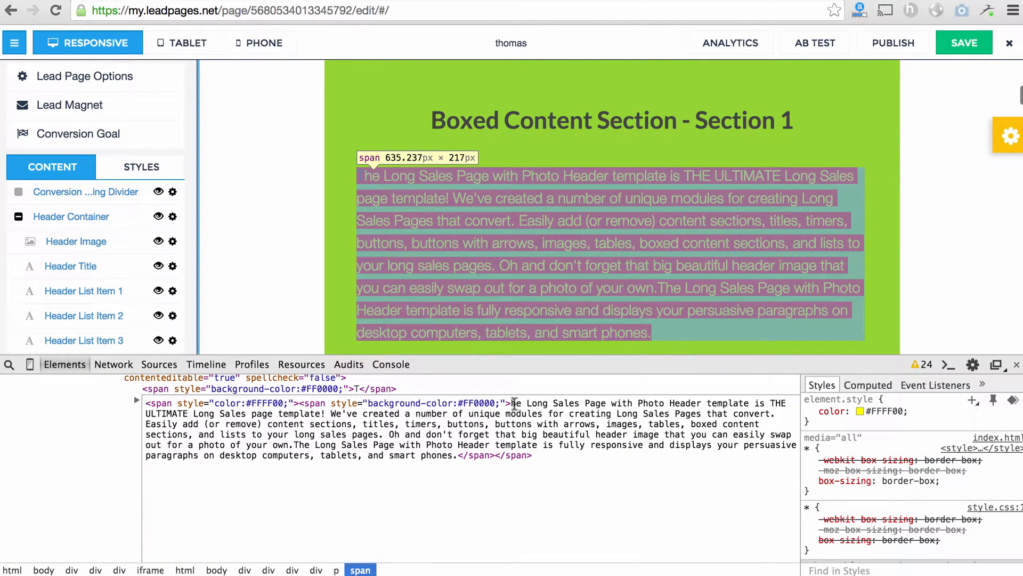
pyautogui.moveTo(512, 402); pyautogui.dragTo(456, 455)
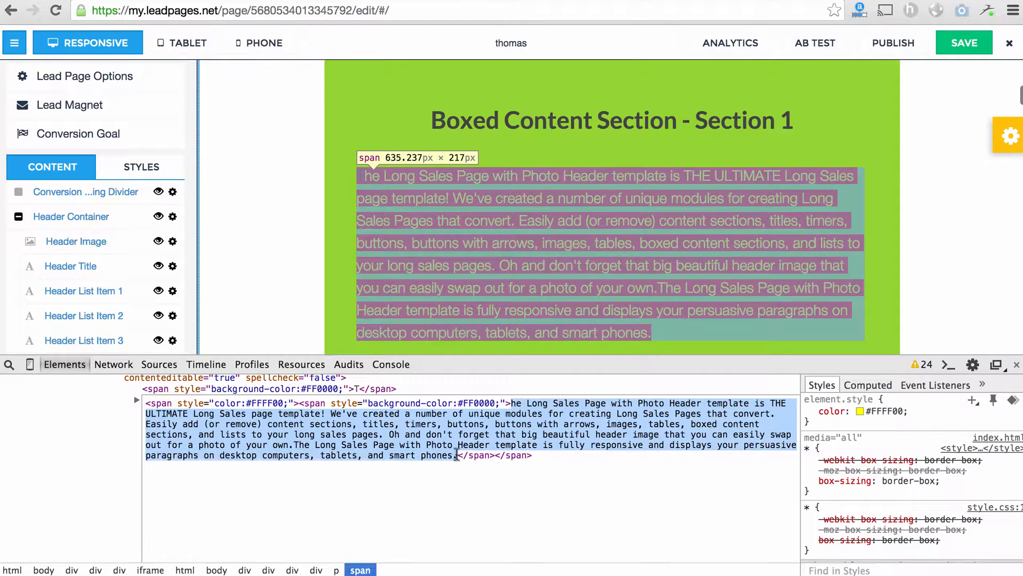
pyautogui.press('super+v')
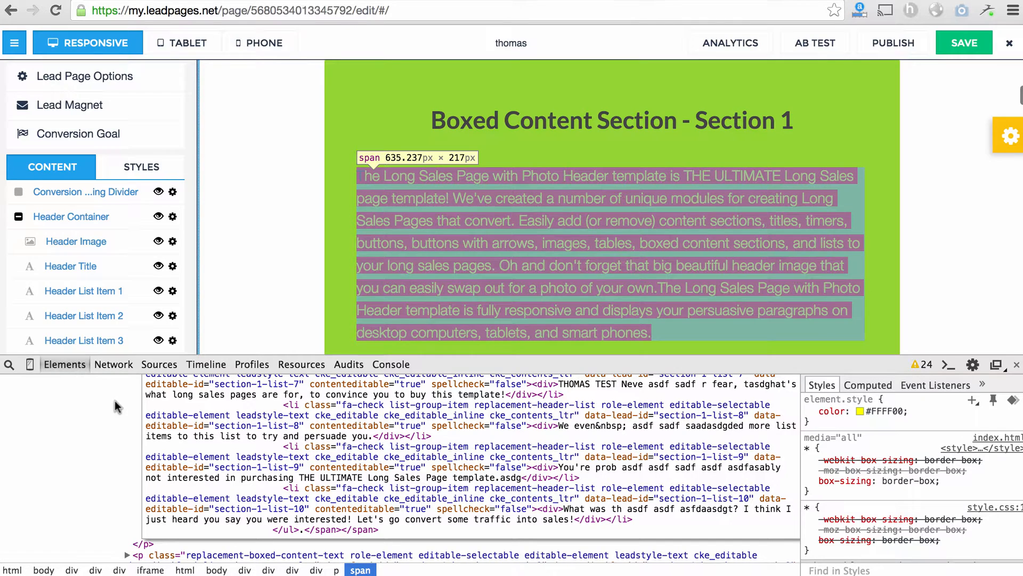
pyautogui.click(101, 443)
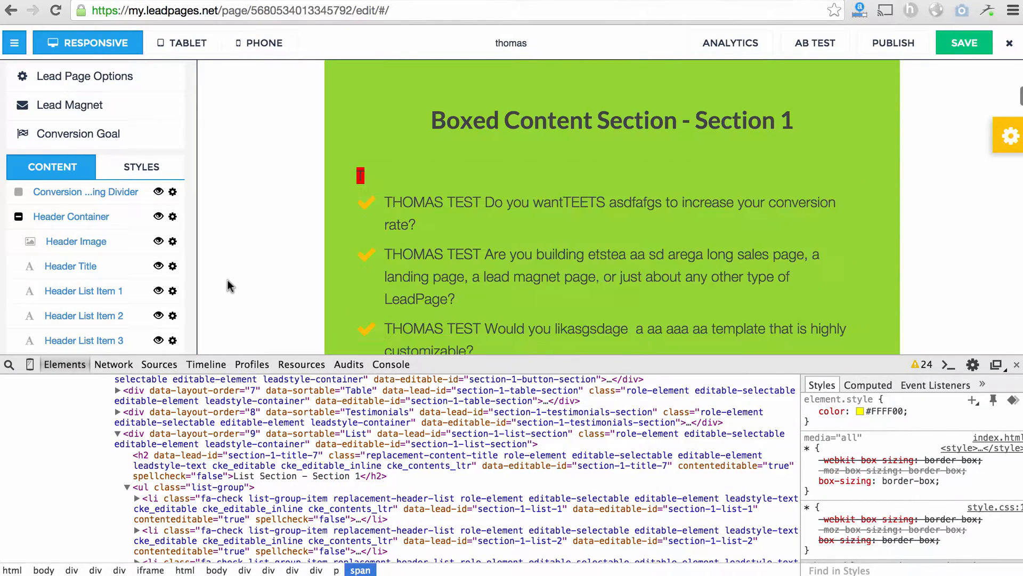
# - Delete the leftover highlighted T above the pasted list in the boxed content section and the blank lines below its last item
pyautogui.scroll(1, 257, 500)
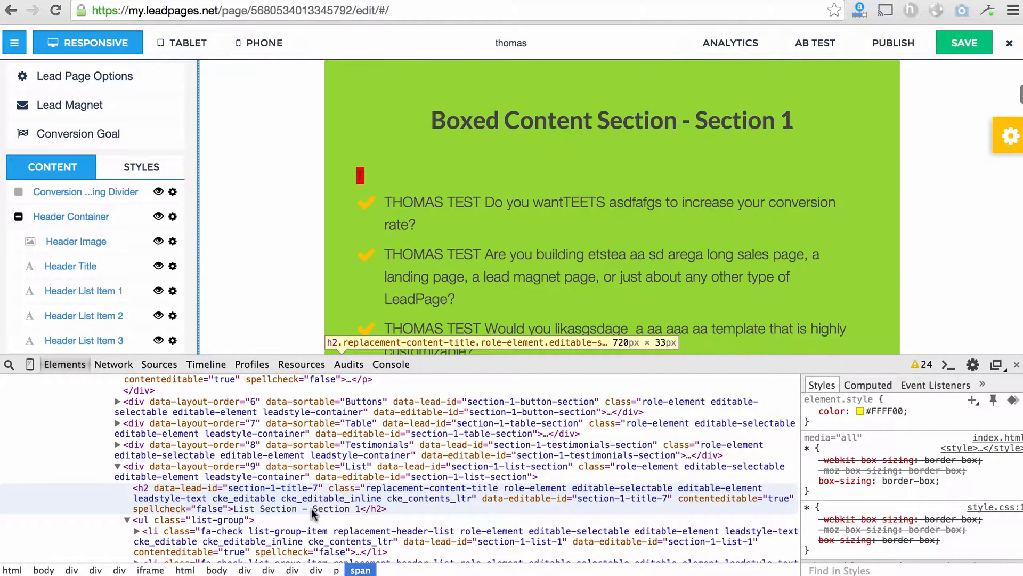
pyautogui.scroll(1, 312, 508)
pyautogui.click(381, 176)
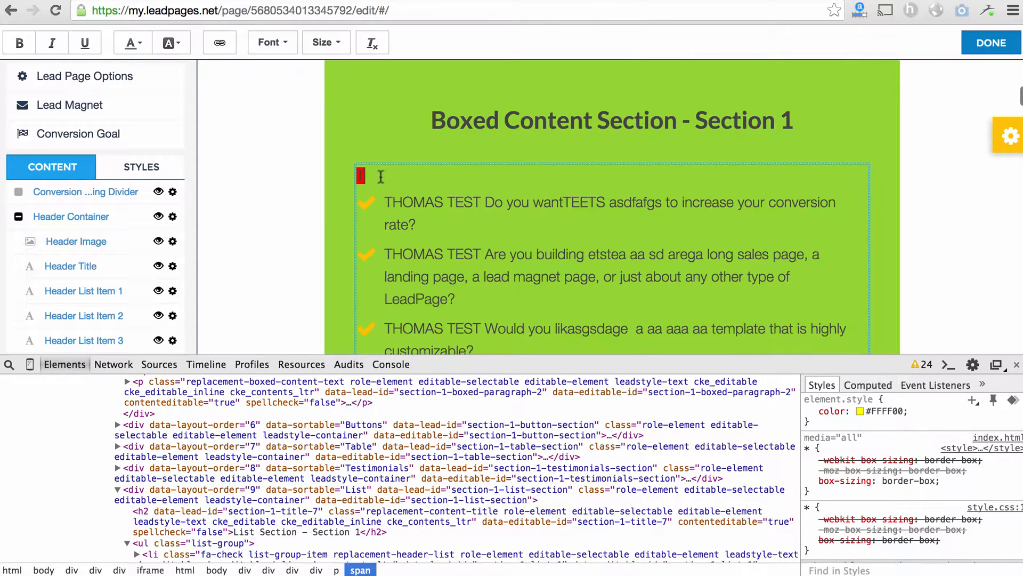
pyautogui.press('BackSpace')
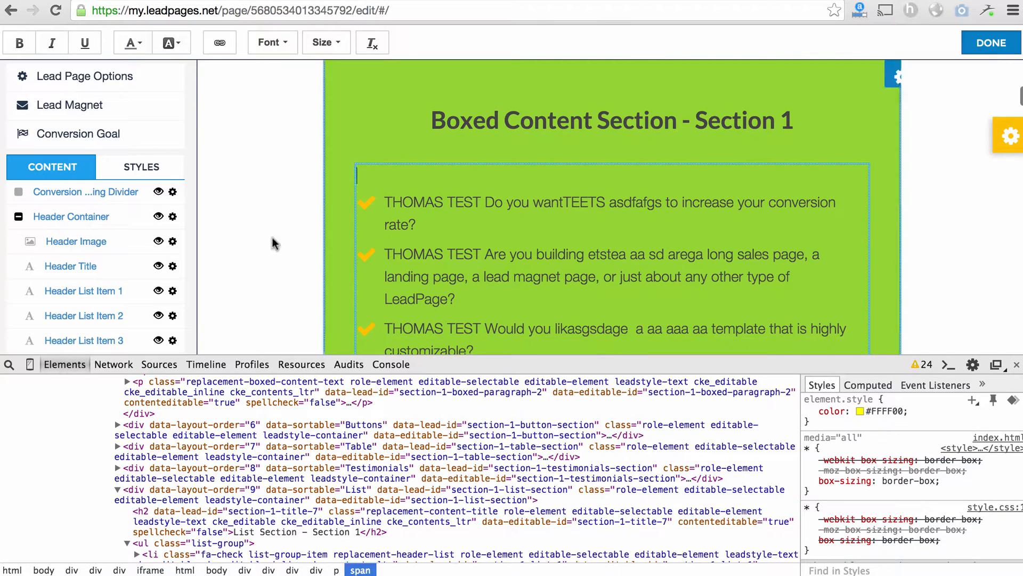
pyautogui.scroll(-3, 508, 238)
pyautogui.scroll(-6, 507, 239)
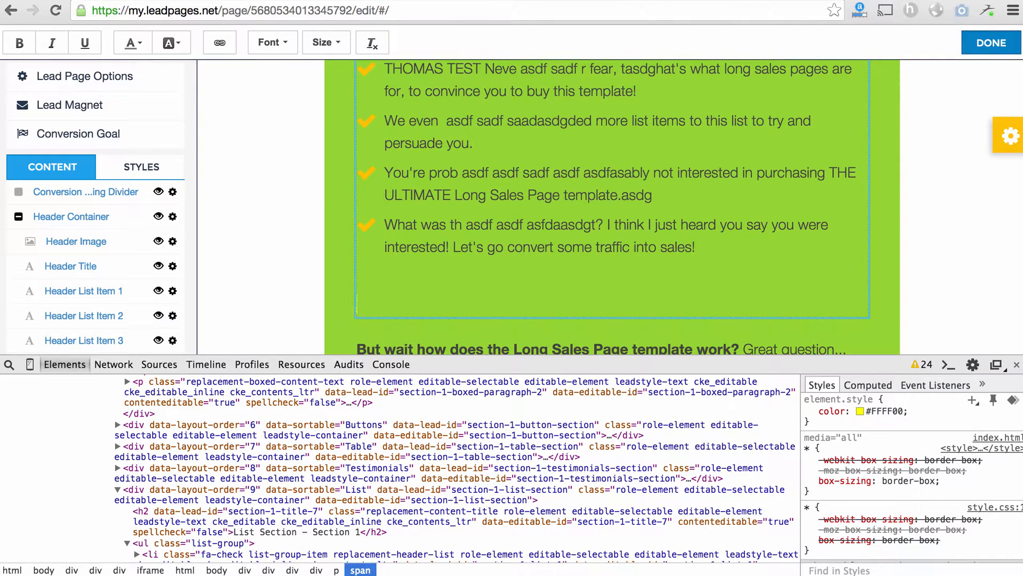
pyautogui.press('BackSpace')
pyautogui.press('BackSpace')
# - Insert "TESTOESJITOISEJTIOSEJTJOI:J", "ojfol:JSOIDFJio;jasf" and "asdfijasdifjs dfoj ;asdifjsdf" at the start of the boxed list's first three items, respectively
pyautogui.scroll(9, 382, 251)
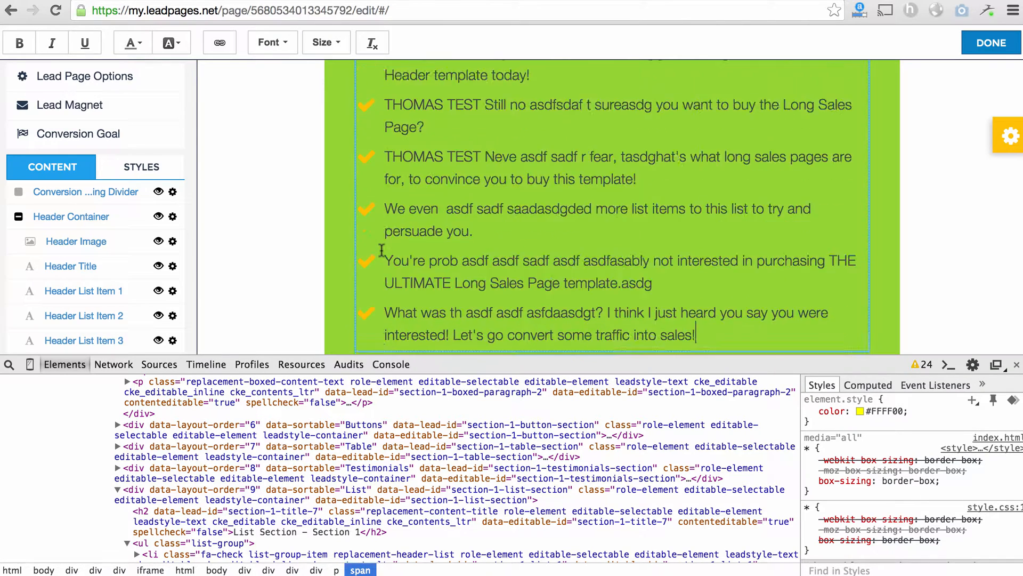
pyautogui.scroll(1, 395, 241)
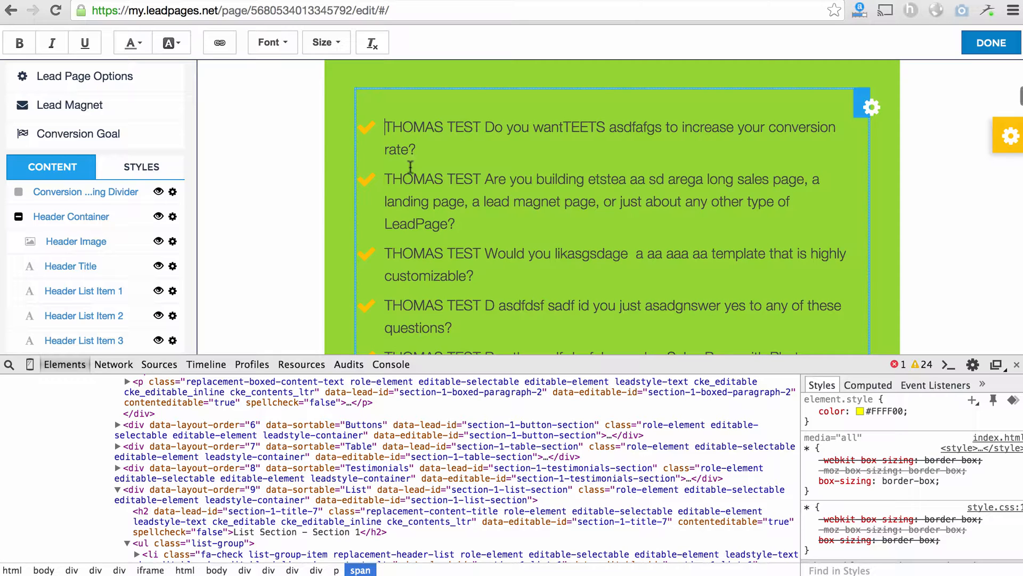
pyautogui.write('TESTOESJITOISEJTIOSEJTJOI:J')
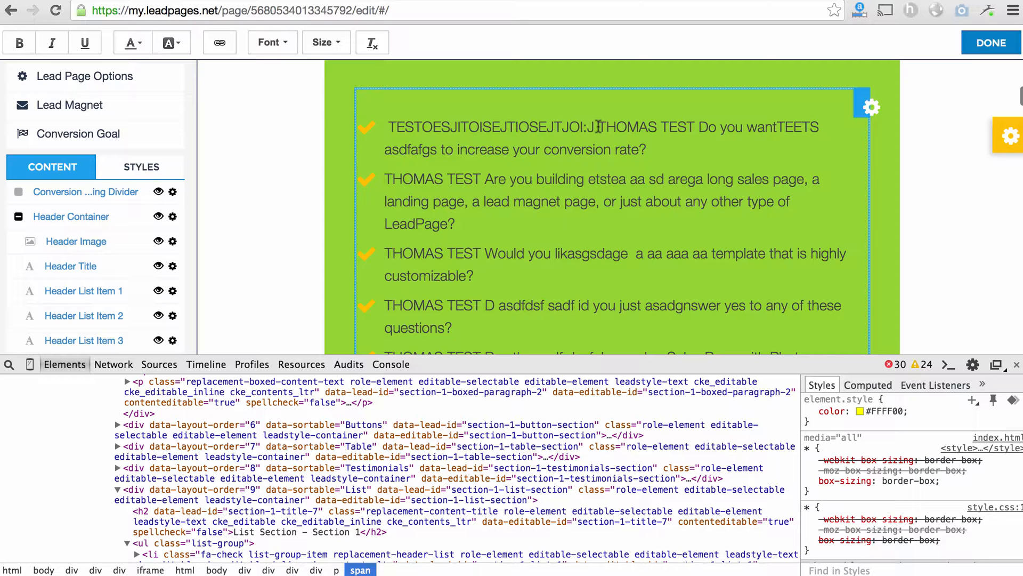
pyautogui.moveTo(598, 127); pyautogui.dragTo(387, 126)
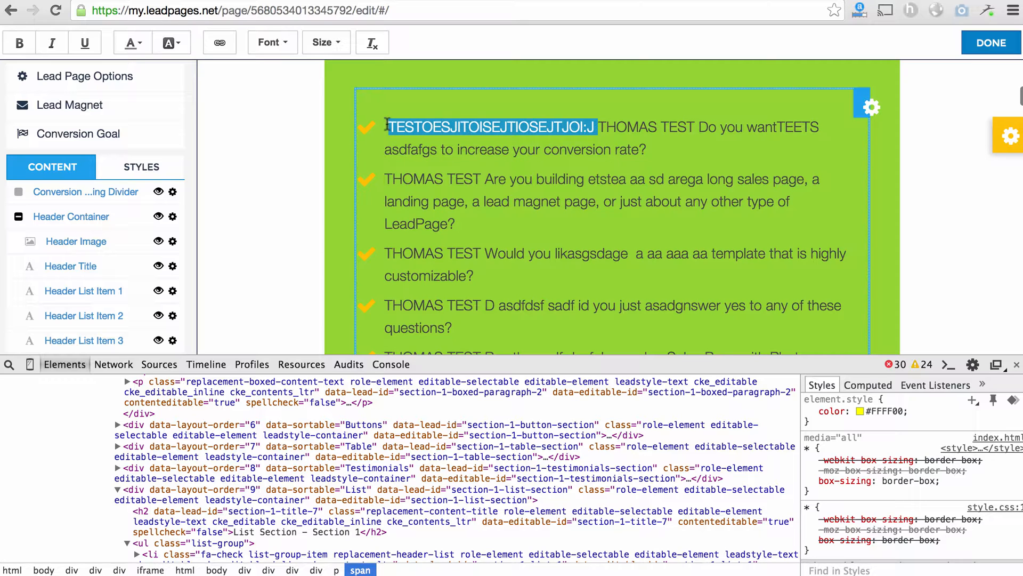
pyautogui.click(389, 179)
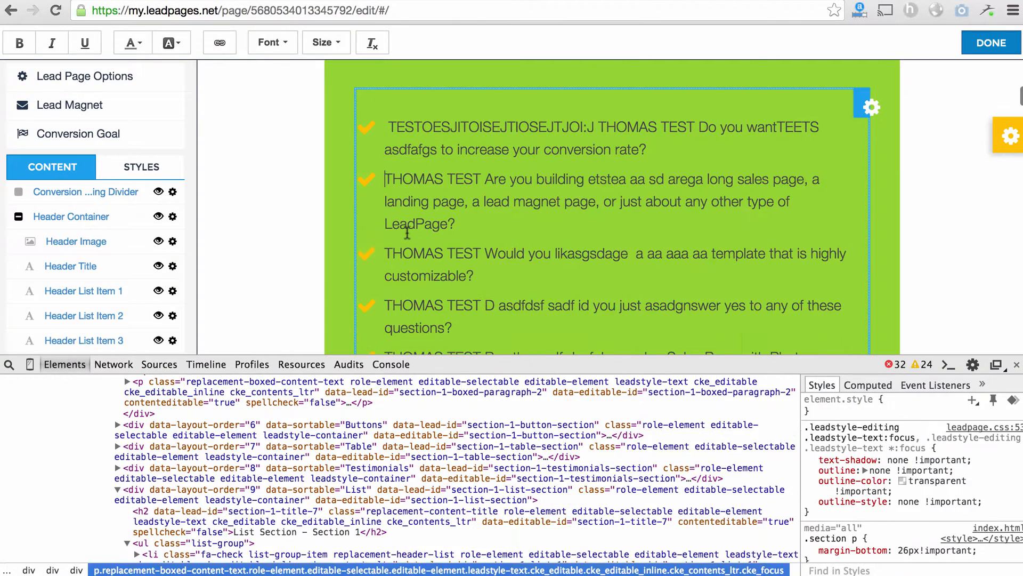
pyautogui.write('ojfol:JSOIDFJio;jasf')
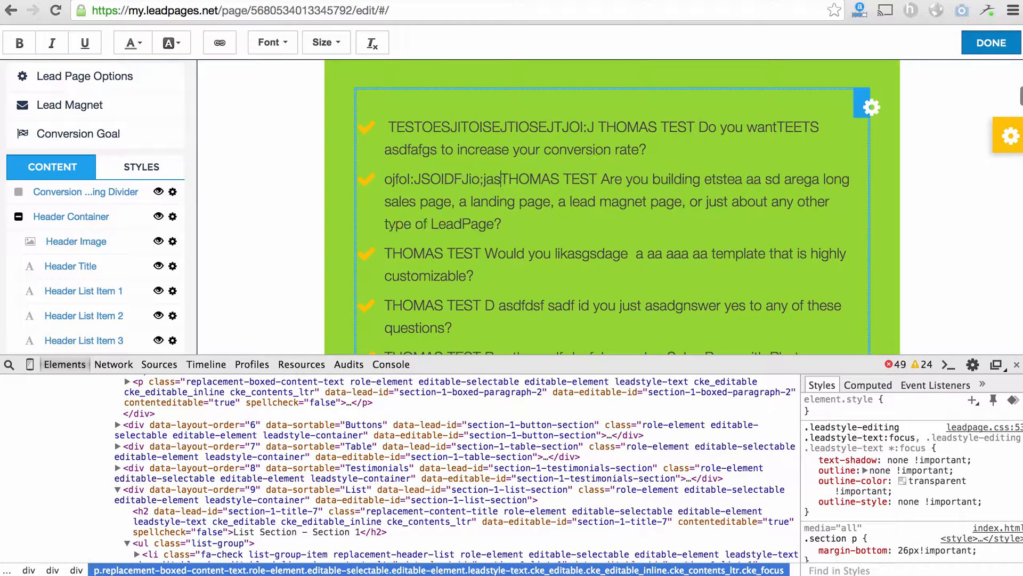
pyautogui.click(388, 249)
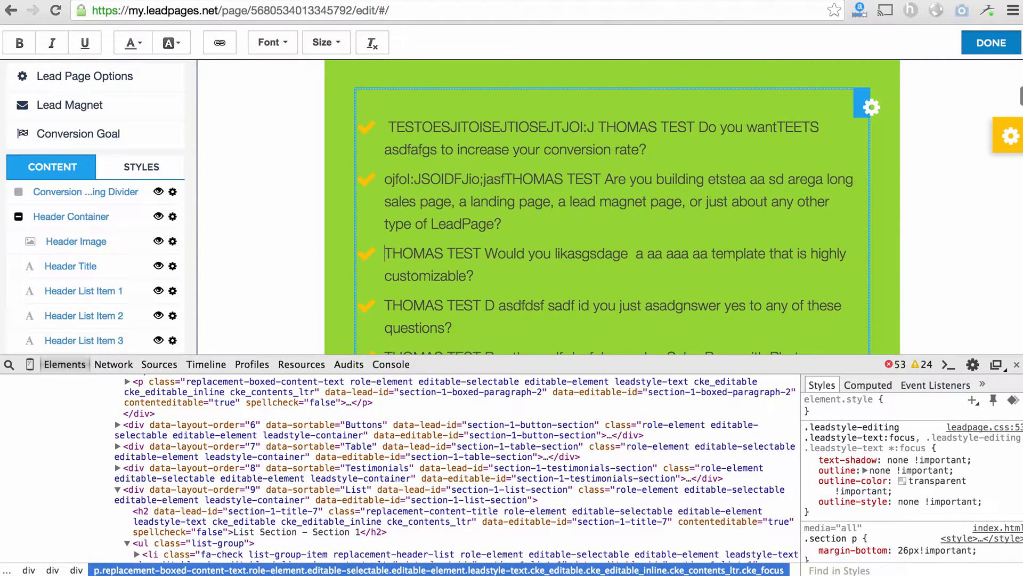
pyautogui.write('asdfijasdifjs dfoj ;asdifjsdf')
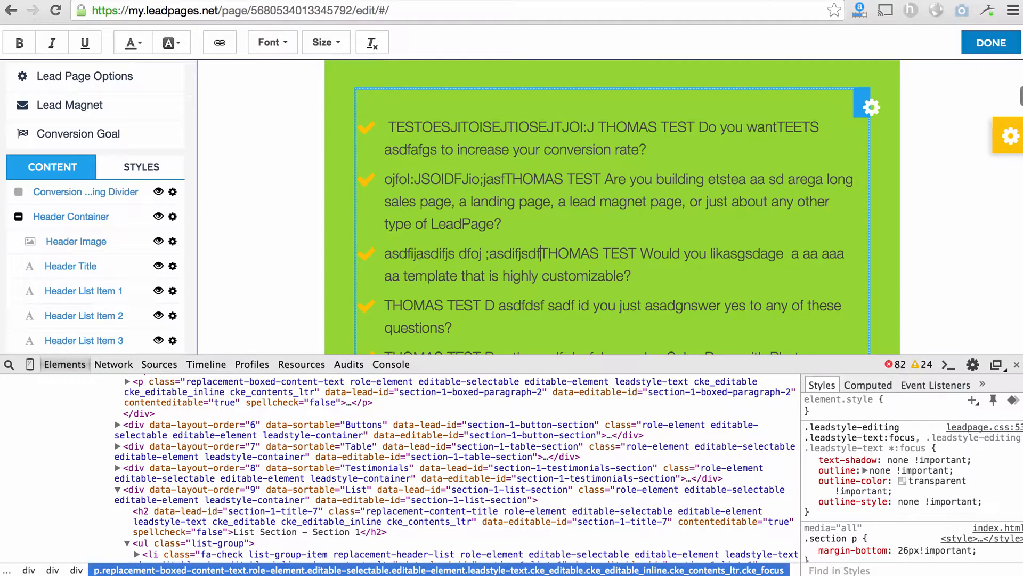
# - Close the developer tools, then finish the boxed list's text edit and save the page
pyautogui.click(1016, 365)
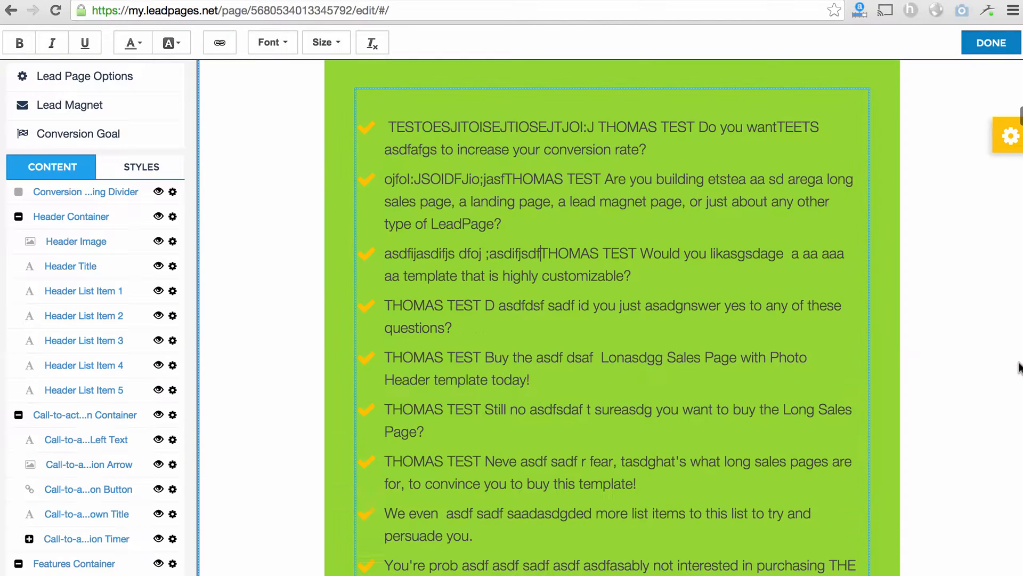
pyautogui.click(991, 46)
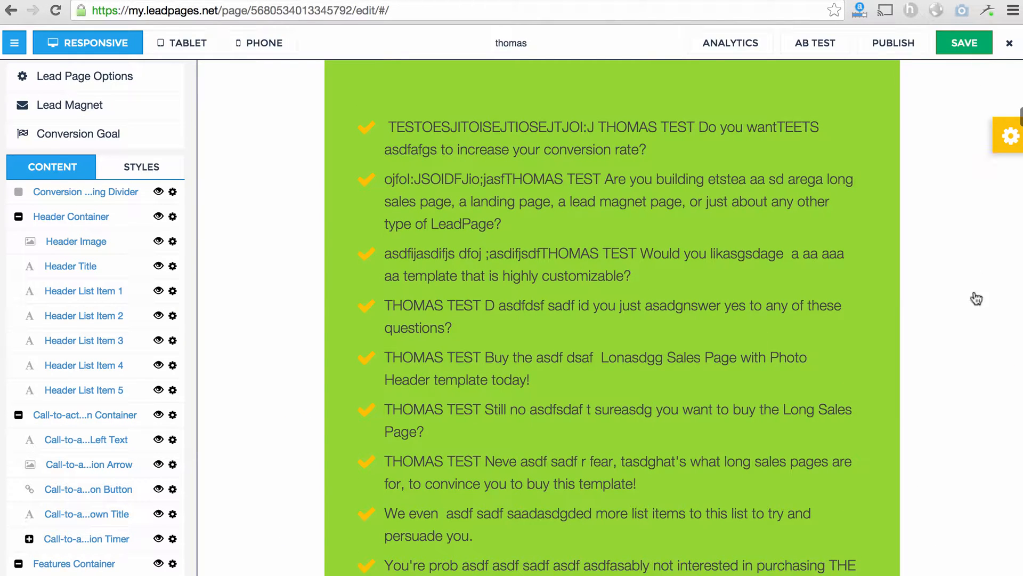
pyautogui.scroll(4, 924, 301)
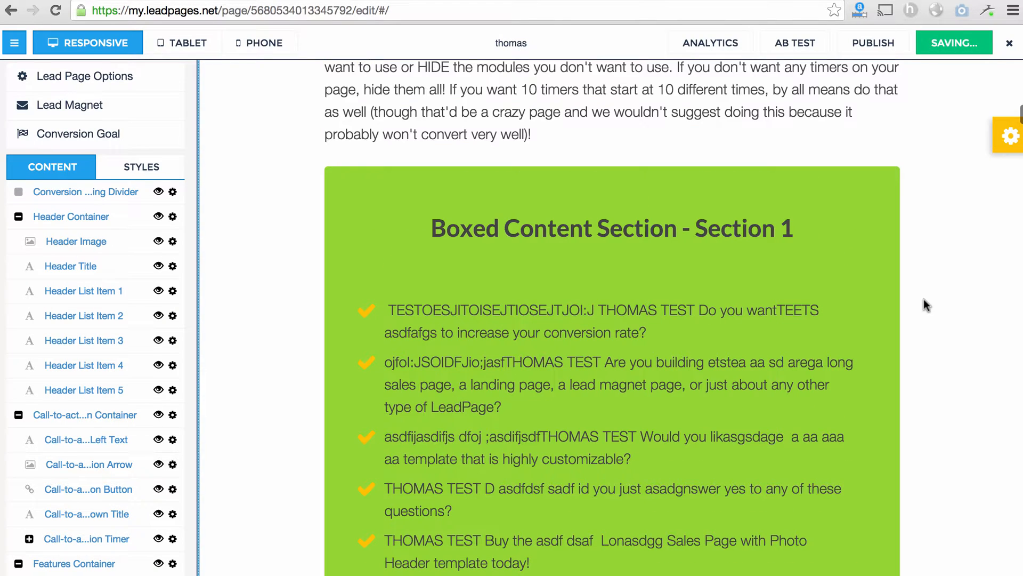
# - Reload the page editor and check the text and colours of the list in Section 1's Boxed Content Section
pyautogui.click(56, 11)
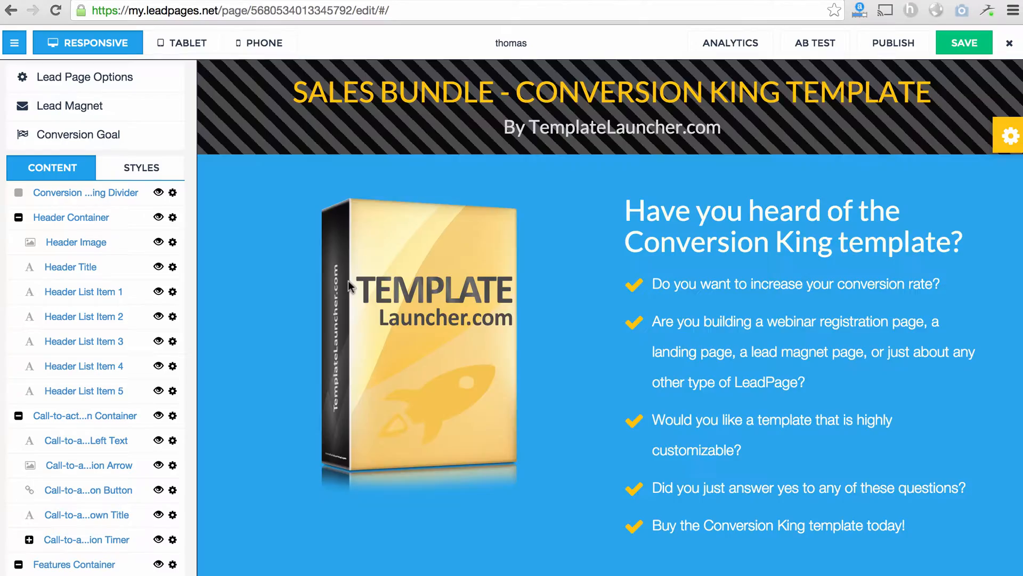
pyautogui.scroll(-15, 349, 282)
pyautogui.scroll(-20, 347, 286)
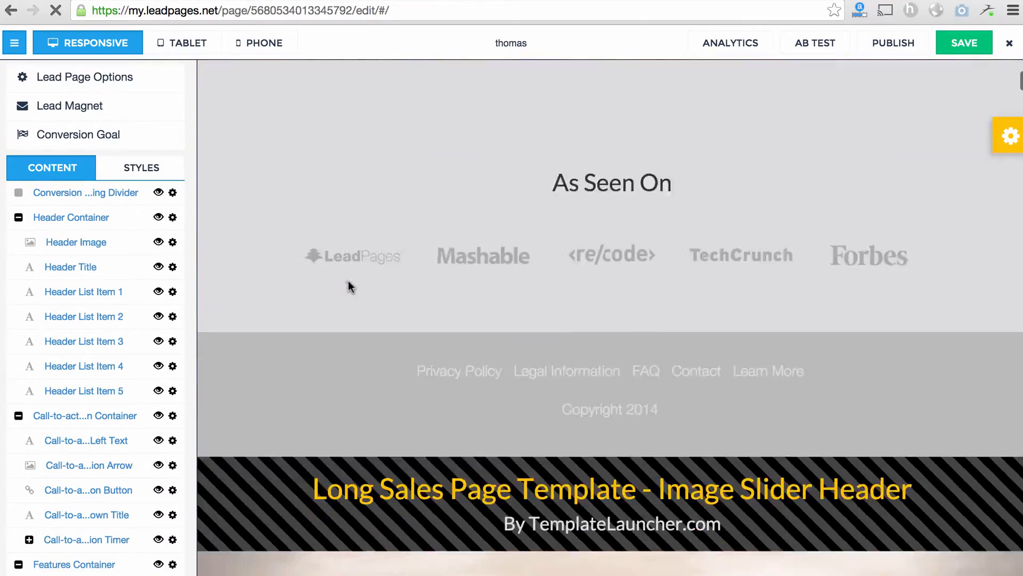
pyautogui.scroll(-20, 349, 287)
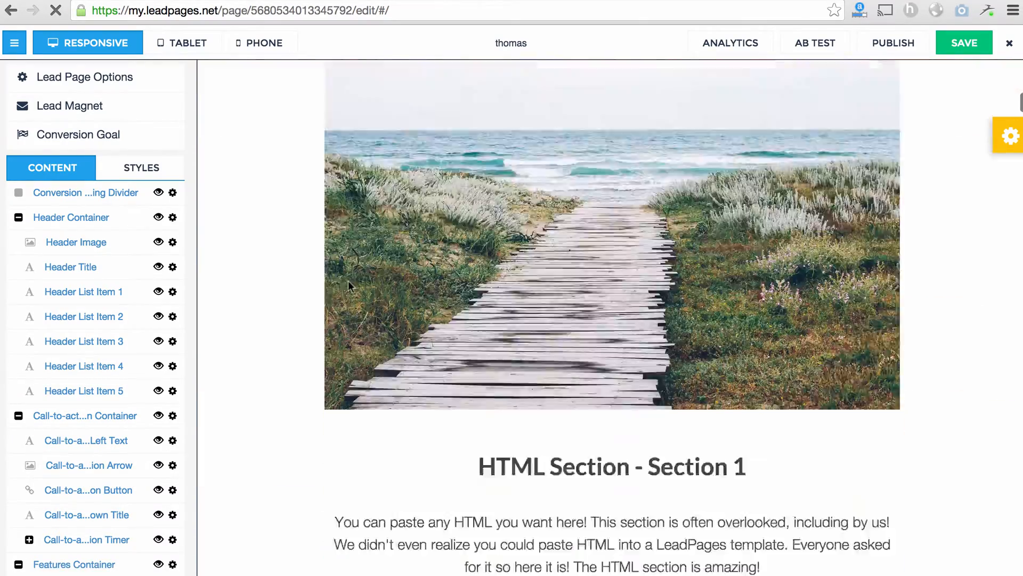
pyautogui.scroll(-10, 349, 287)
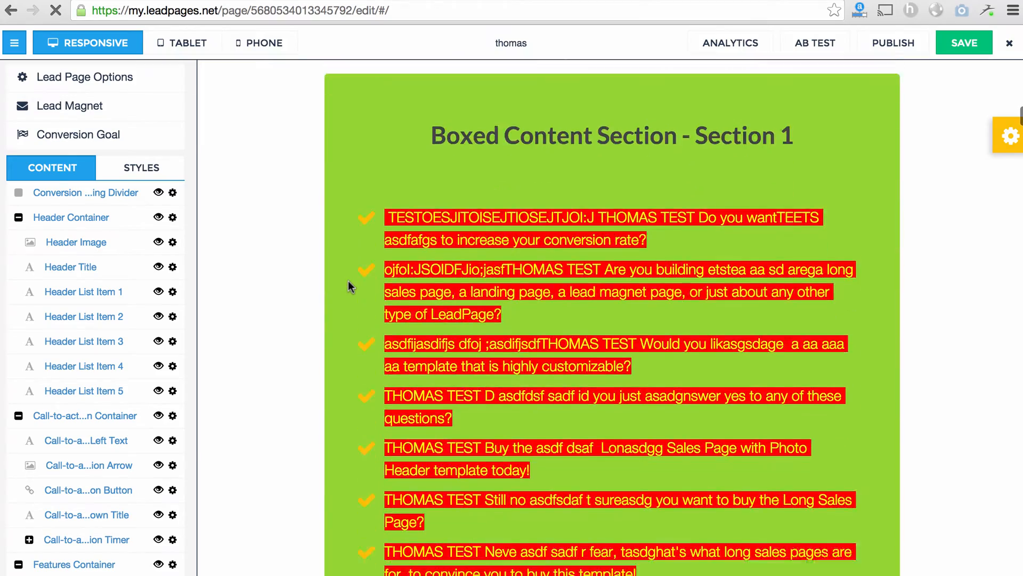
pyautogui.scroll(-1, 349, 287)
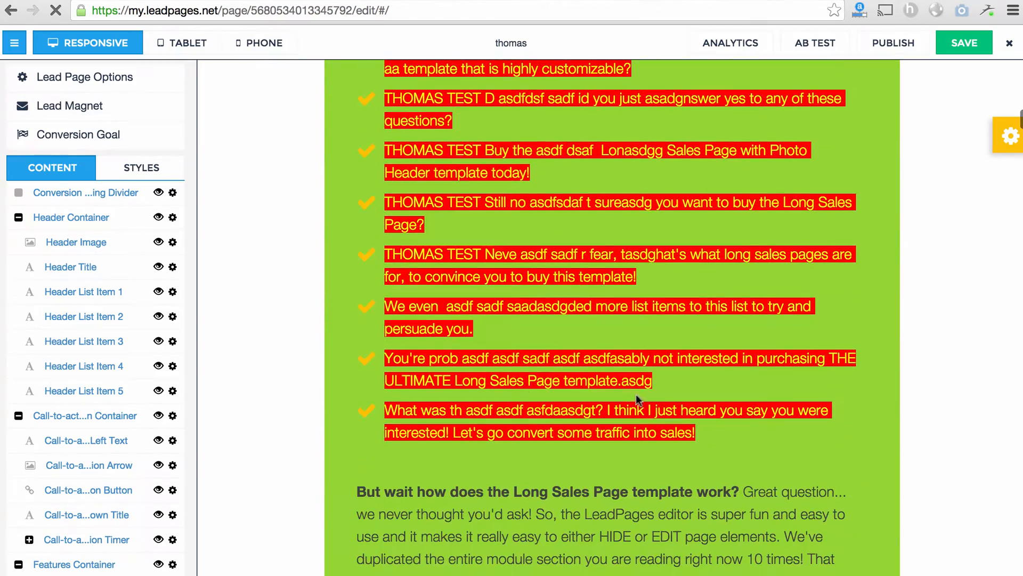
pyautogui.scroll(1, 681, 422)
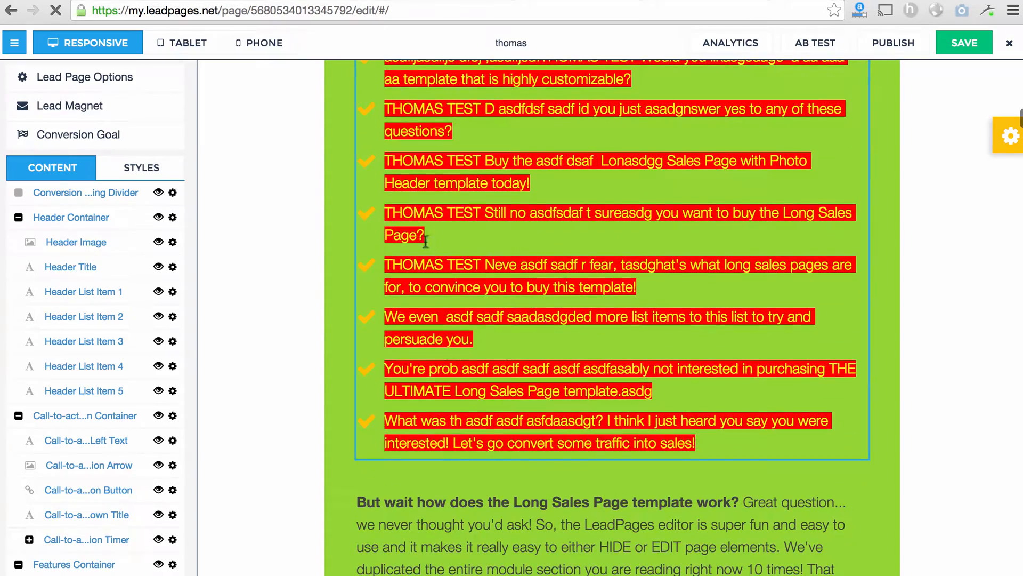
# - Try to clear the formatting of the last item in the boxed content list, then undo the removal
pyautogui.click(697, 441)
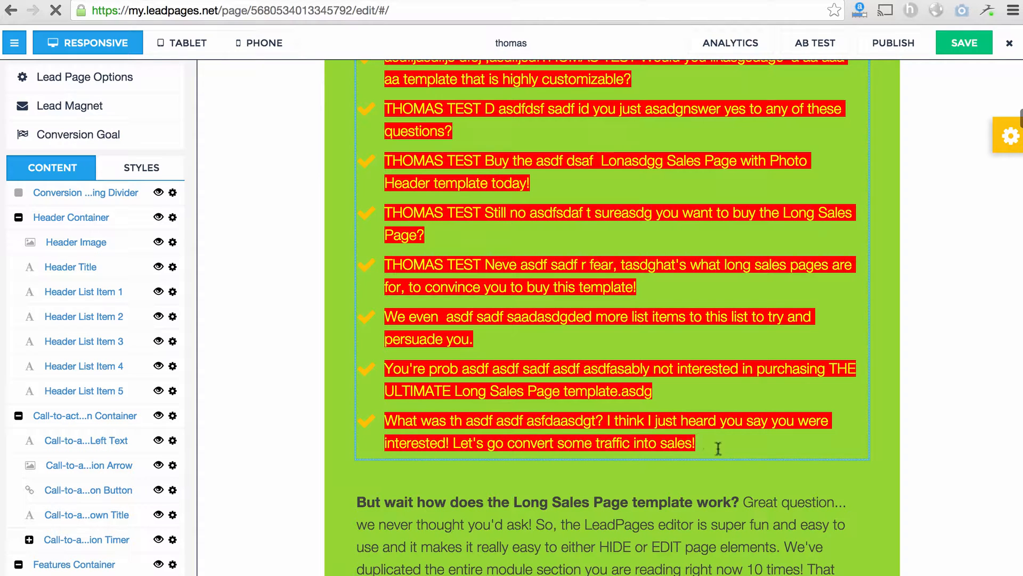
pyautogui.click(695, 442)
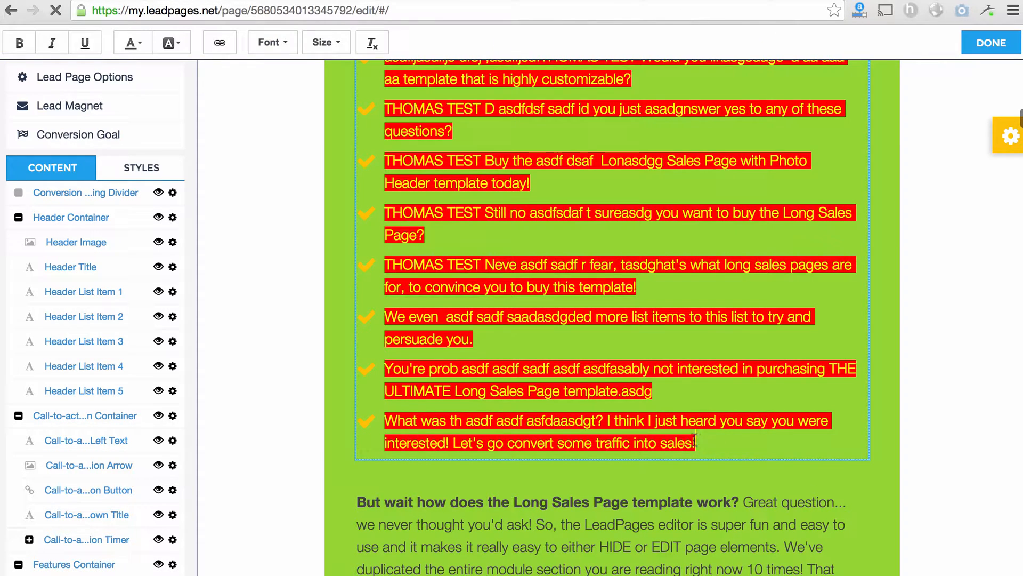
pyautogui.moveTo(696, 441); pyautogui.dragTo(385, 422)
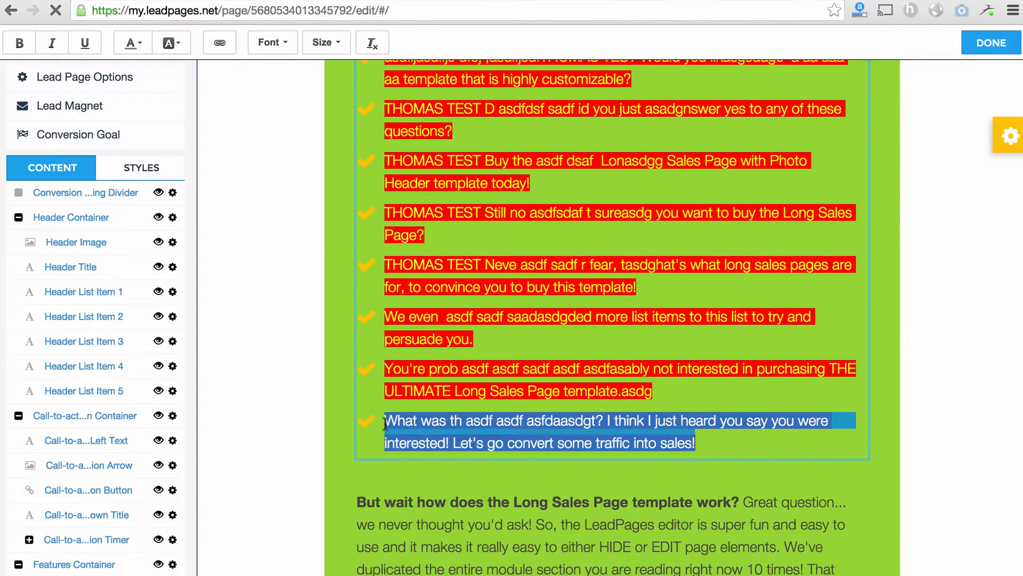
pyautogui.click(372, 43)
pyautogui.click(536, 389)
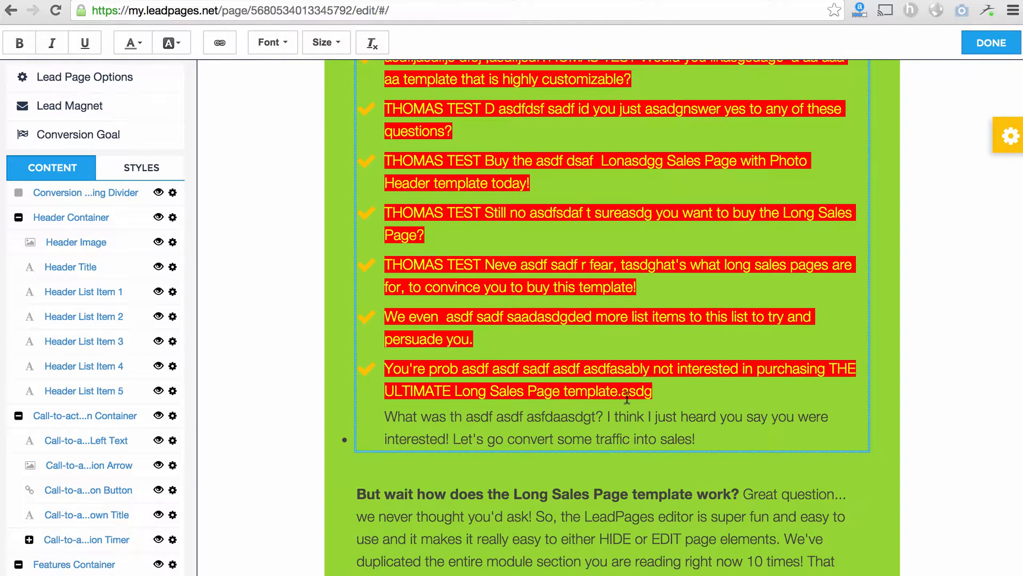
pyautogui.press('super+z')
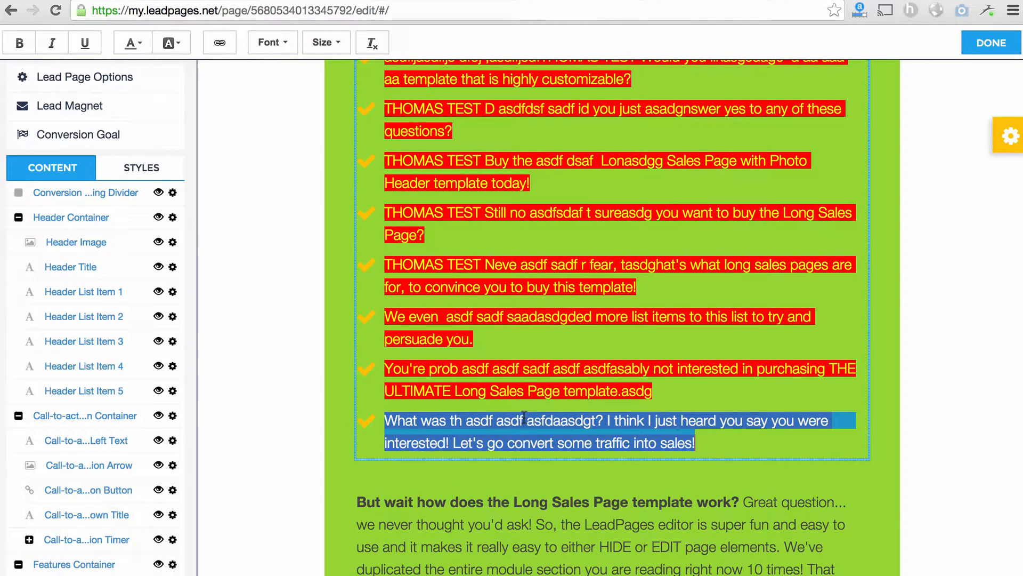
pyautogui.click(385, 425)
pyautogui.moveTo(384, 422); pyautogui.dragTo(497, 436)
pyautogui.click(504, 425)
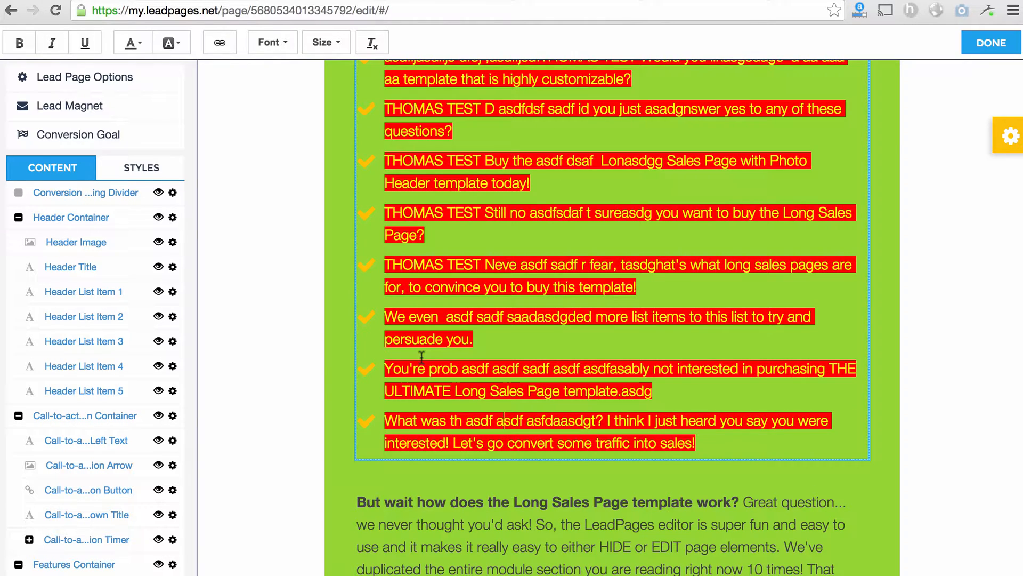
pyautogui.doubleClick(421, 364)
pyautogui.click(273, 302)
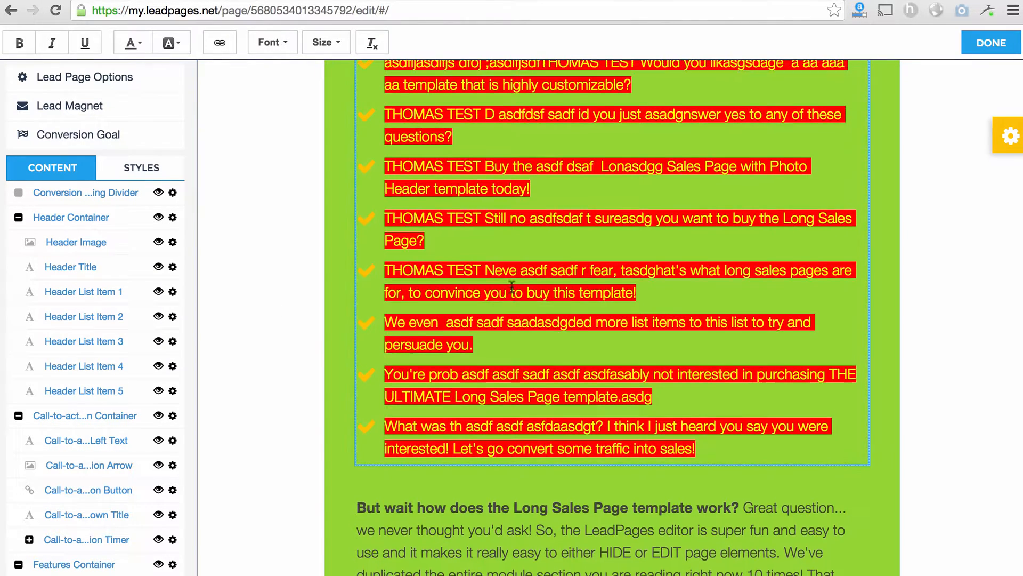
pyautogui.scroll(6, 508, 291)
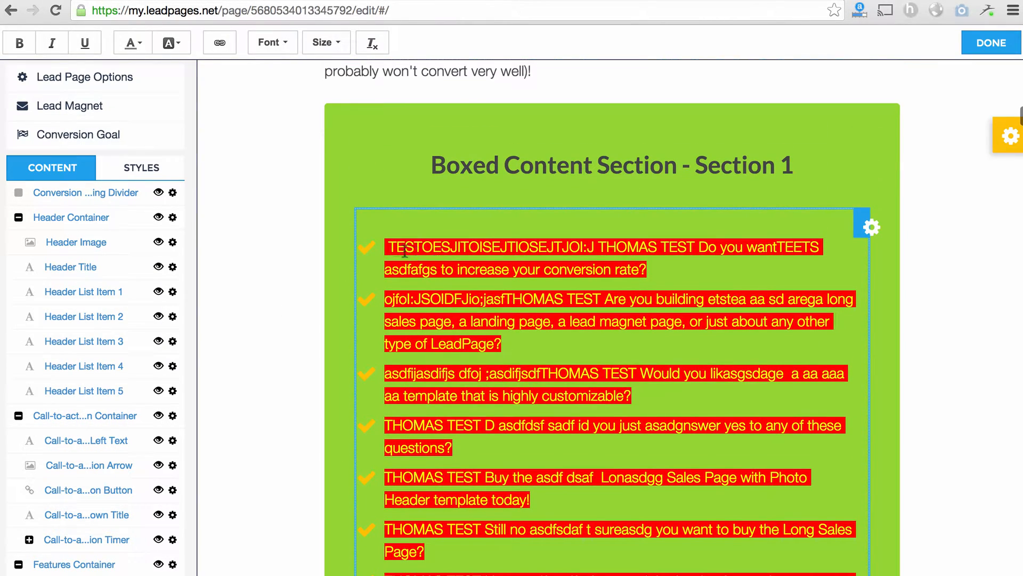
pyautogui.moveTo(385, 246); pyautogui.dragTo(647, 270)
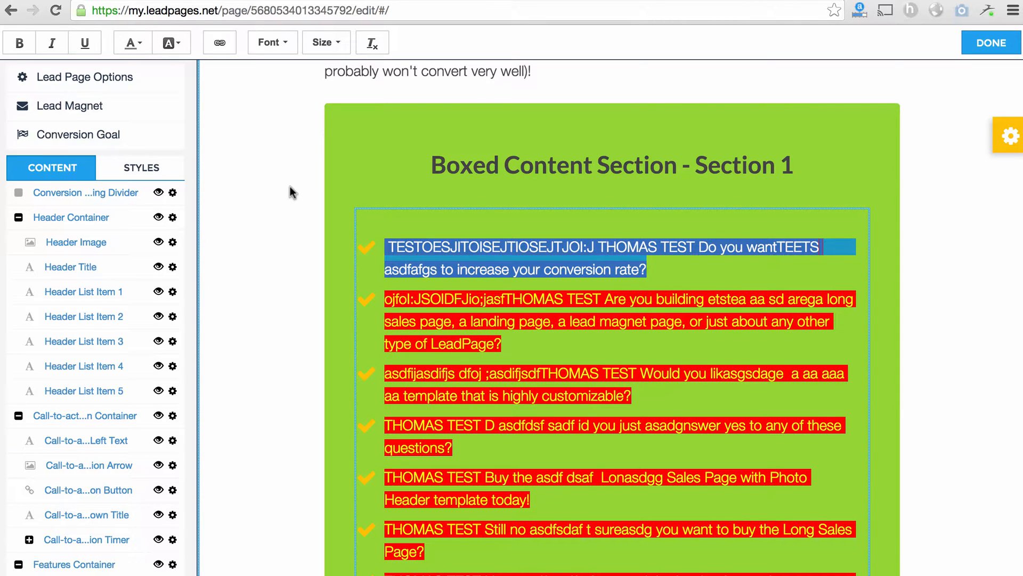
pyautogui.click(315, 151)
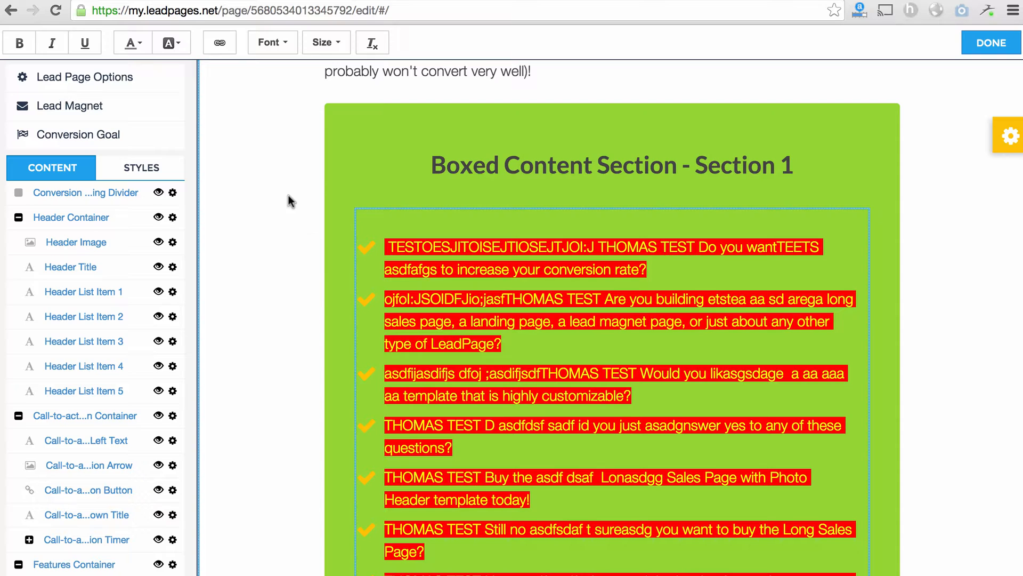